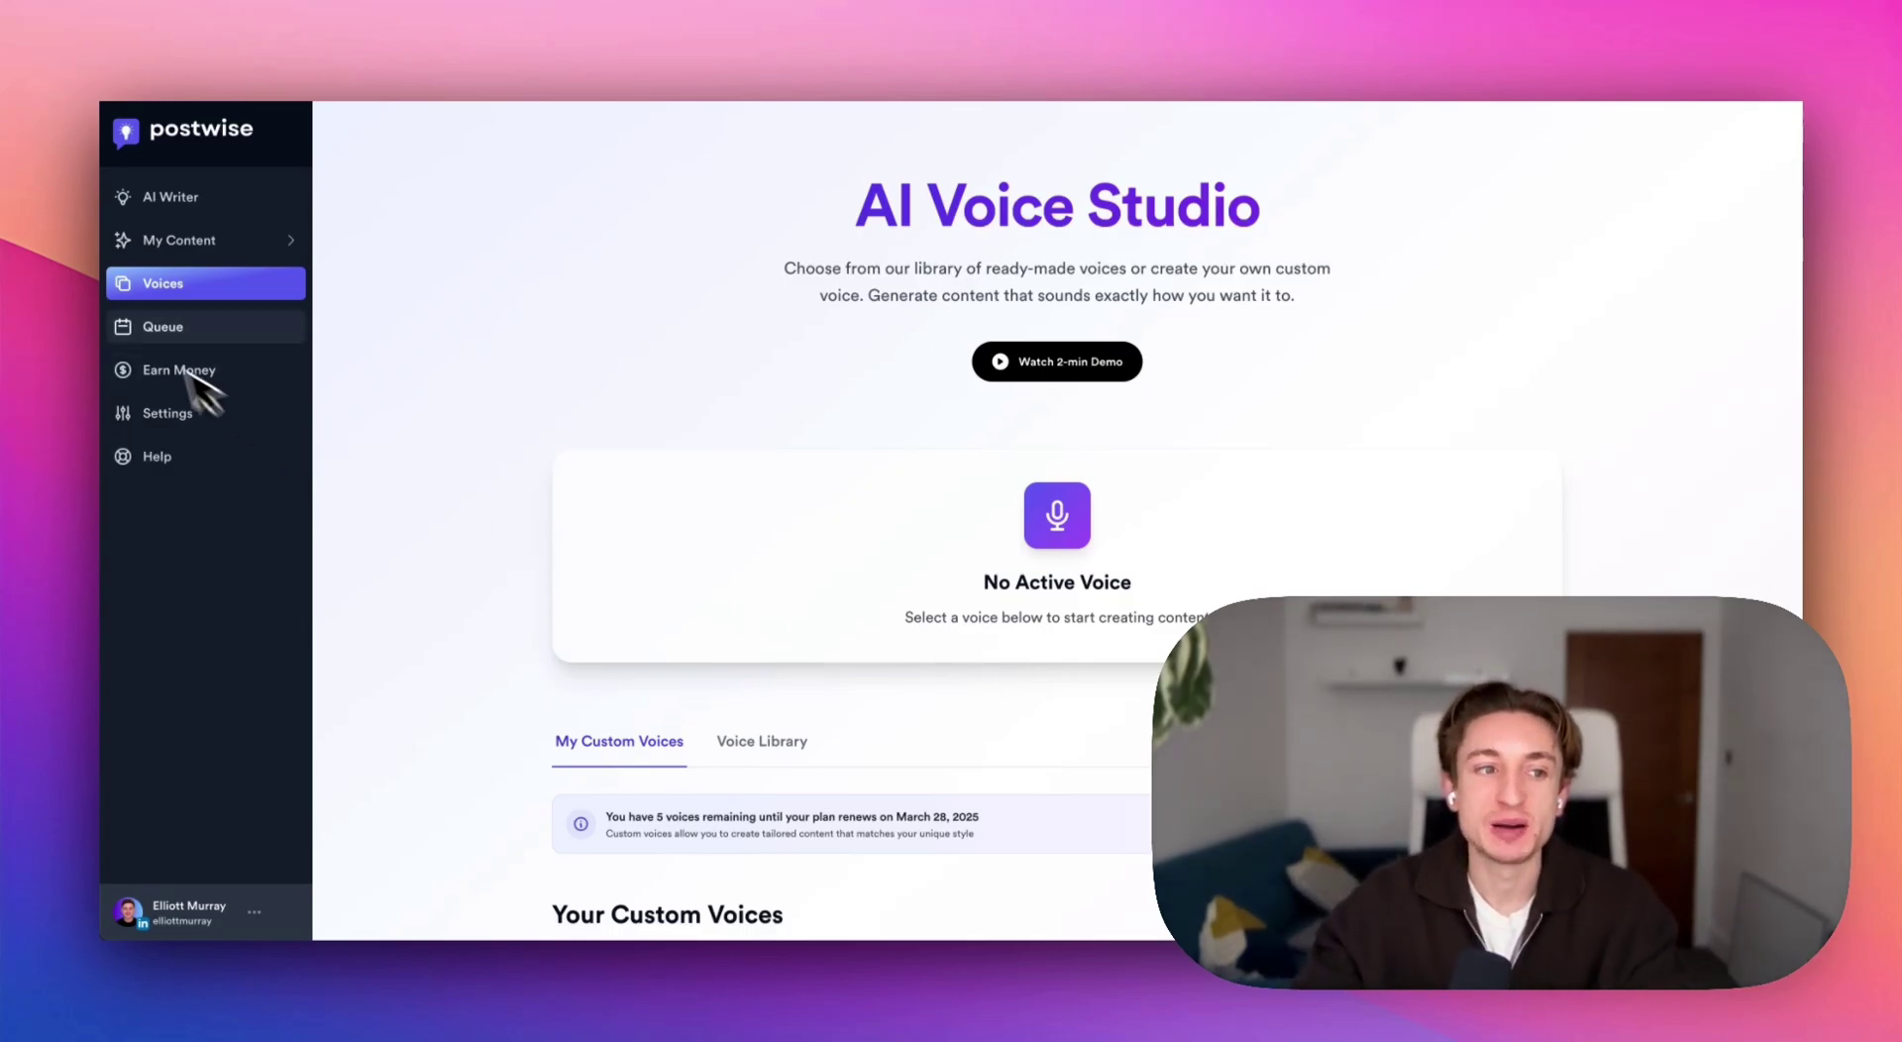
{"action": "scroll", "coordinate": [991, 555], "scroll_direction": "down", "scroll_amount": 4}
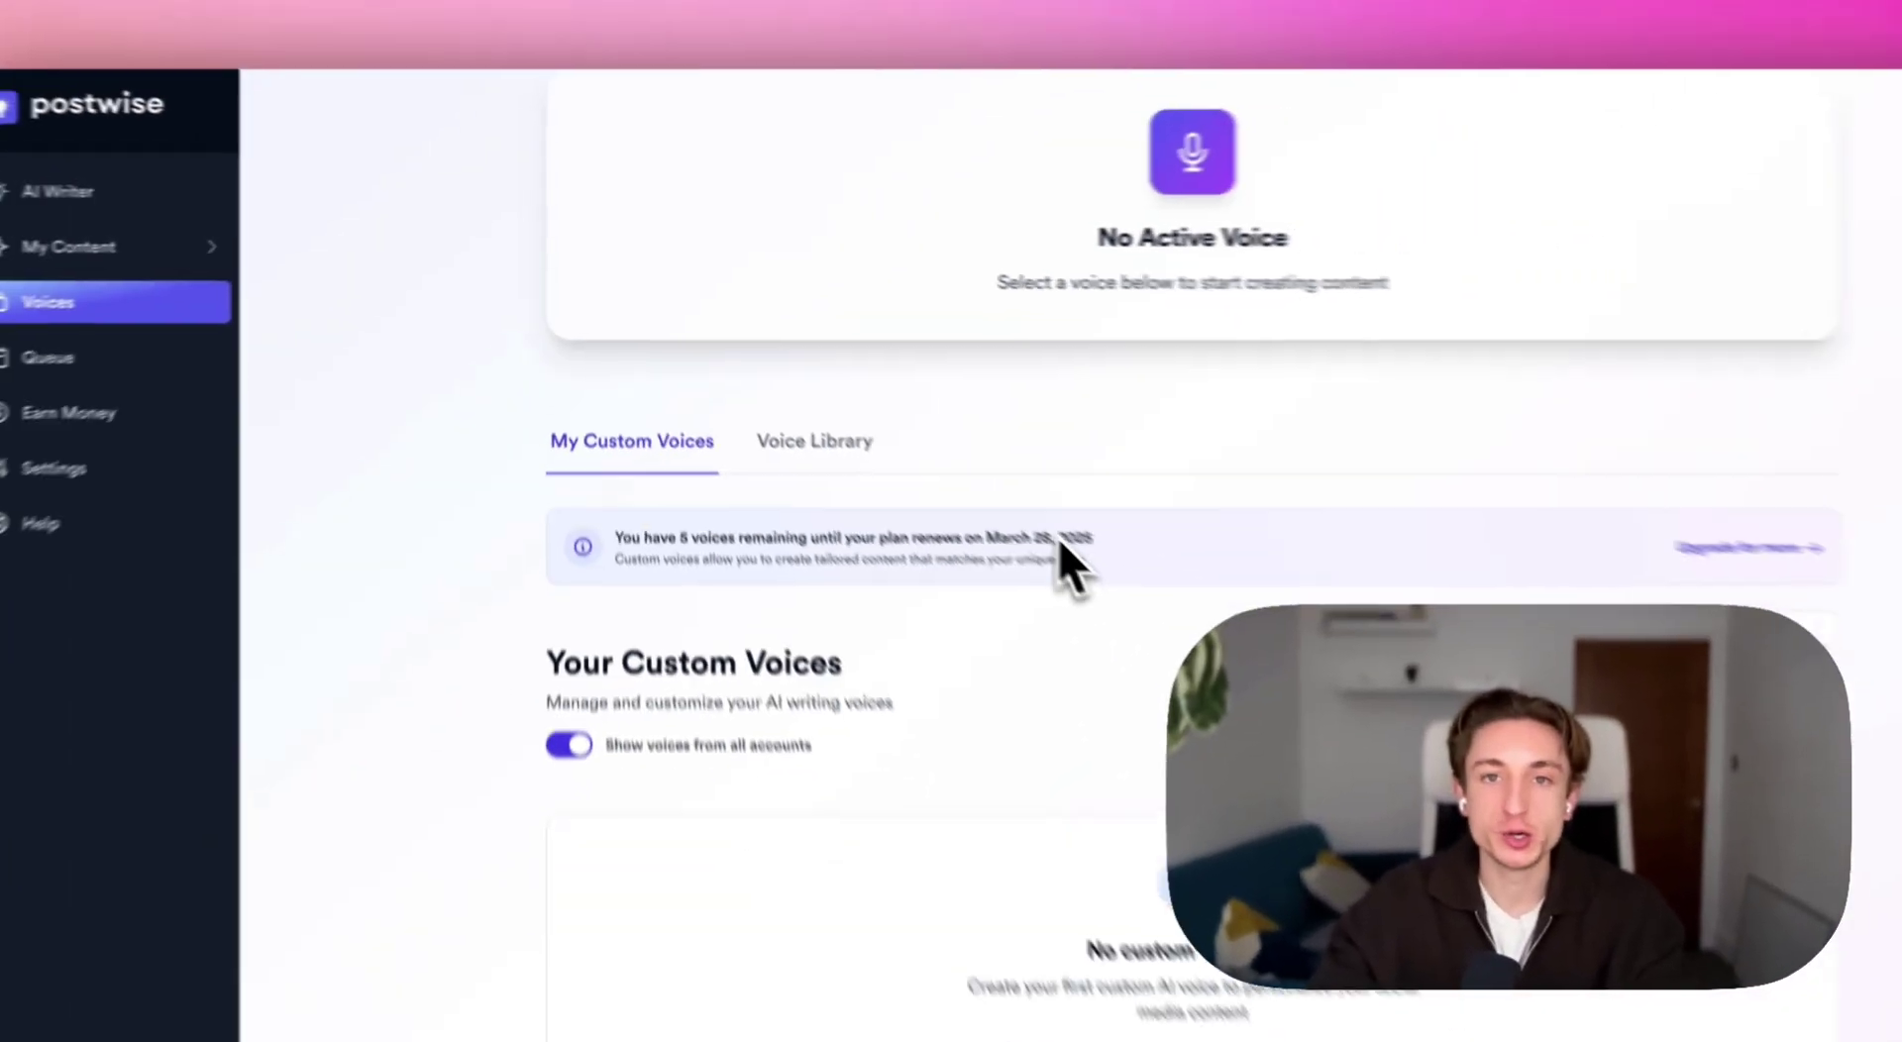
{"action": "left_click", "coordinate": [792, 401]}
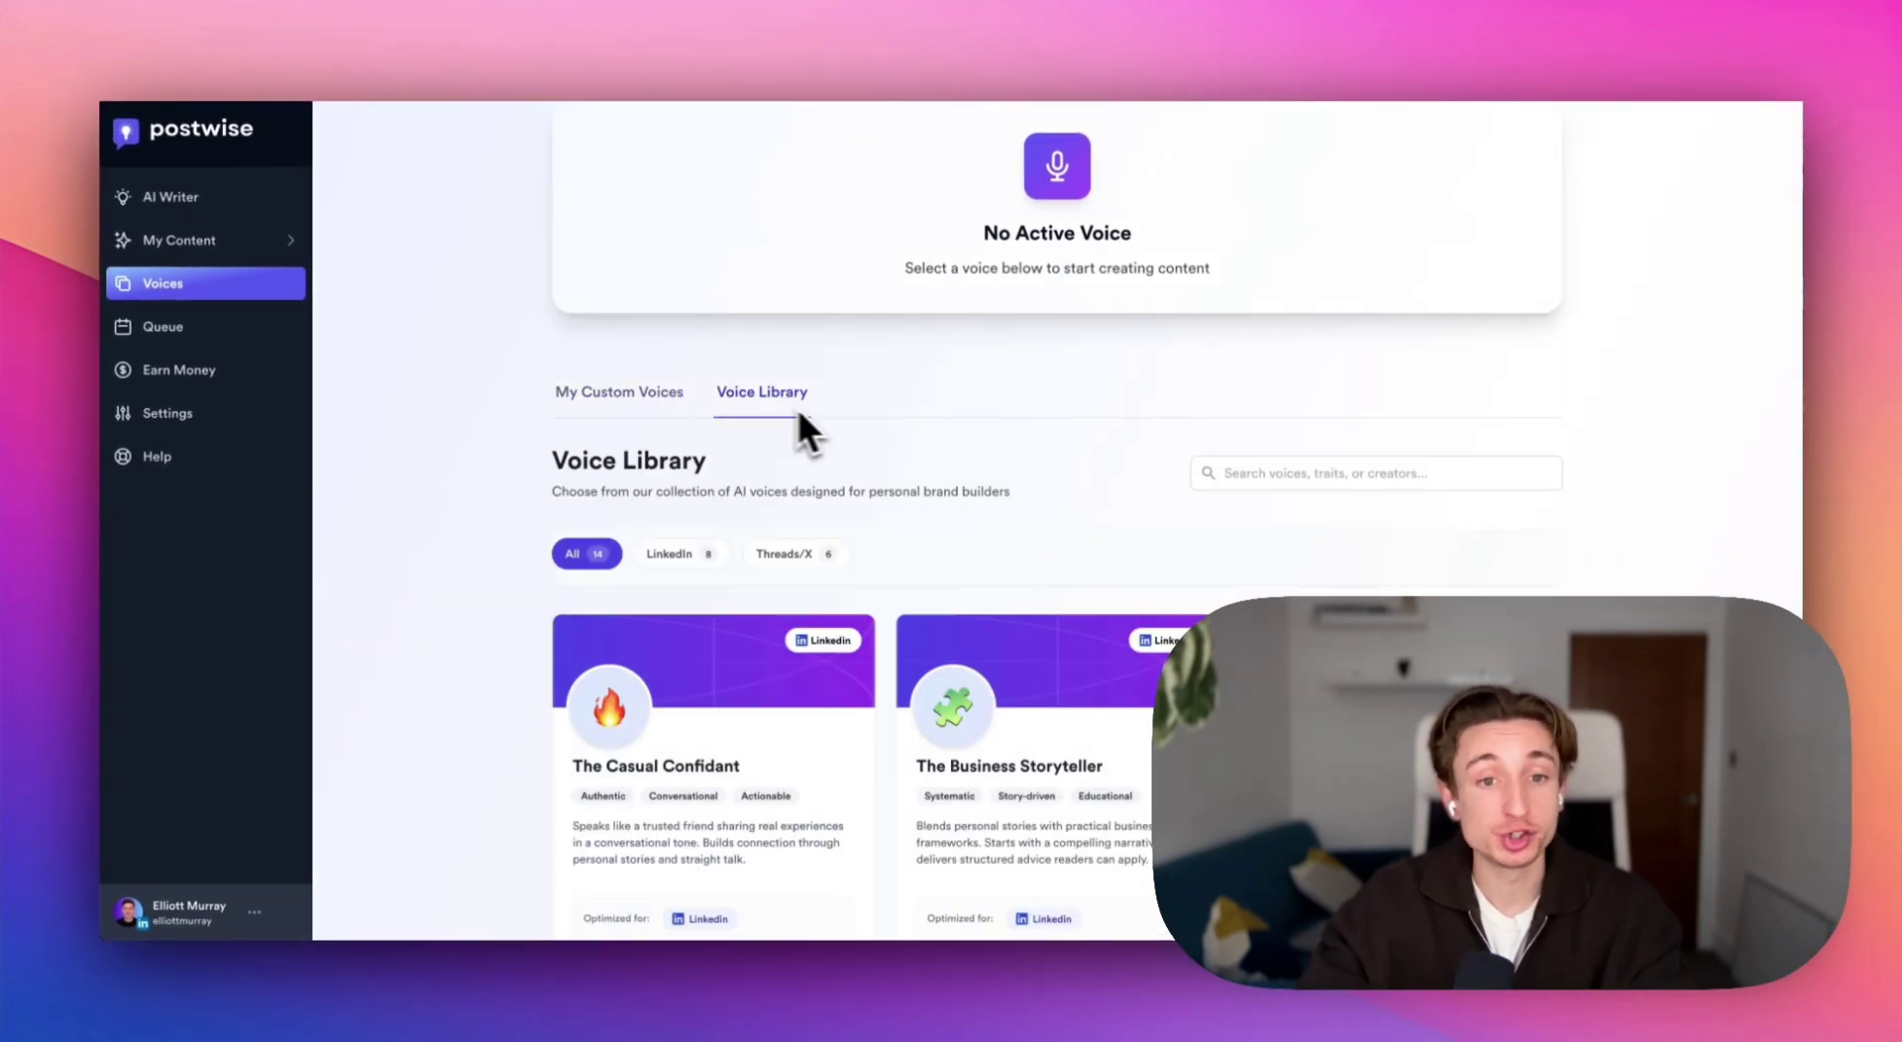
{"action": "left_click", "coordinate": [540, 406]}
{"action": "scroll", "coordinate": [505, 410], "scroll_direction": "down", "scroll_amount": 2}
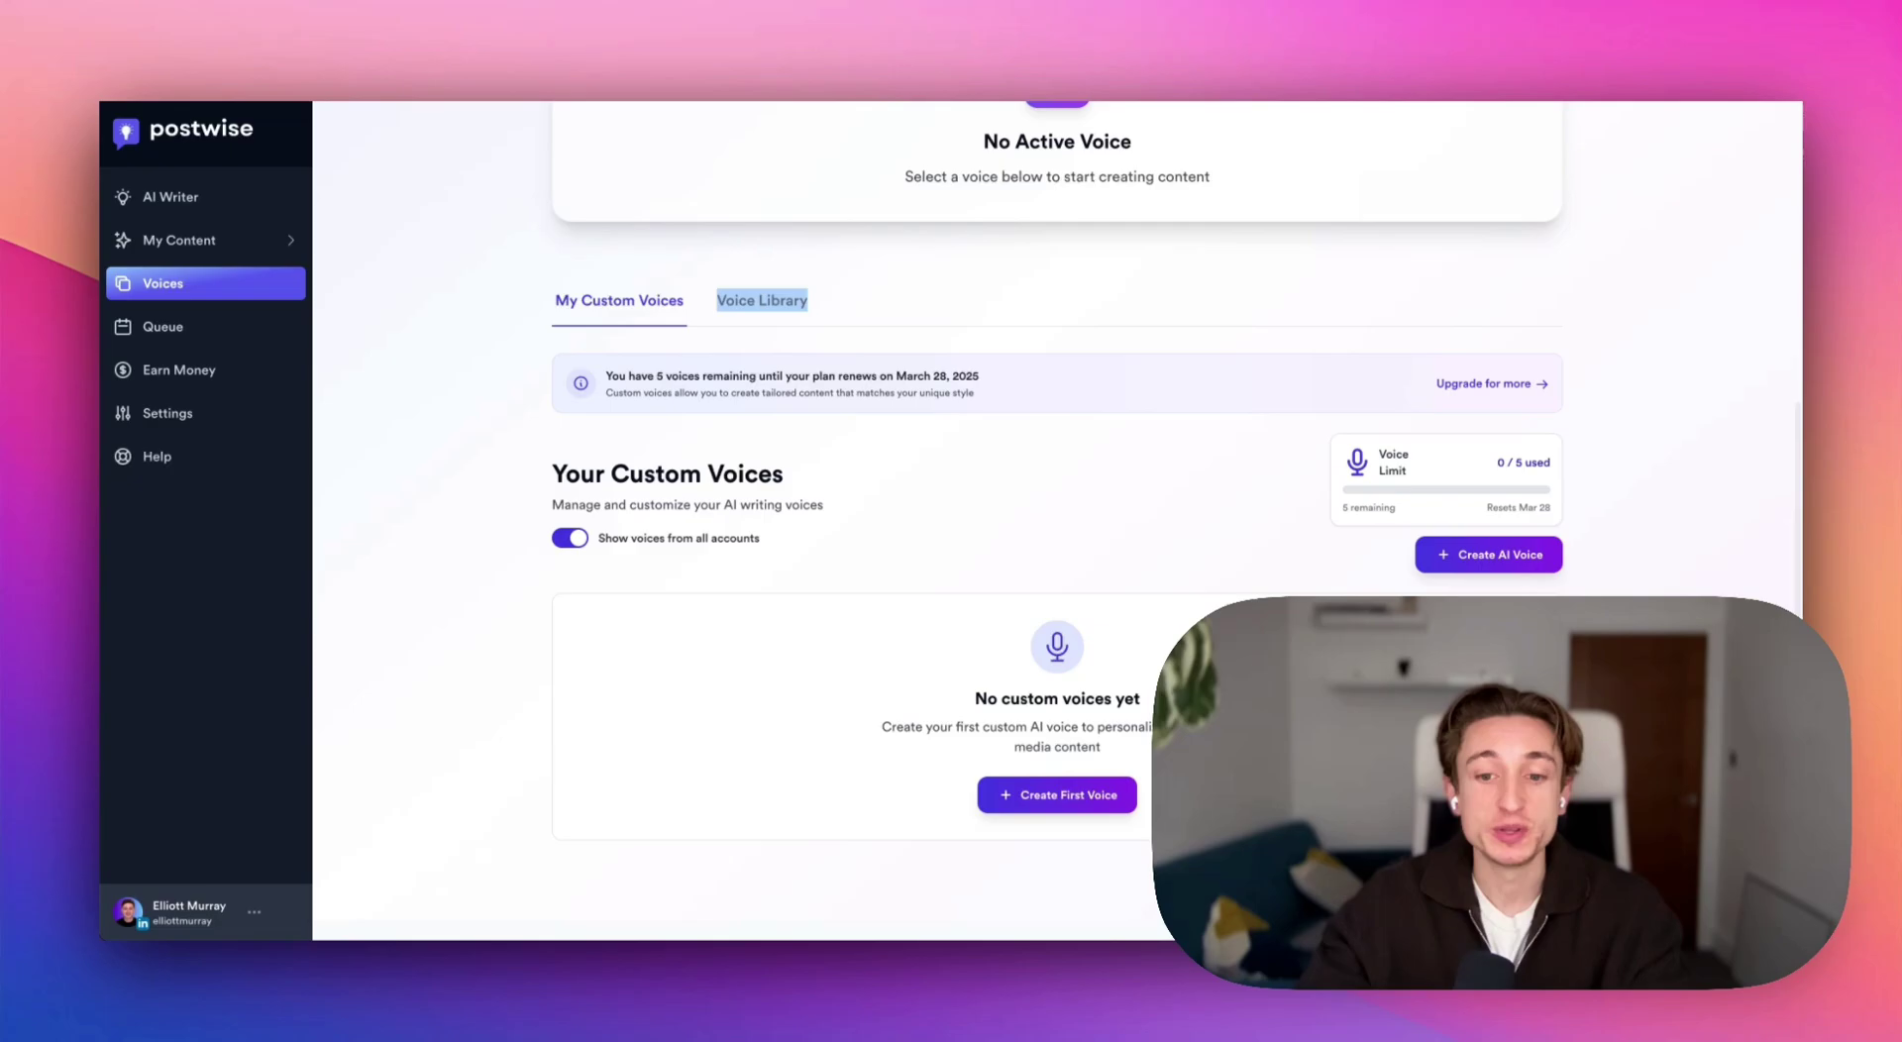
Start a new AI voice and preview the Custom Voice method built from example posts
{"action": "left_click", "coordinate": [1083, 797]}
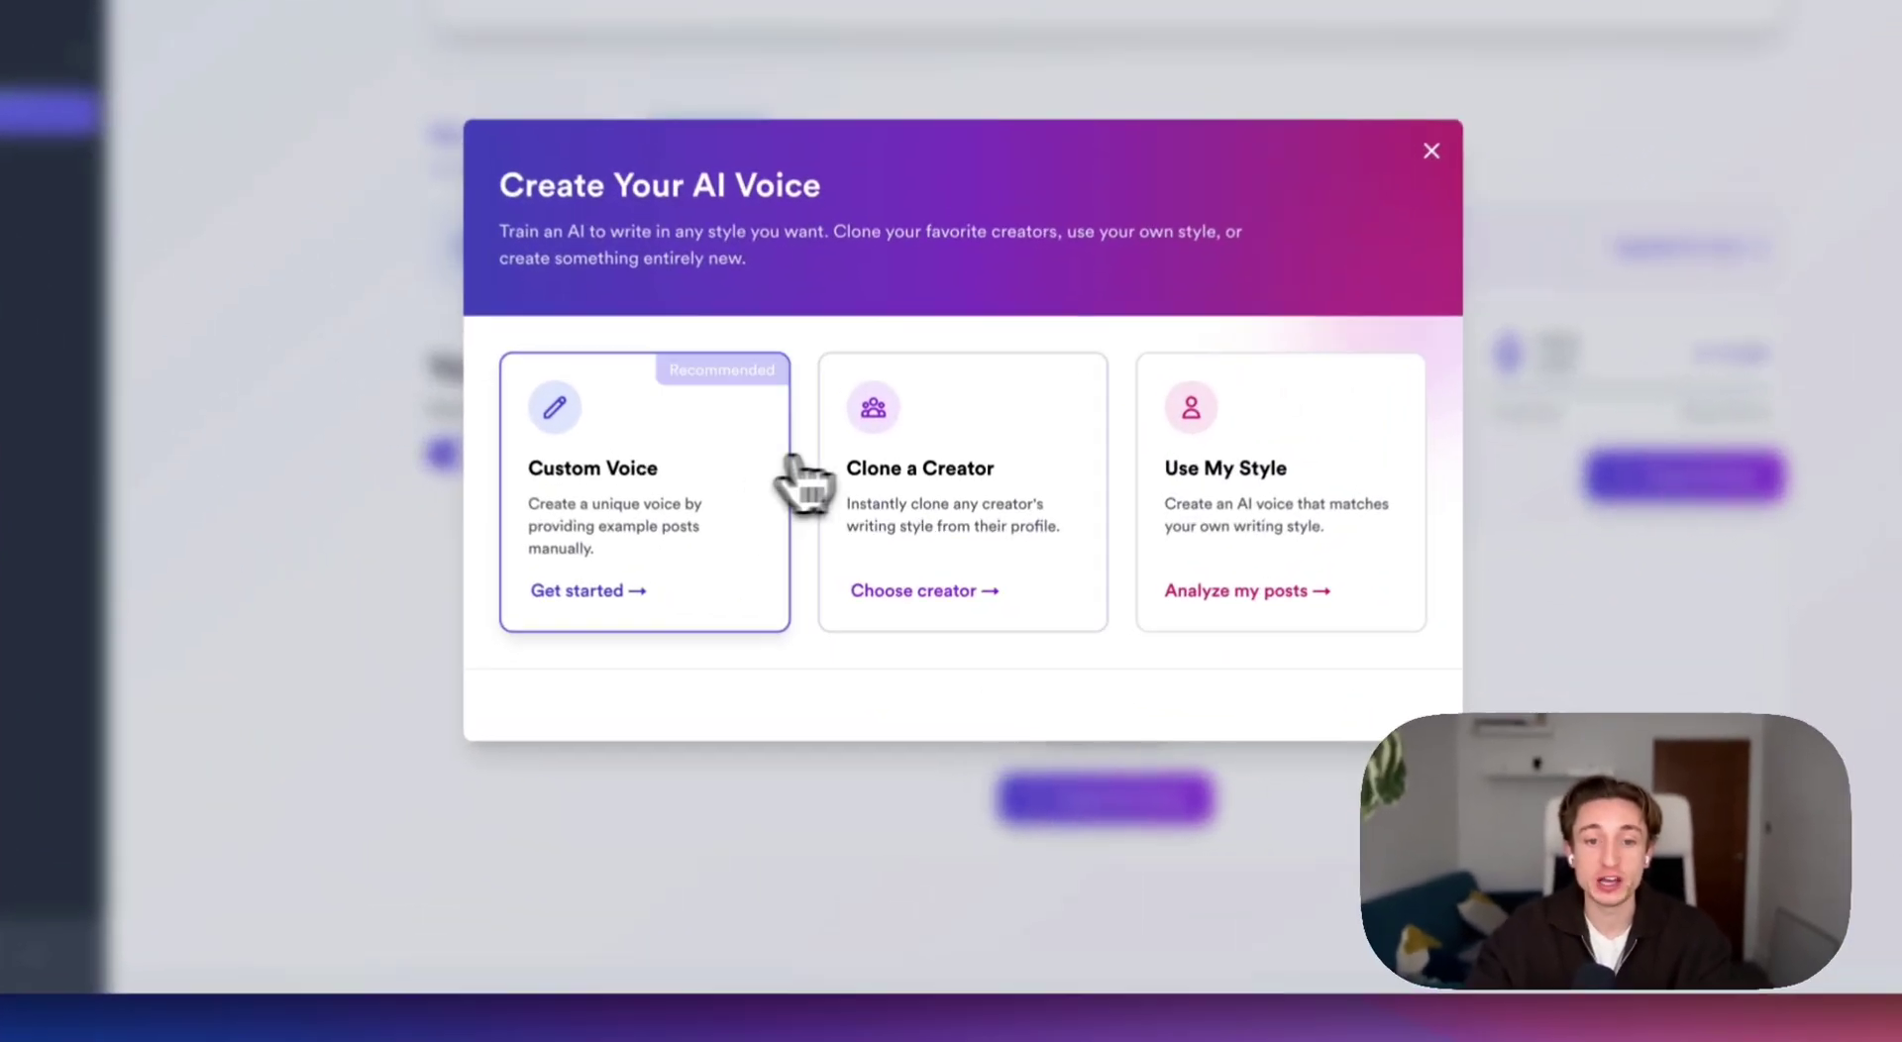
{"action": "left_click", "coordinate": [571, 501]}
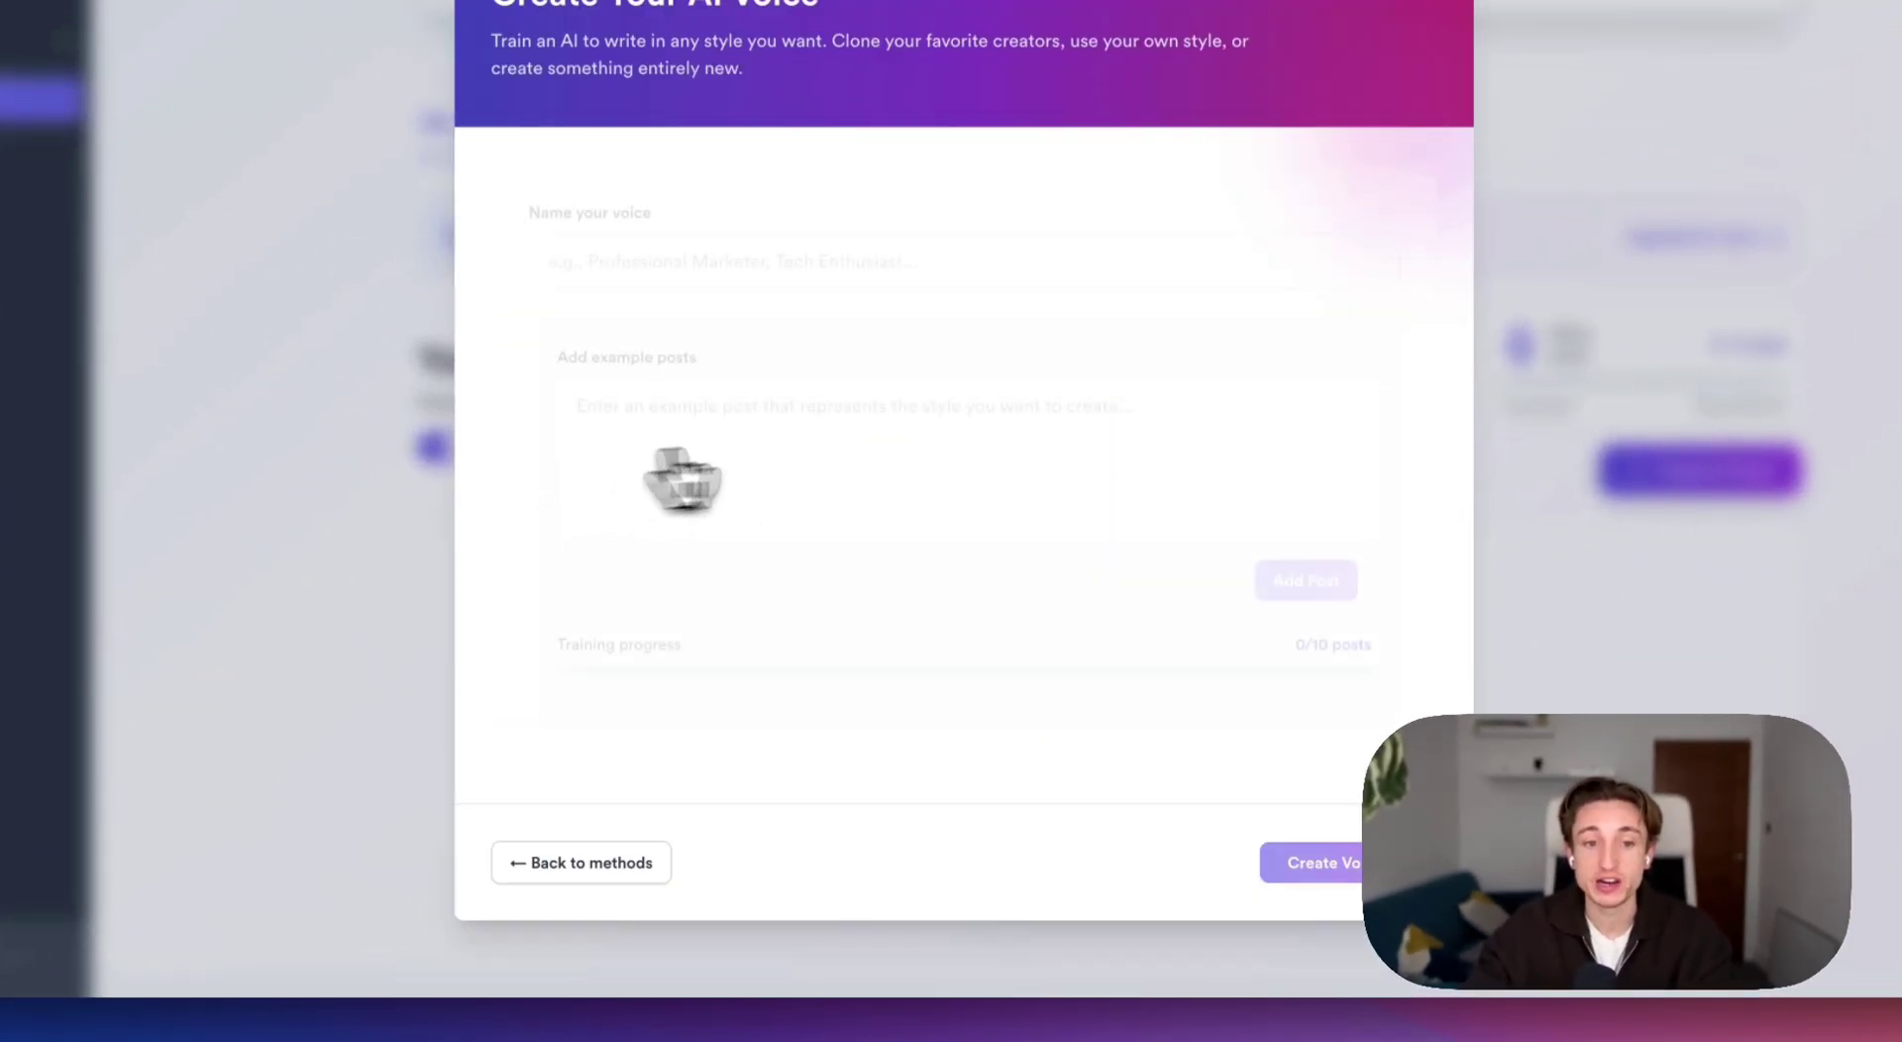
{"action": "left_click", "coordinate": [696, 396]}
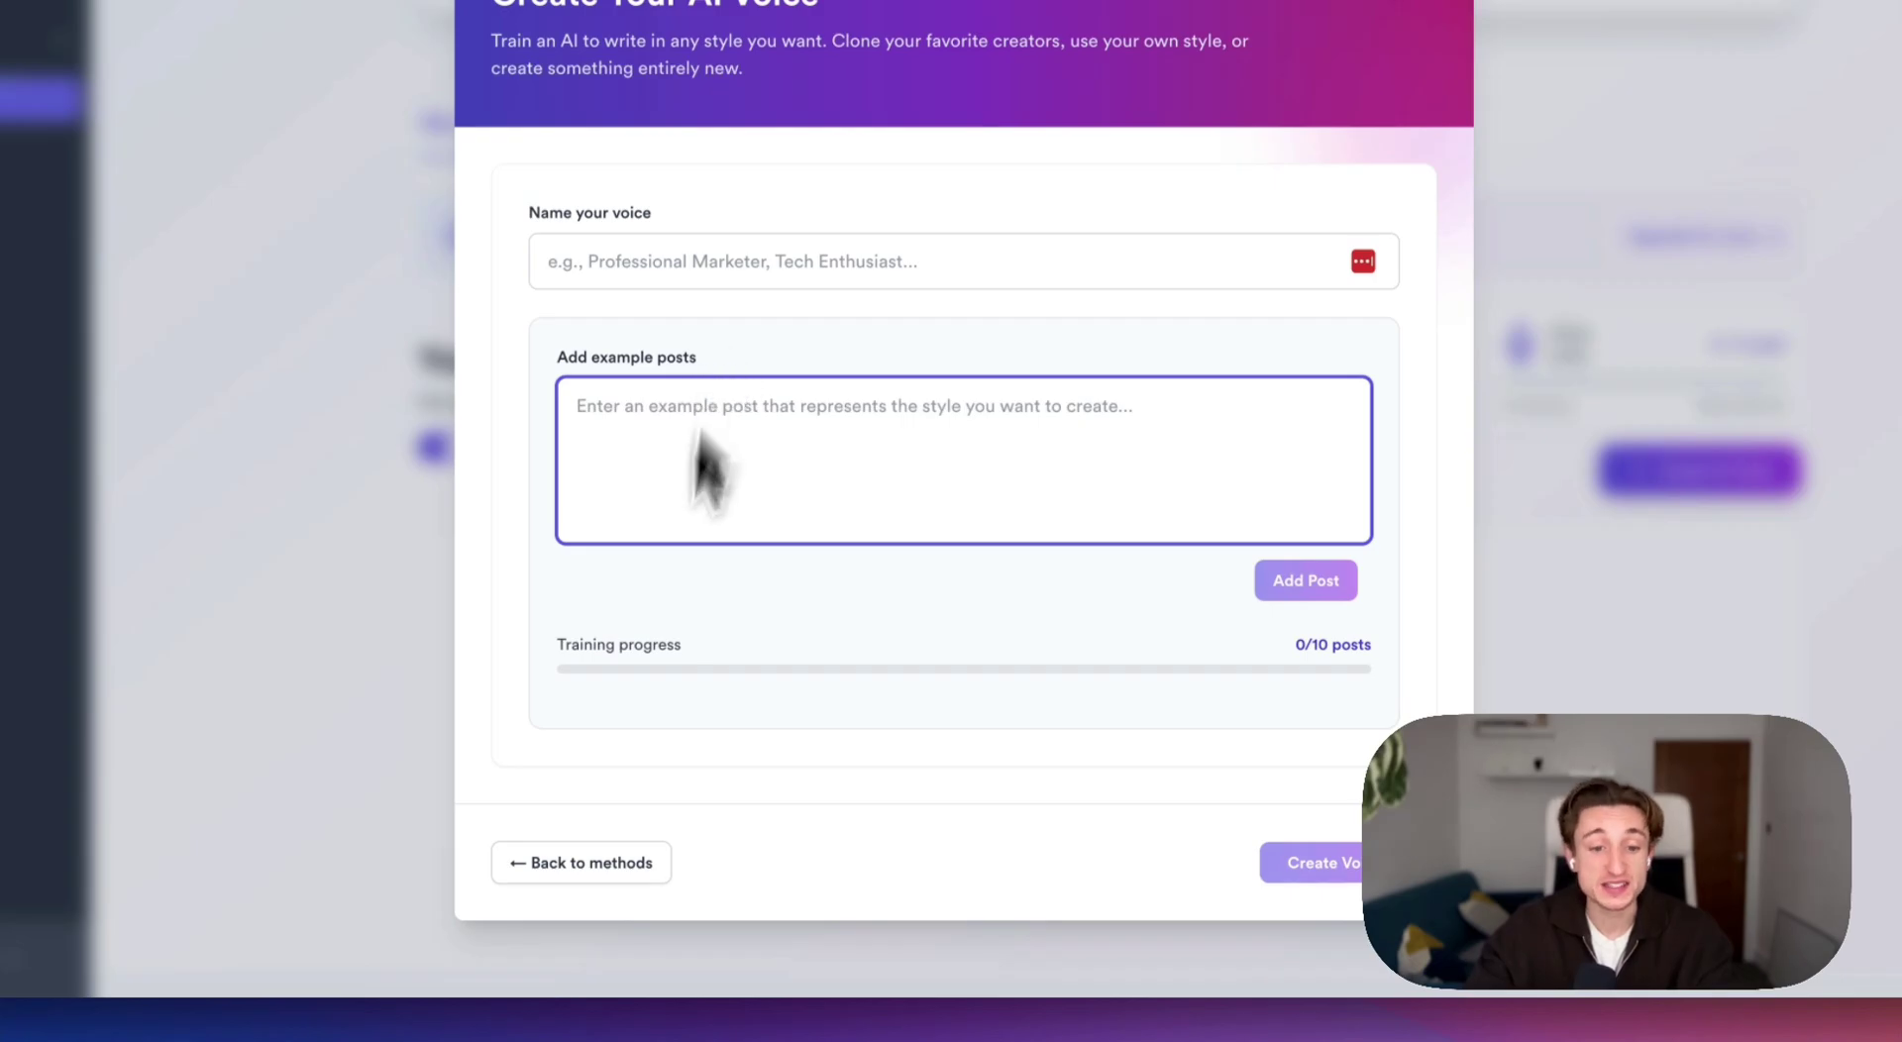
{"action": "left_click", "coordinate": [599, 864]}
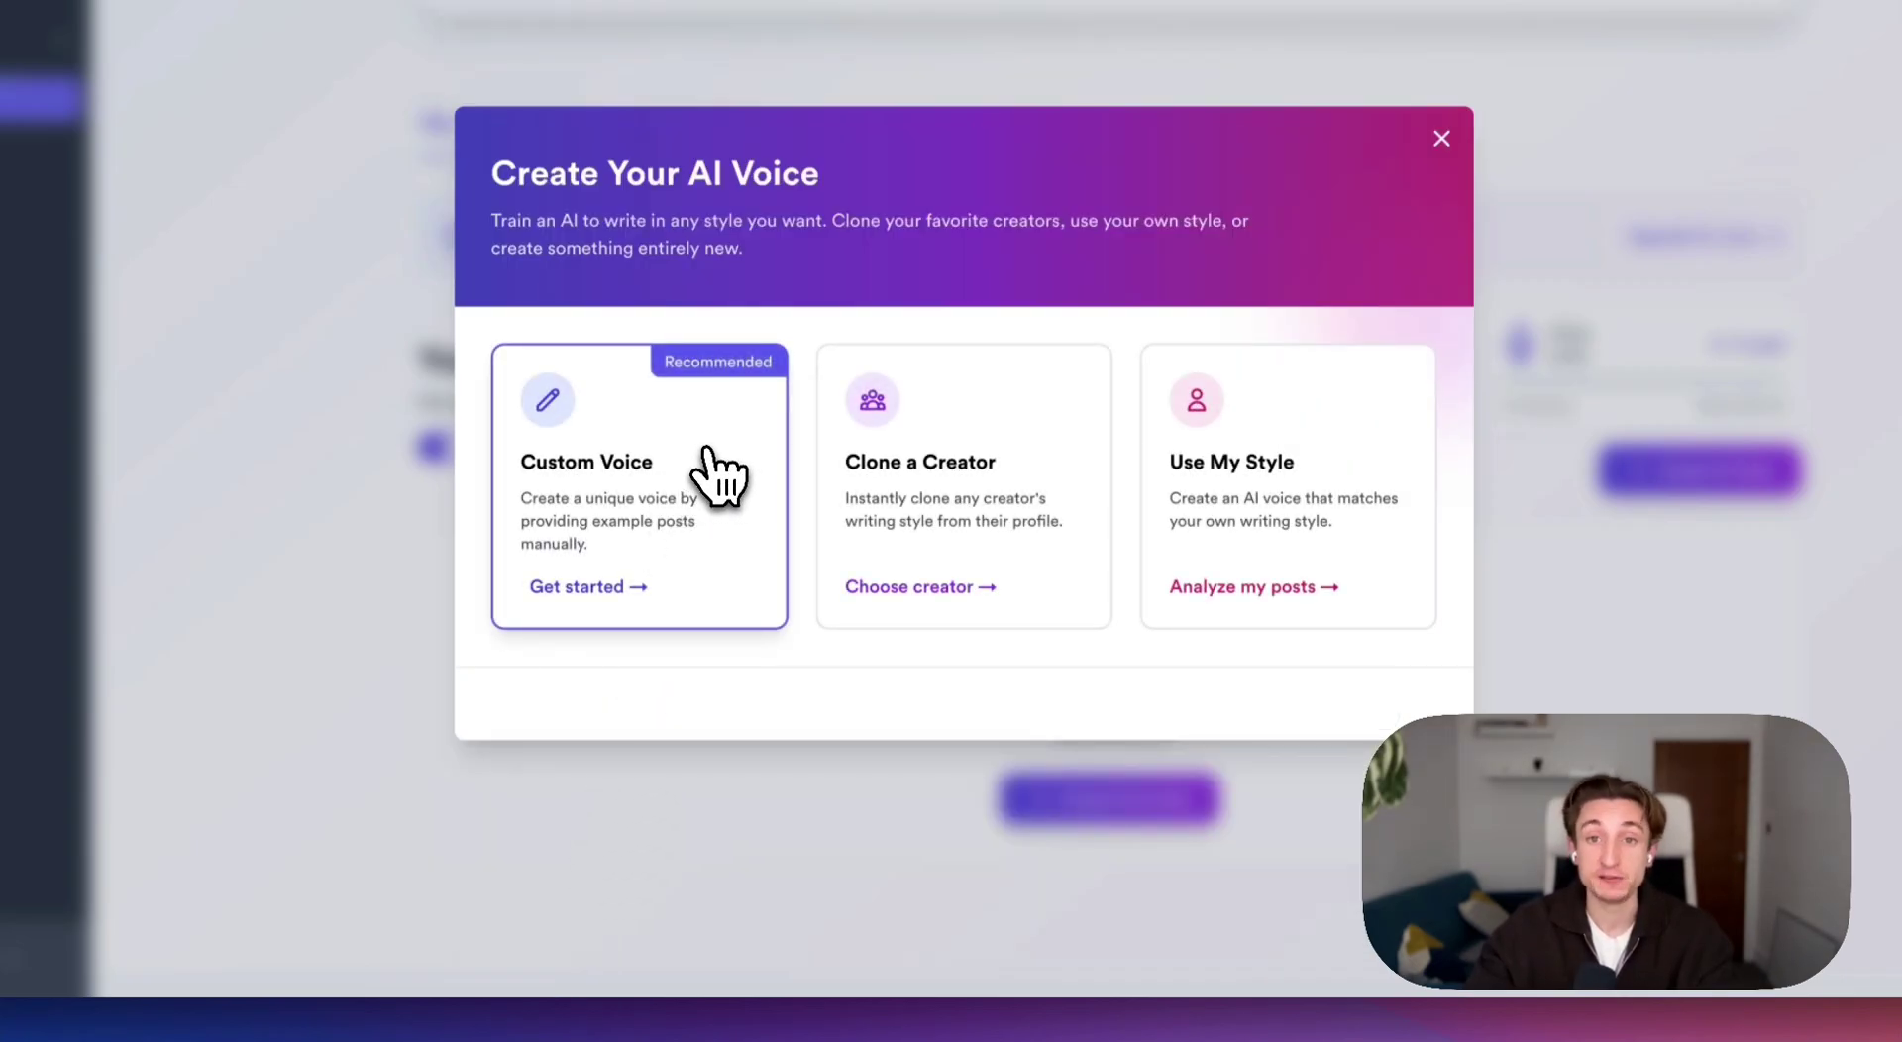
Preview Clone a Creator with LinkedIn and Threads sources, then view Use My Style
{"action": "left_click", "coordinate": [975, 488]}
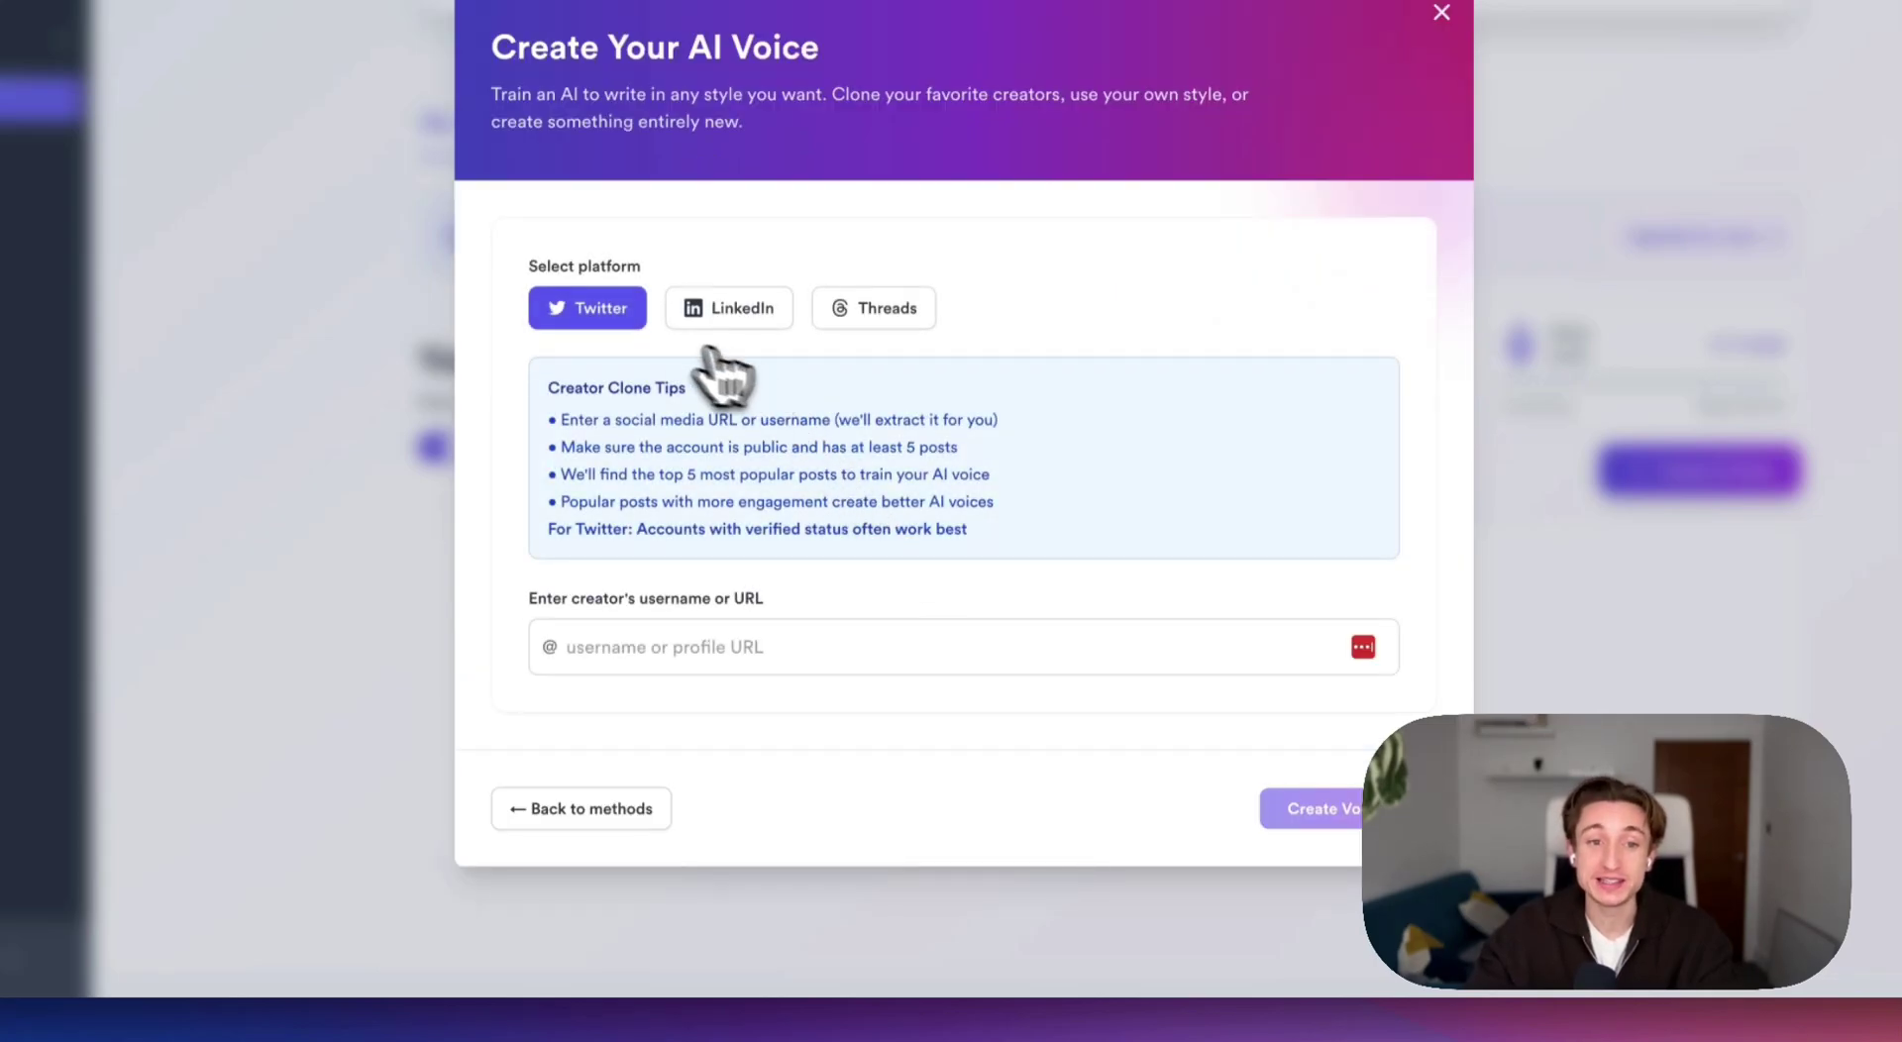
{"action": "left_click", "coordinate": [718, 315]}
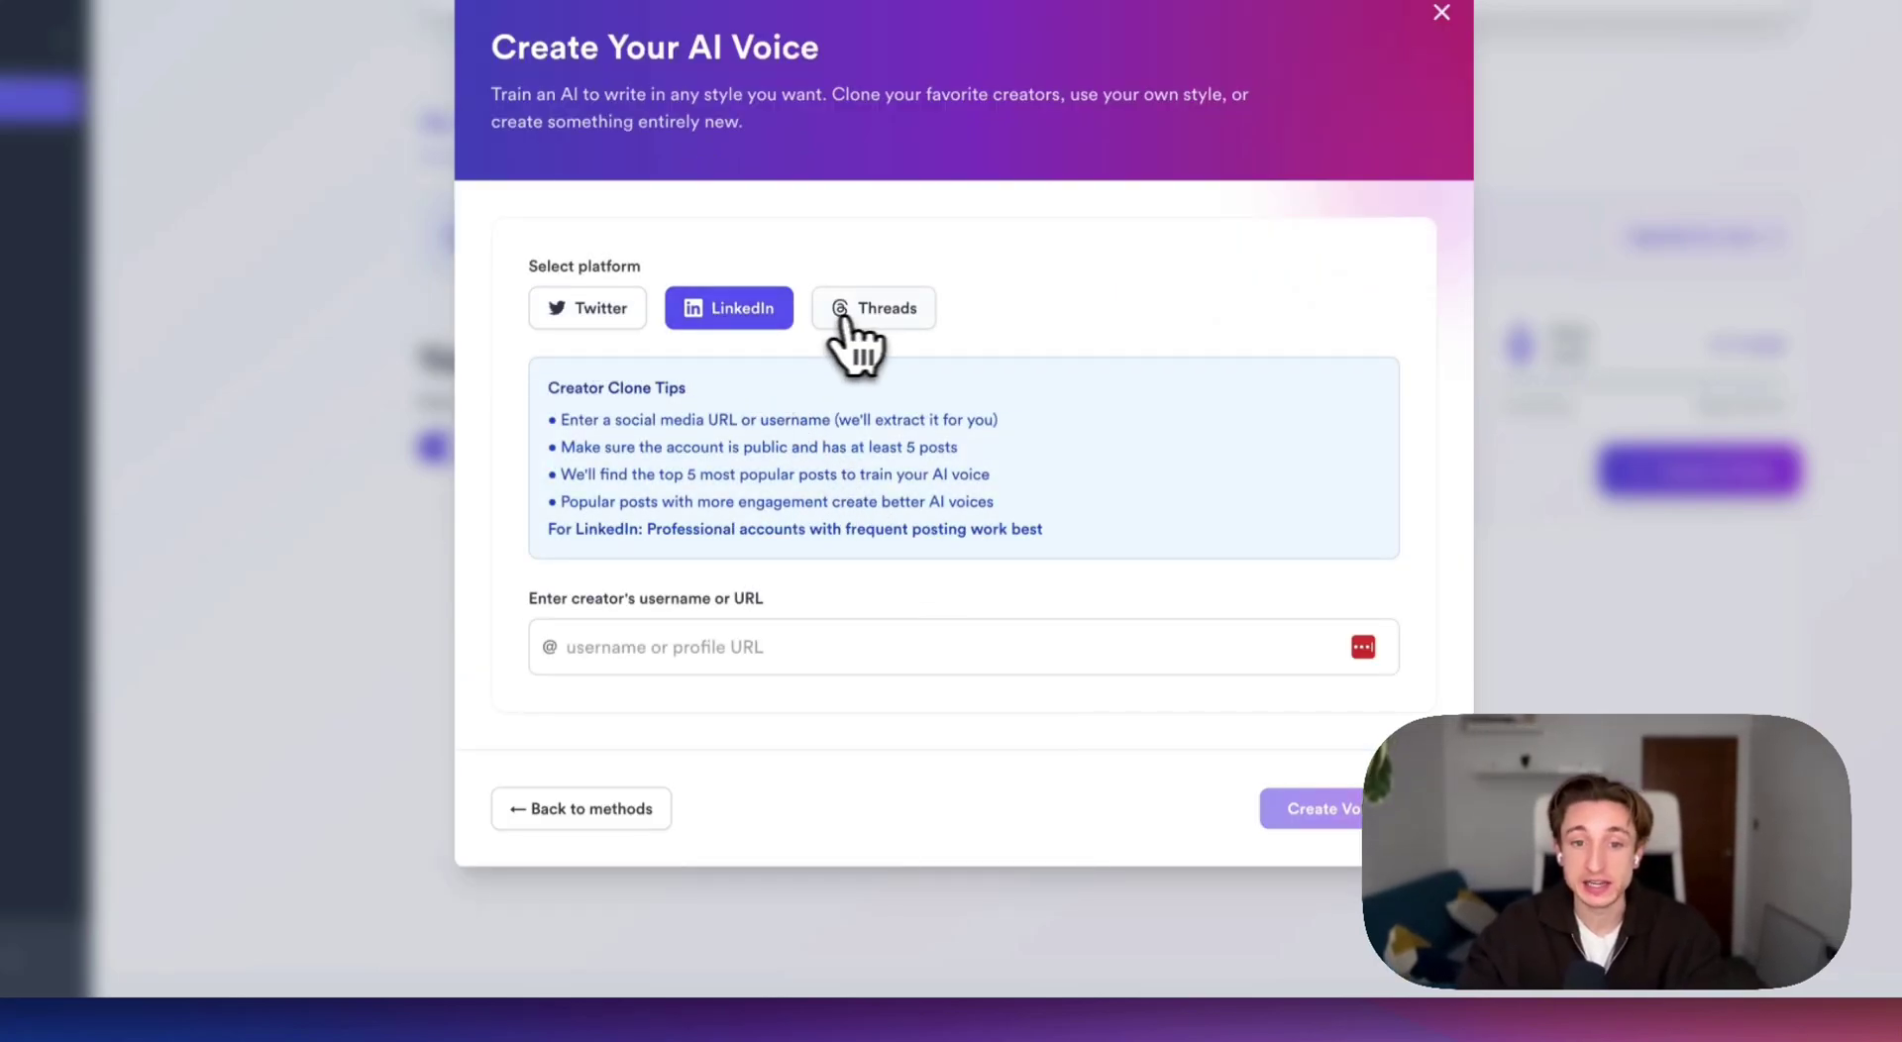
{"action": "left_click", "coordinate": [875, 319]}
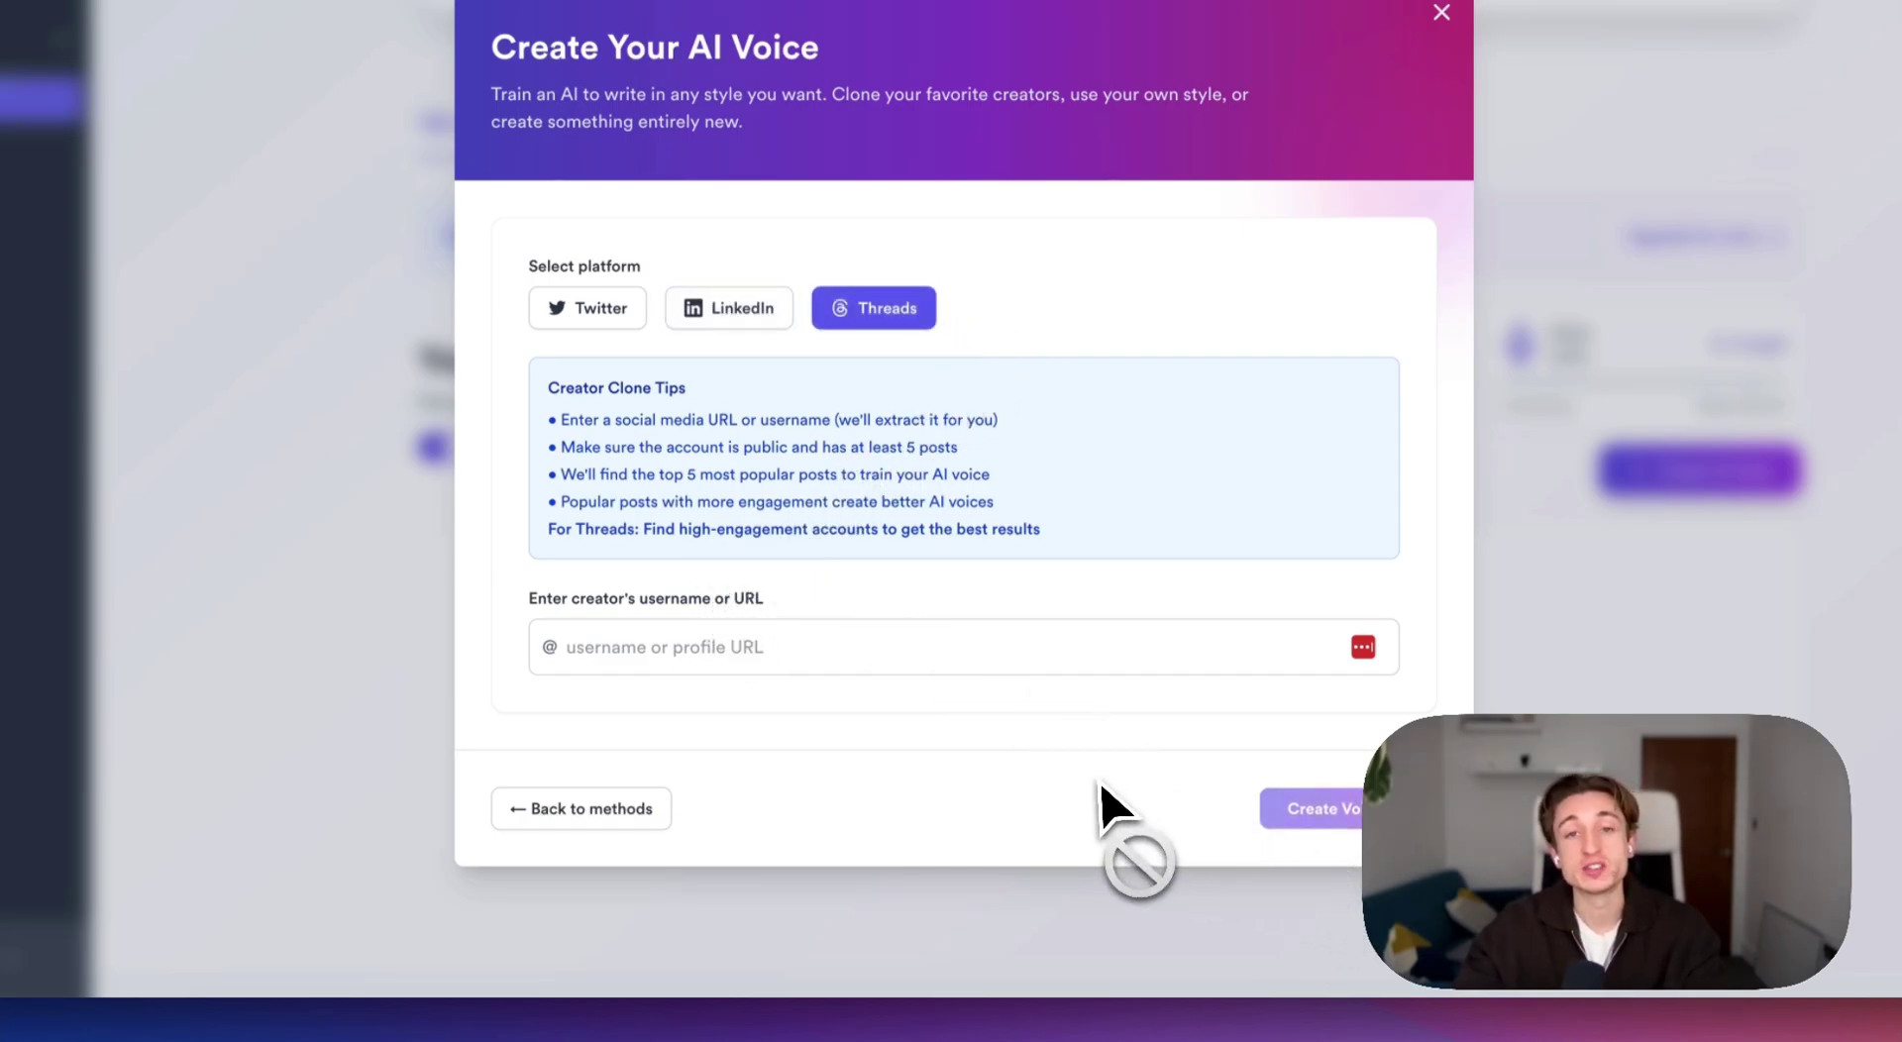
{"action": "left_click", "coordinate": [659, 812]}
{"action": "left_click", "coordinate": [1231, 550]}
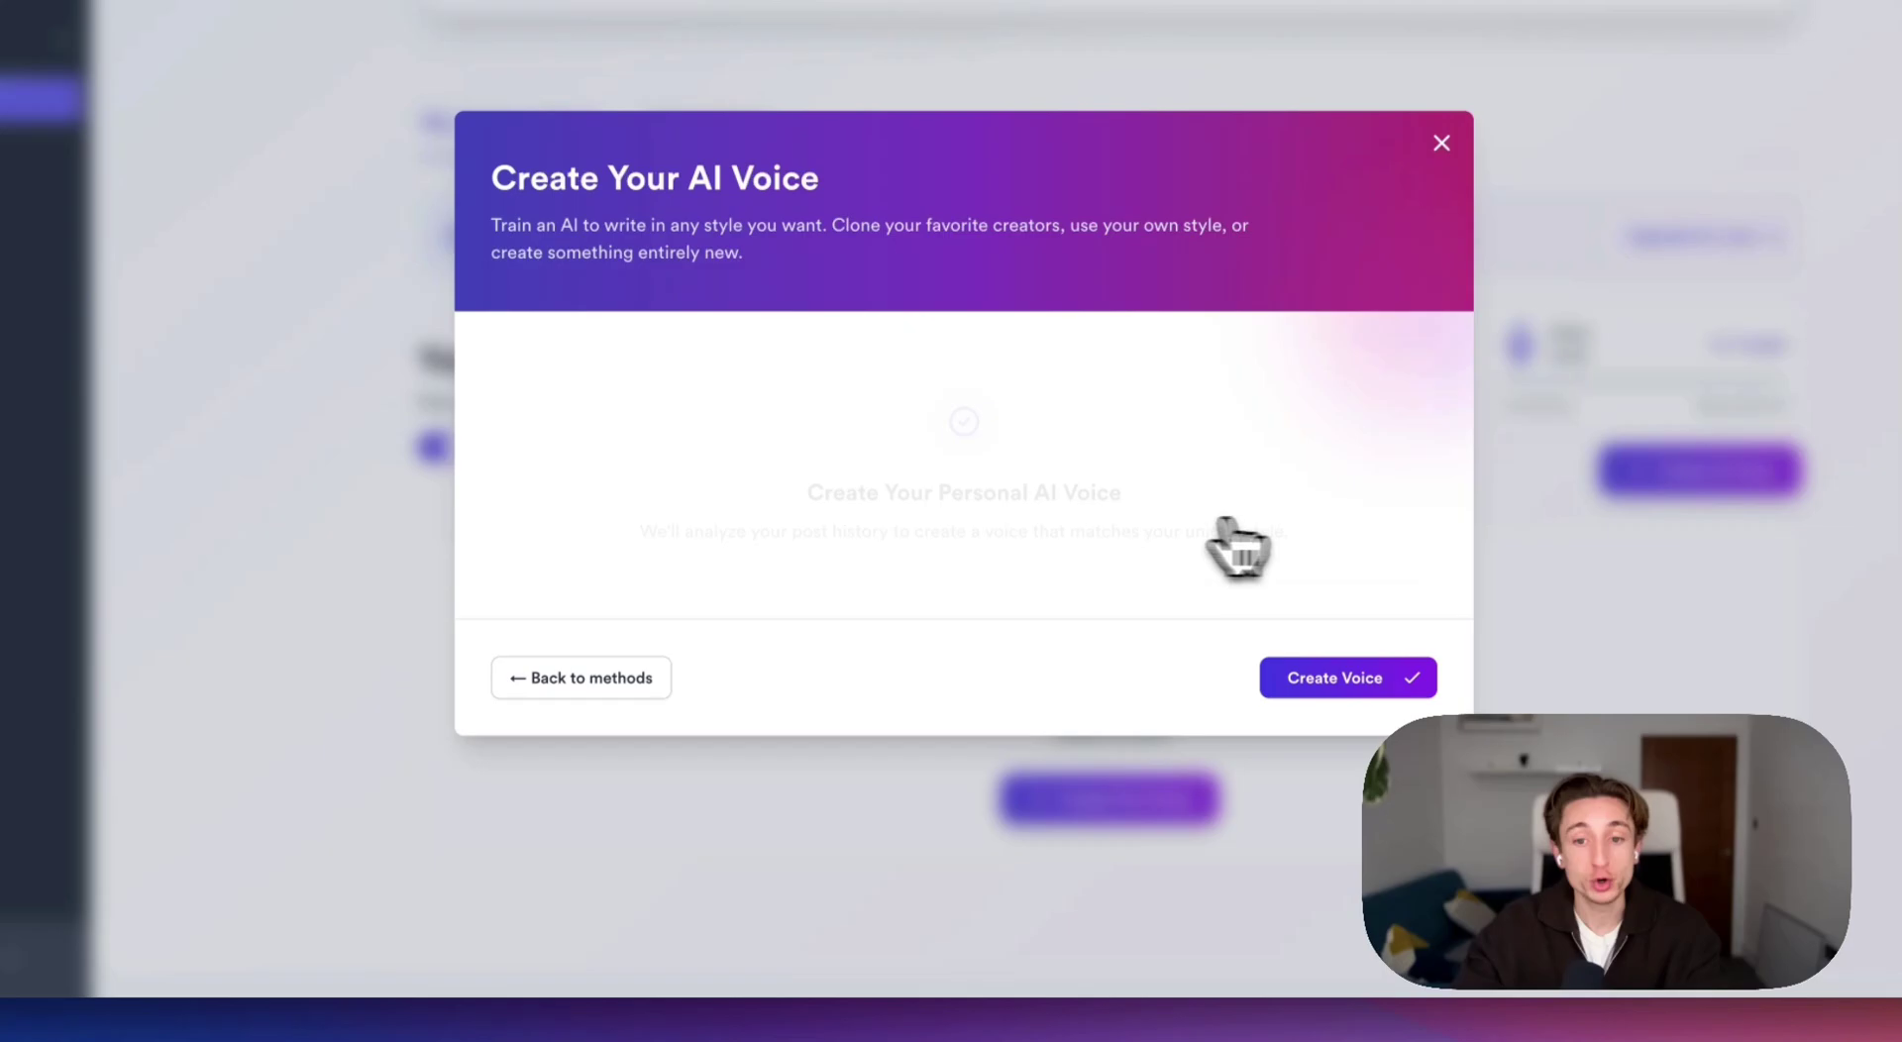
{"action": "triple_click", "coordinate": [879, 493]}
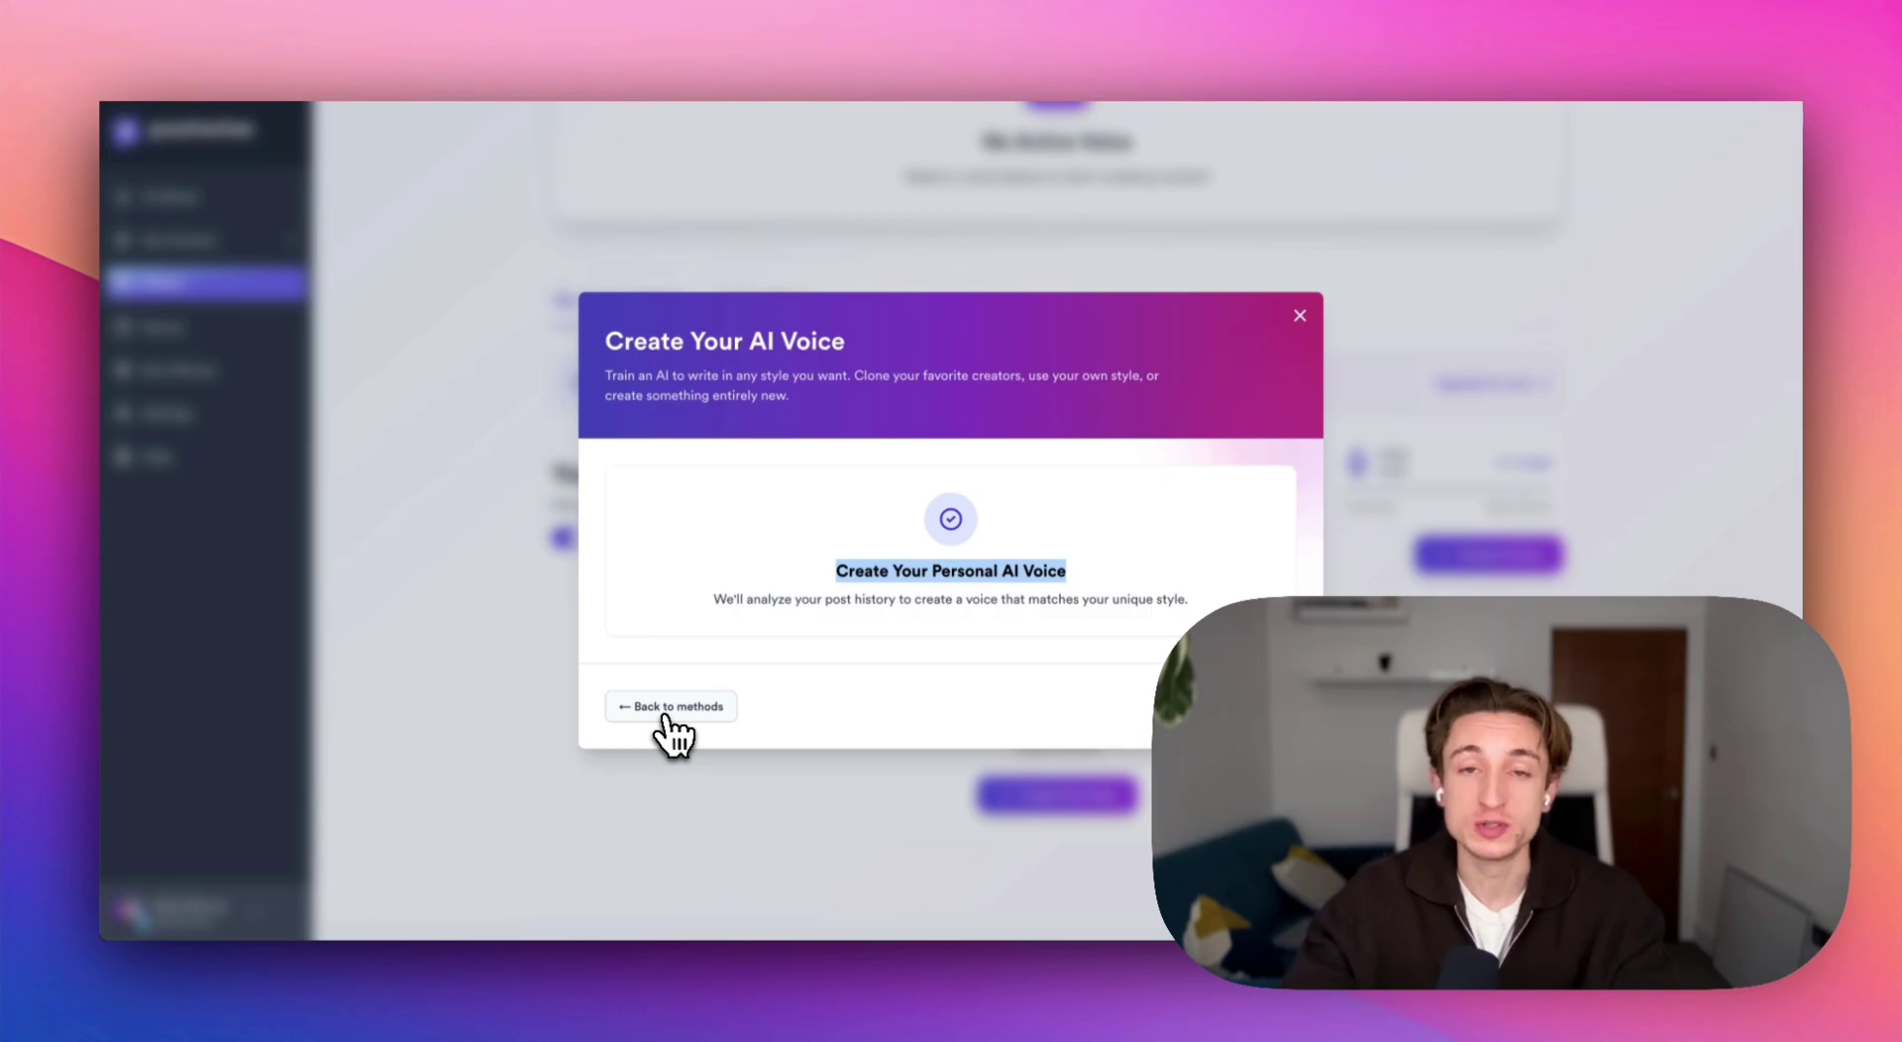
Clone a LinkedIn creator by entering their profile username and creating the voice
{"action": "left_click", "coordinate": [668, 708]}
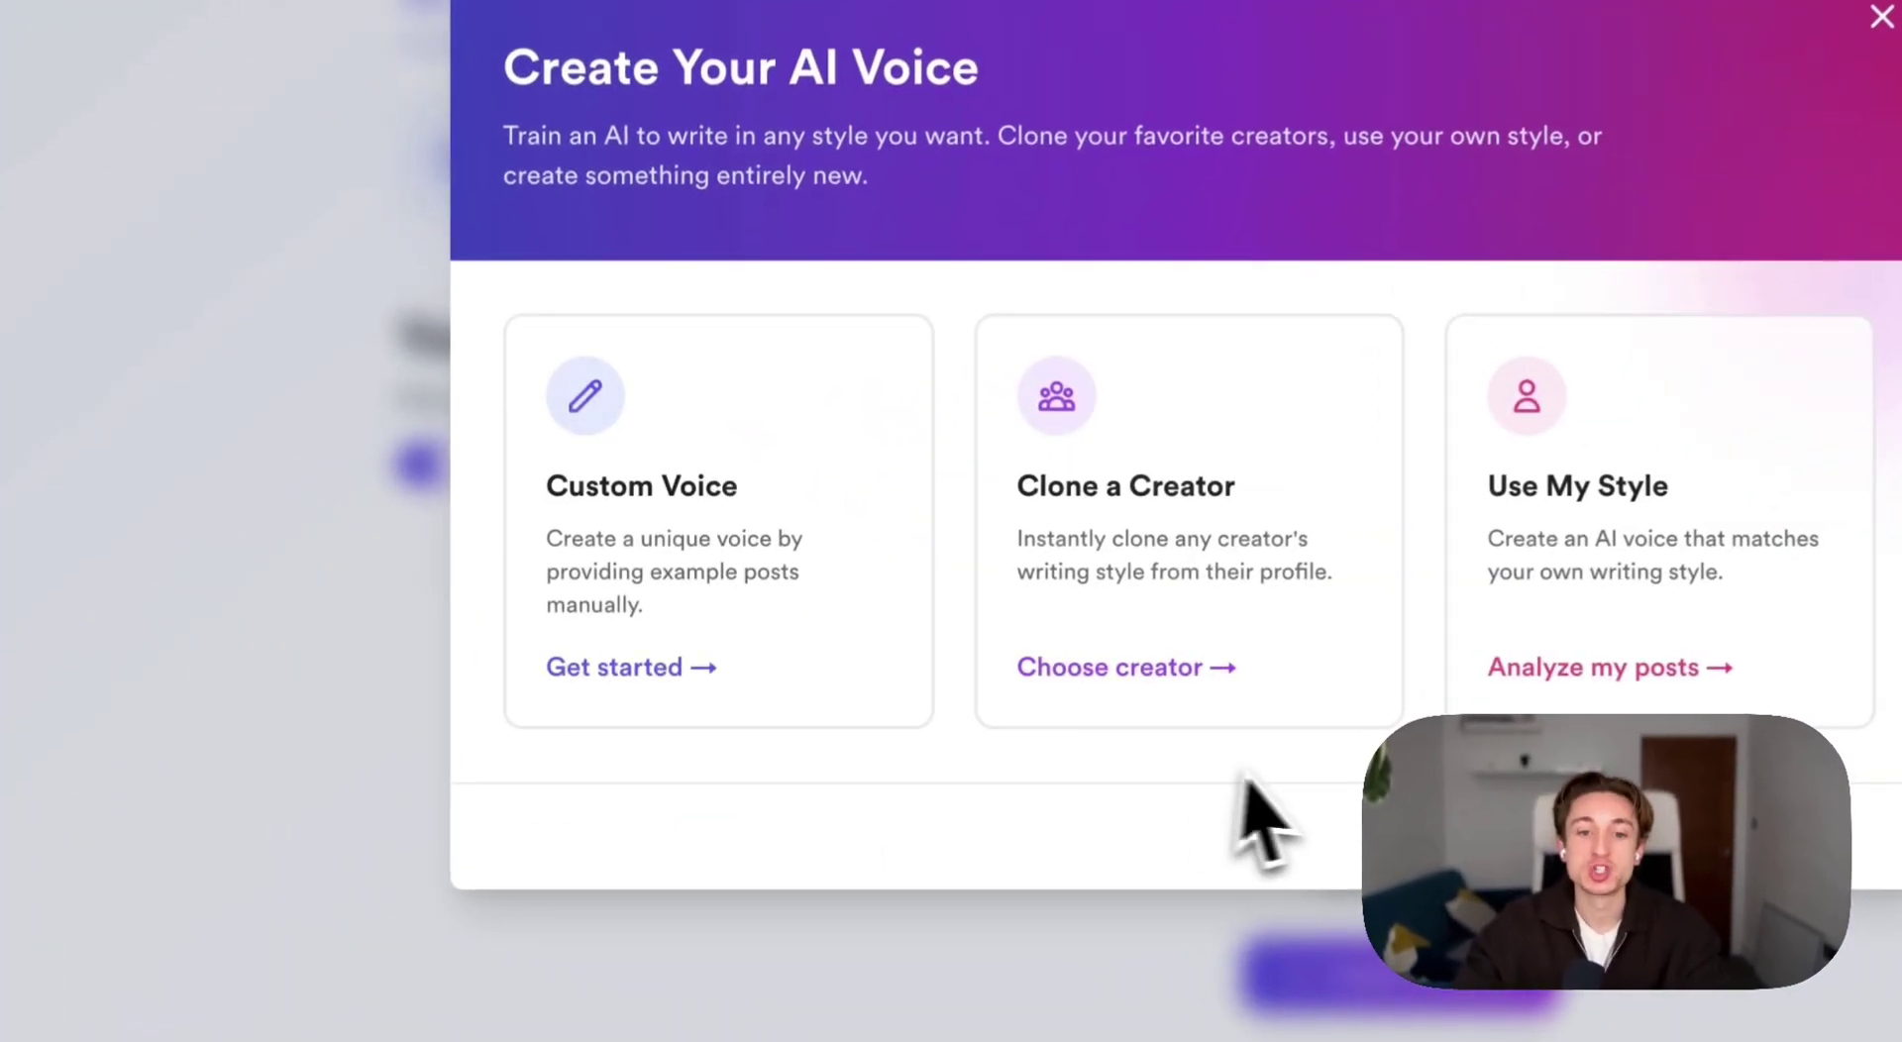
{"action": "left_click", "coordinate": [980, 643]}
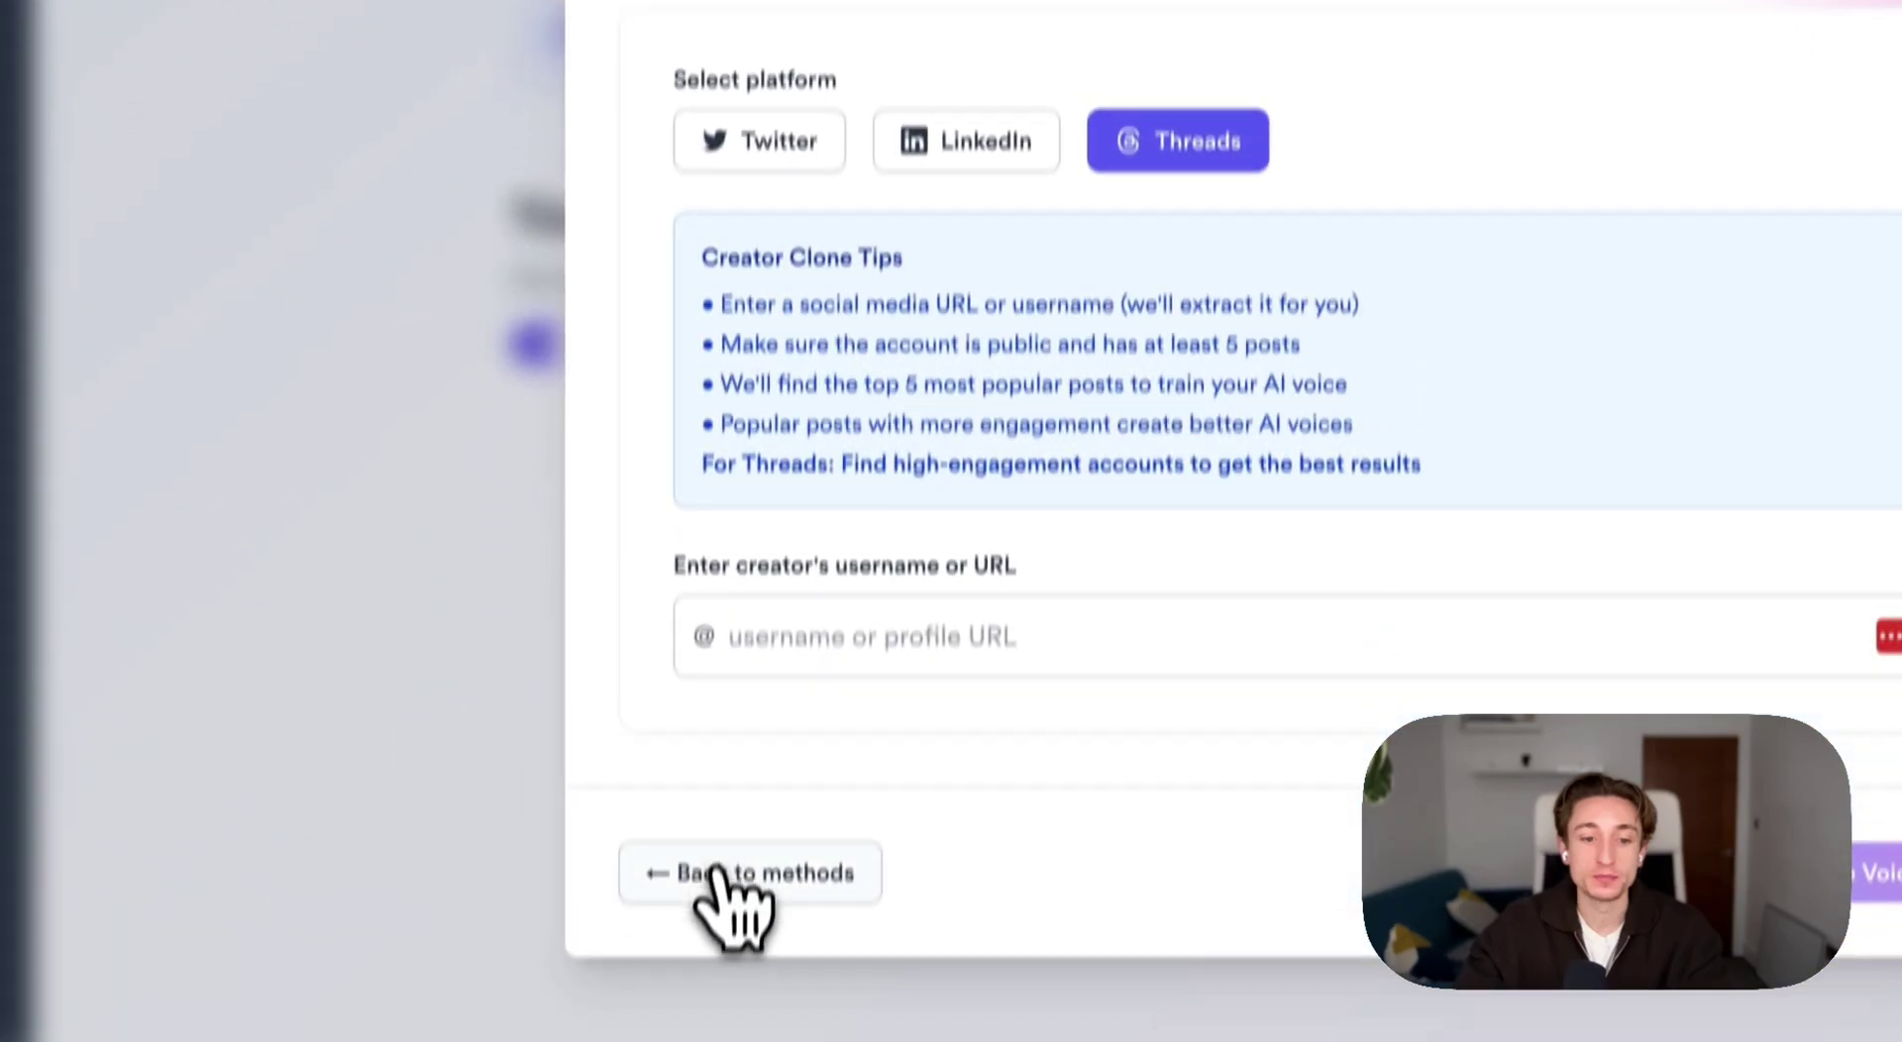
{"action": "left_click", "coordinate": [748, 877]}
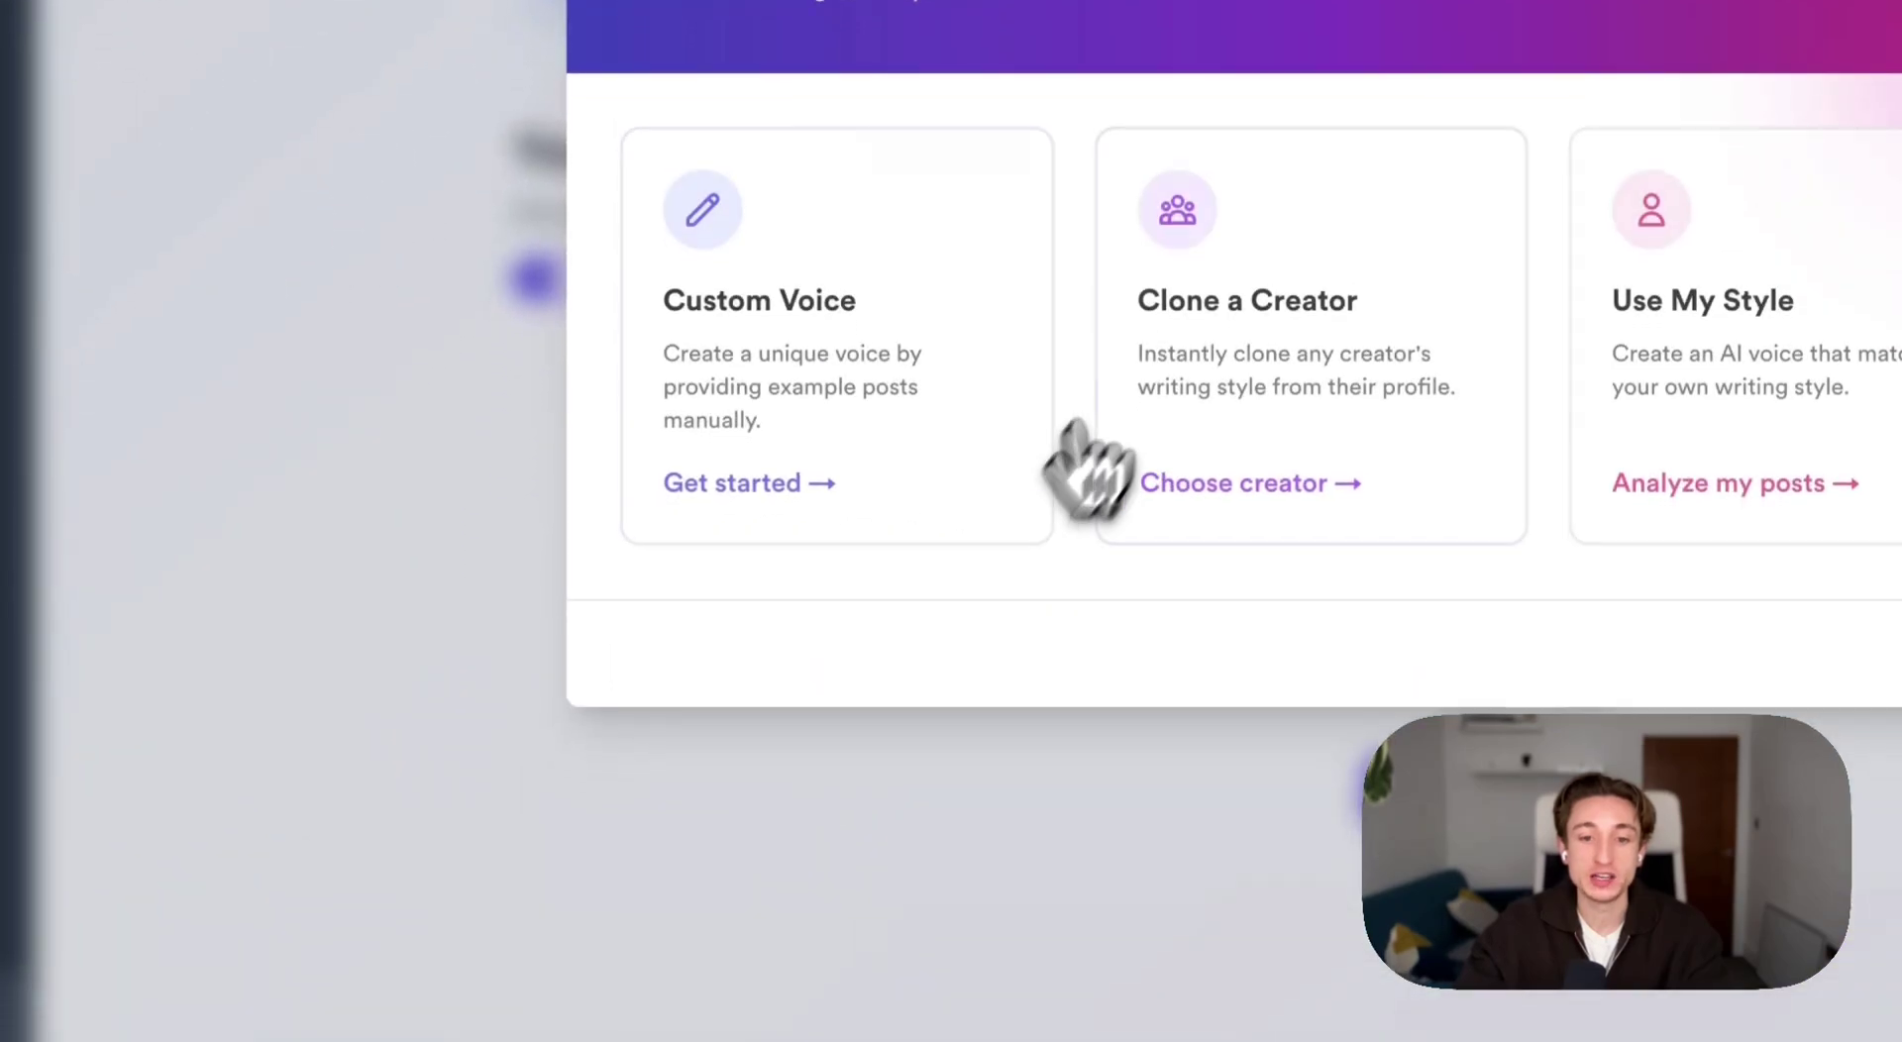
{"action": "left_click", "coordinate": [1218, 361]}
{"action": "left_click", "coordinate": [958, 71]}
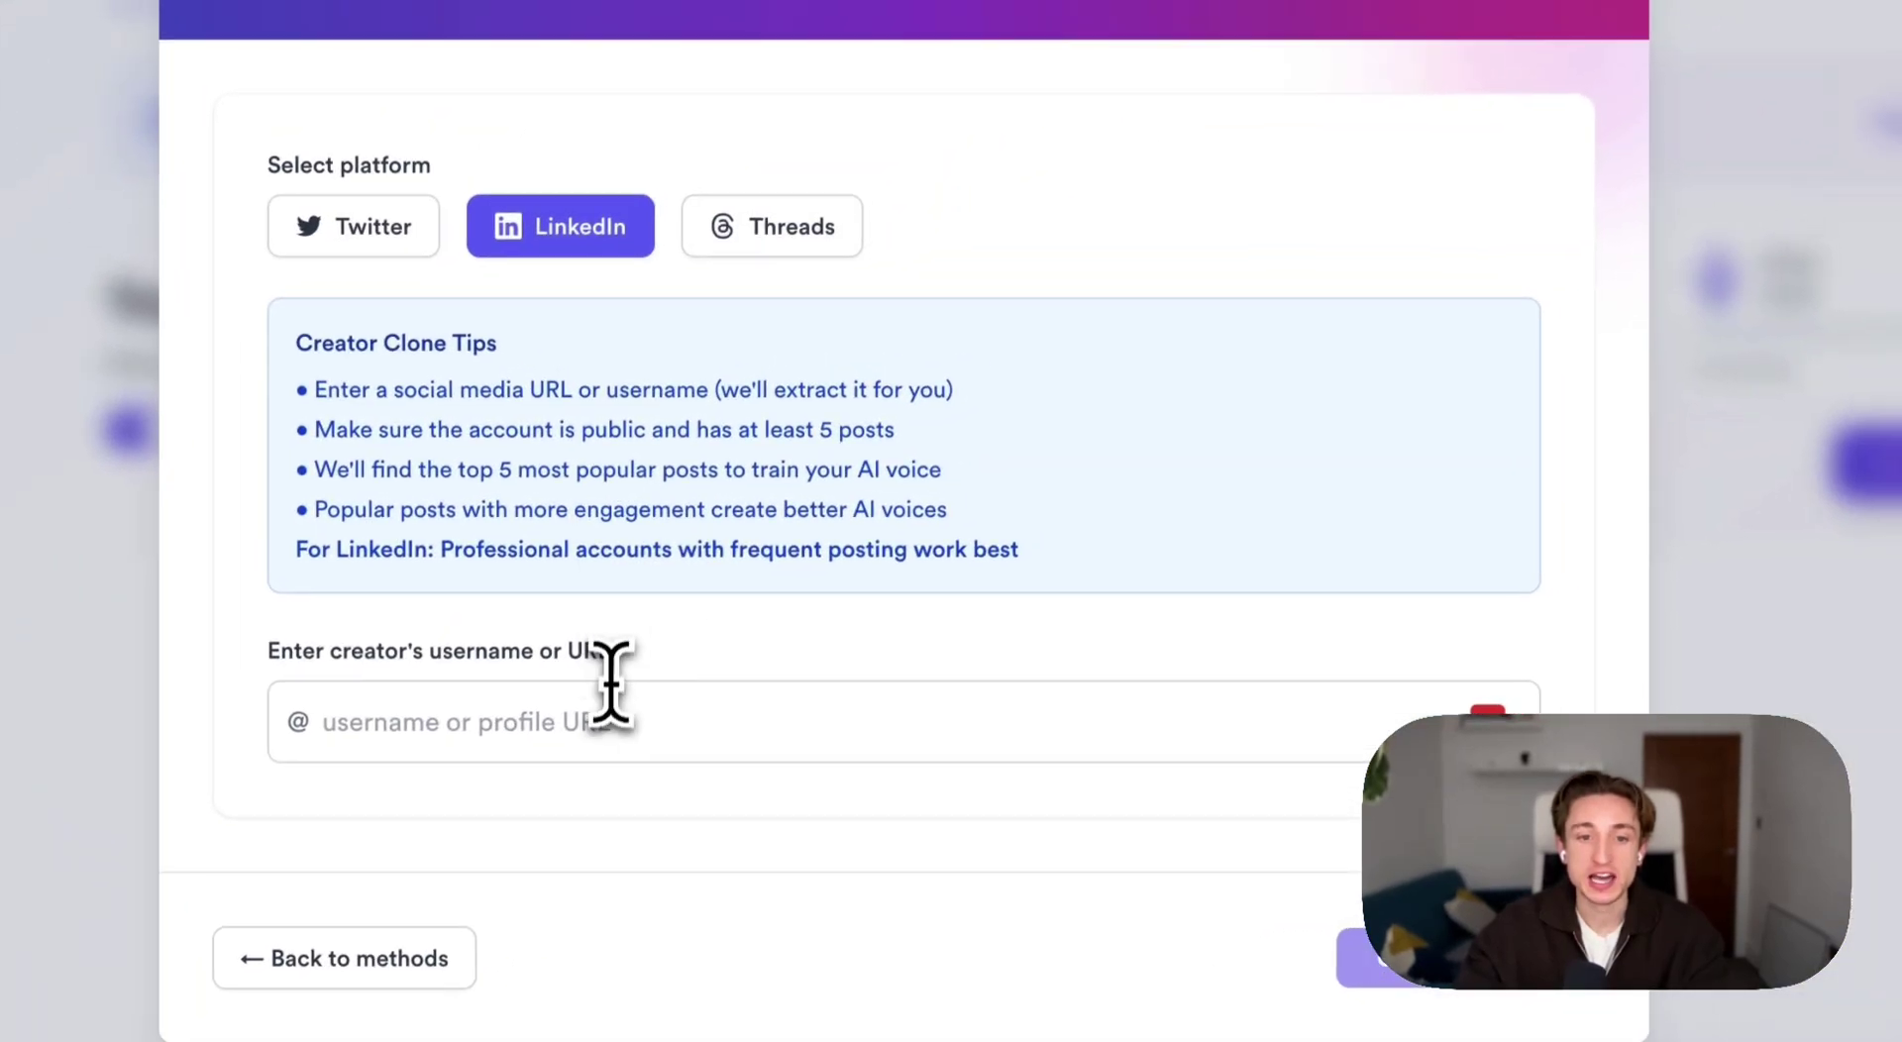
{"action": "left_click", "coordinate": [1011, 555]}
{"action": "type", "text": "elliottmurr"}
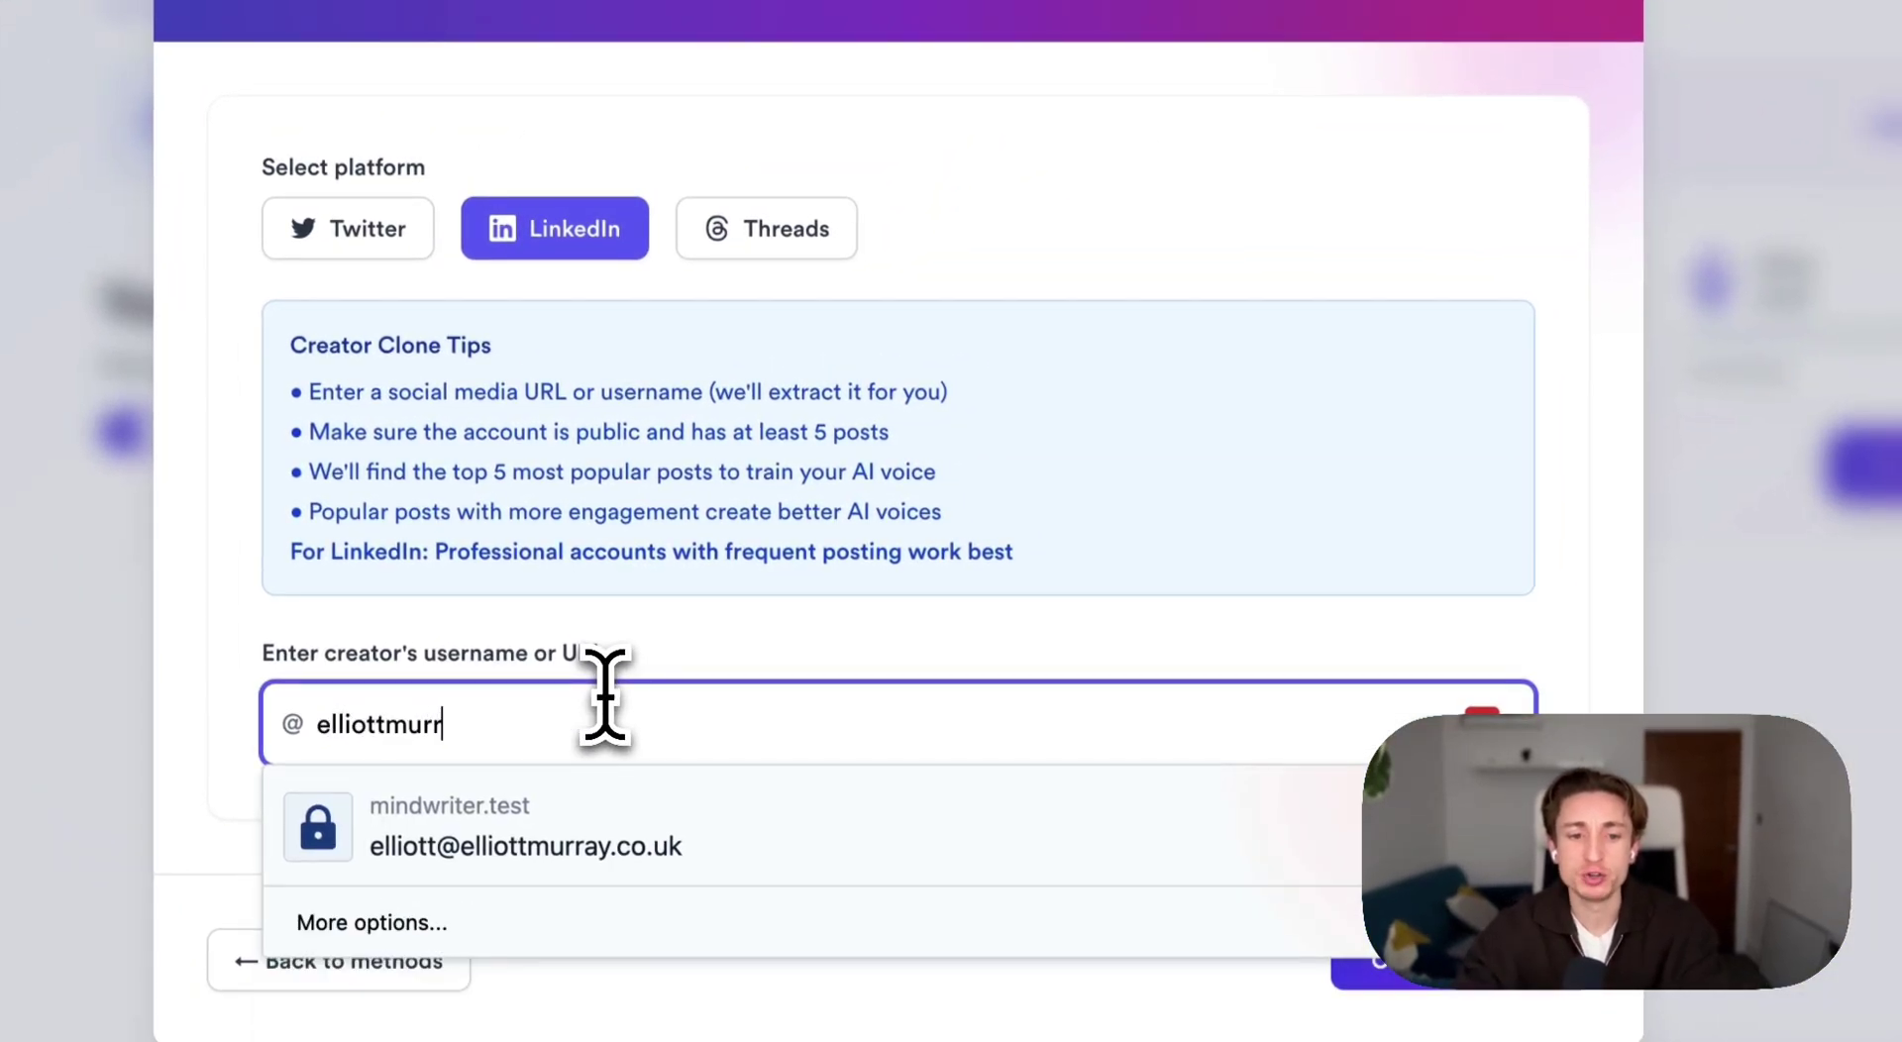
{"action": "type", "text": "ay"}
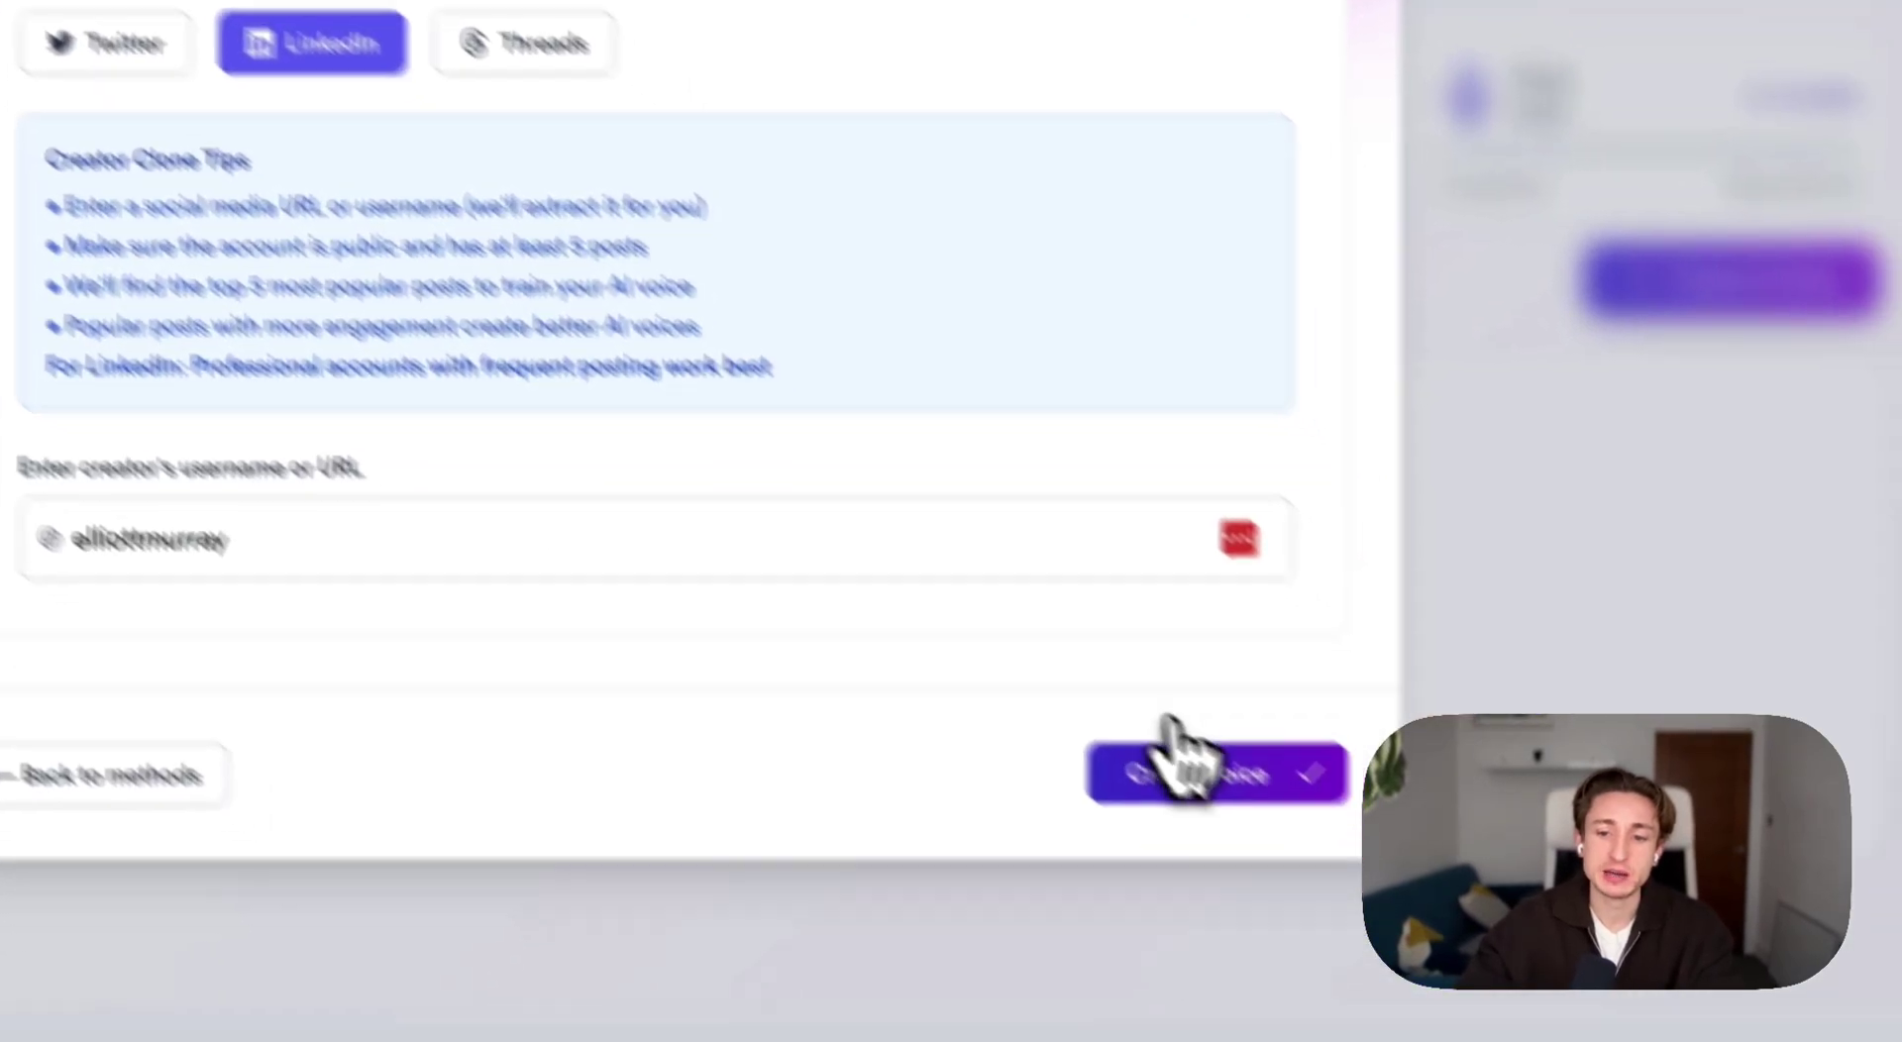
{"action": "left_click", "coordinate": [1175, 753]}
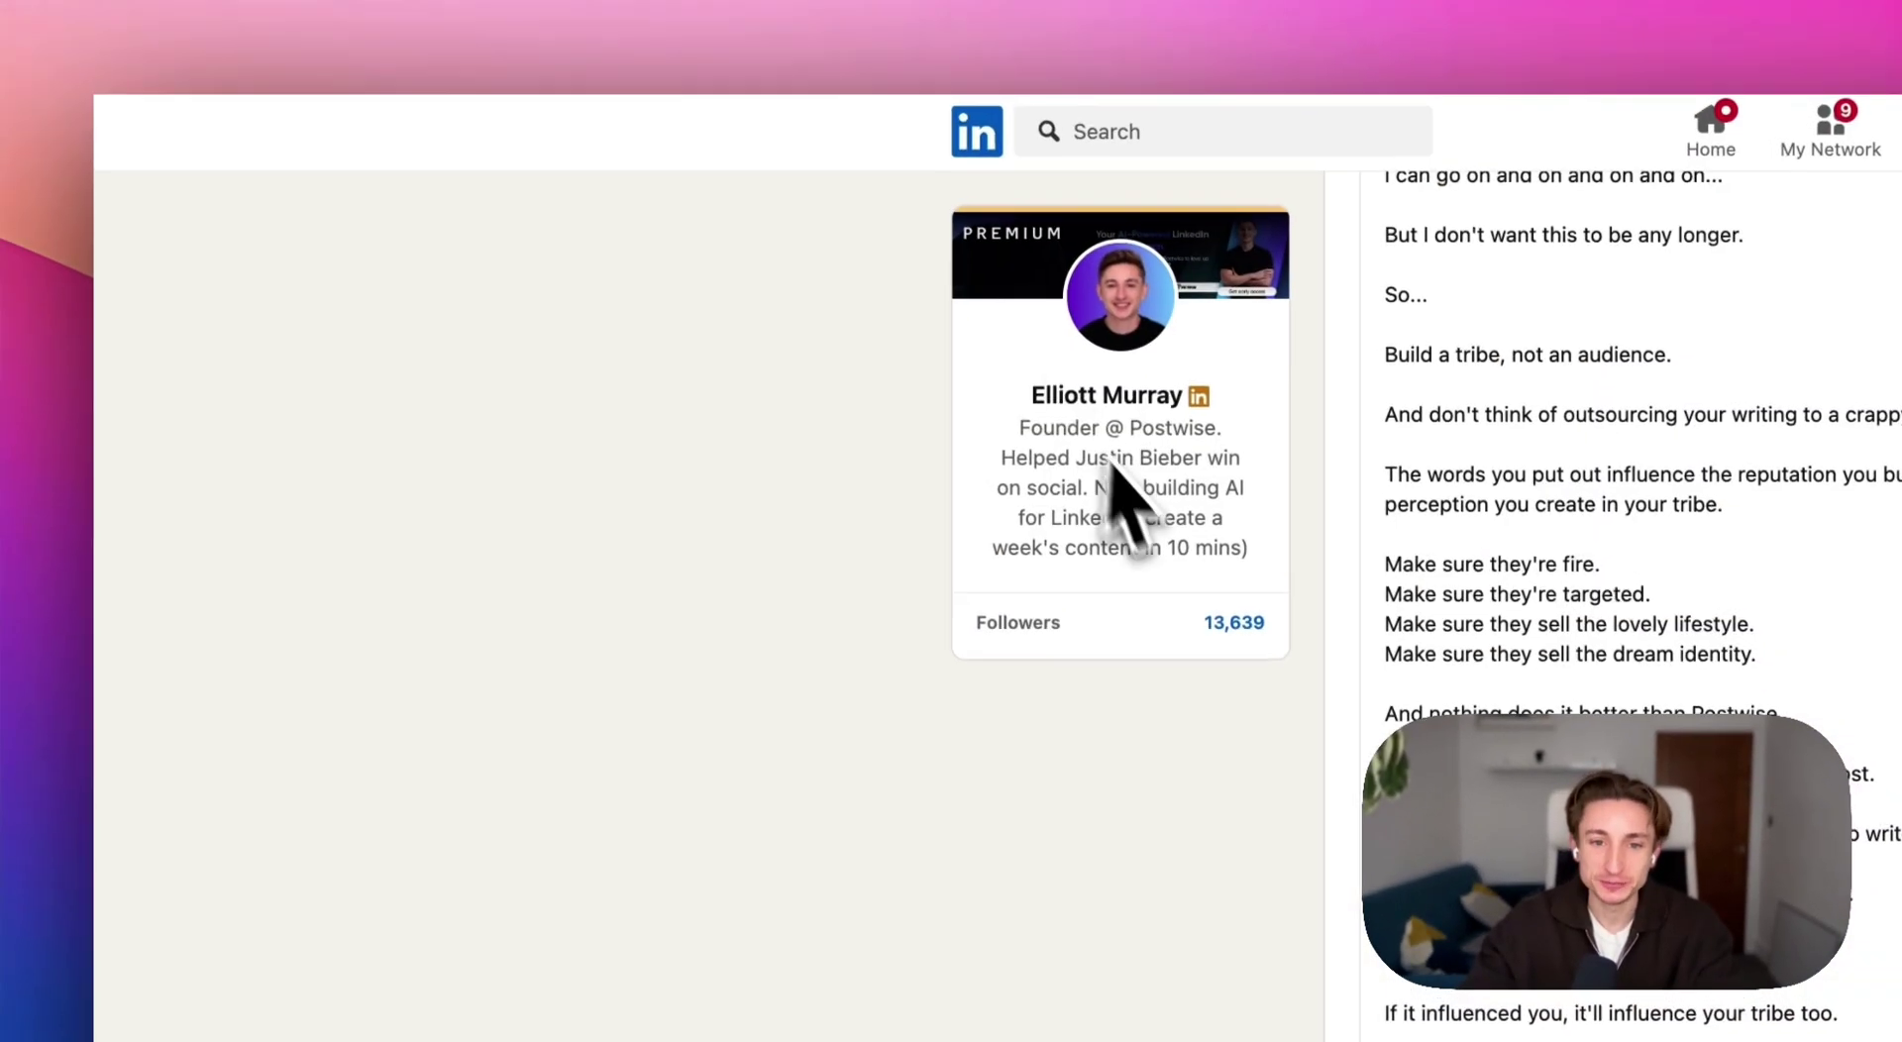
Read the tribe-building post, highlighting its opening line and the 'Make sure…' lines
{"action": "scroll", "coordinate": [1265, 691], "scroll_direction": "up", "scroll_amount": 3}
{"action": "scroll", "coordinate": [1265, 674], "scroll_direction": "up", "scroll_amount": 3}
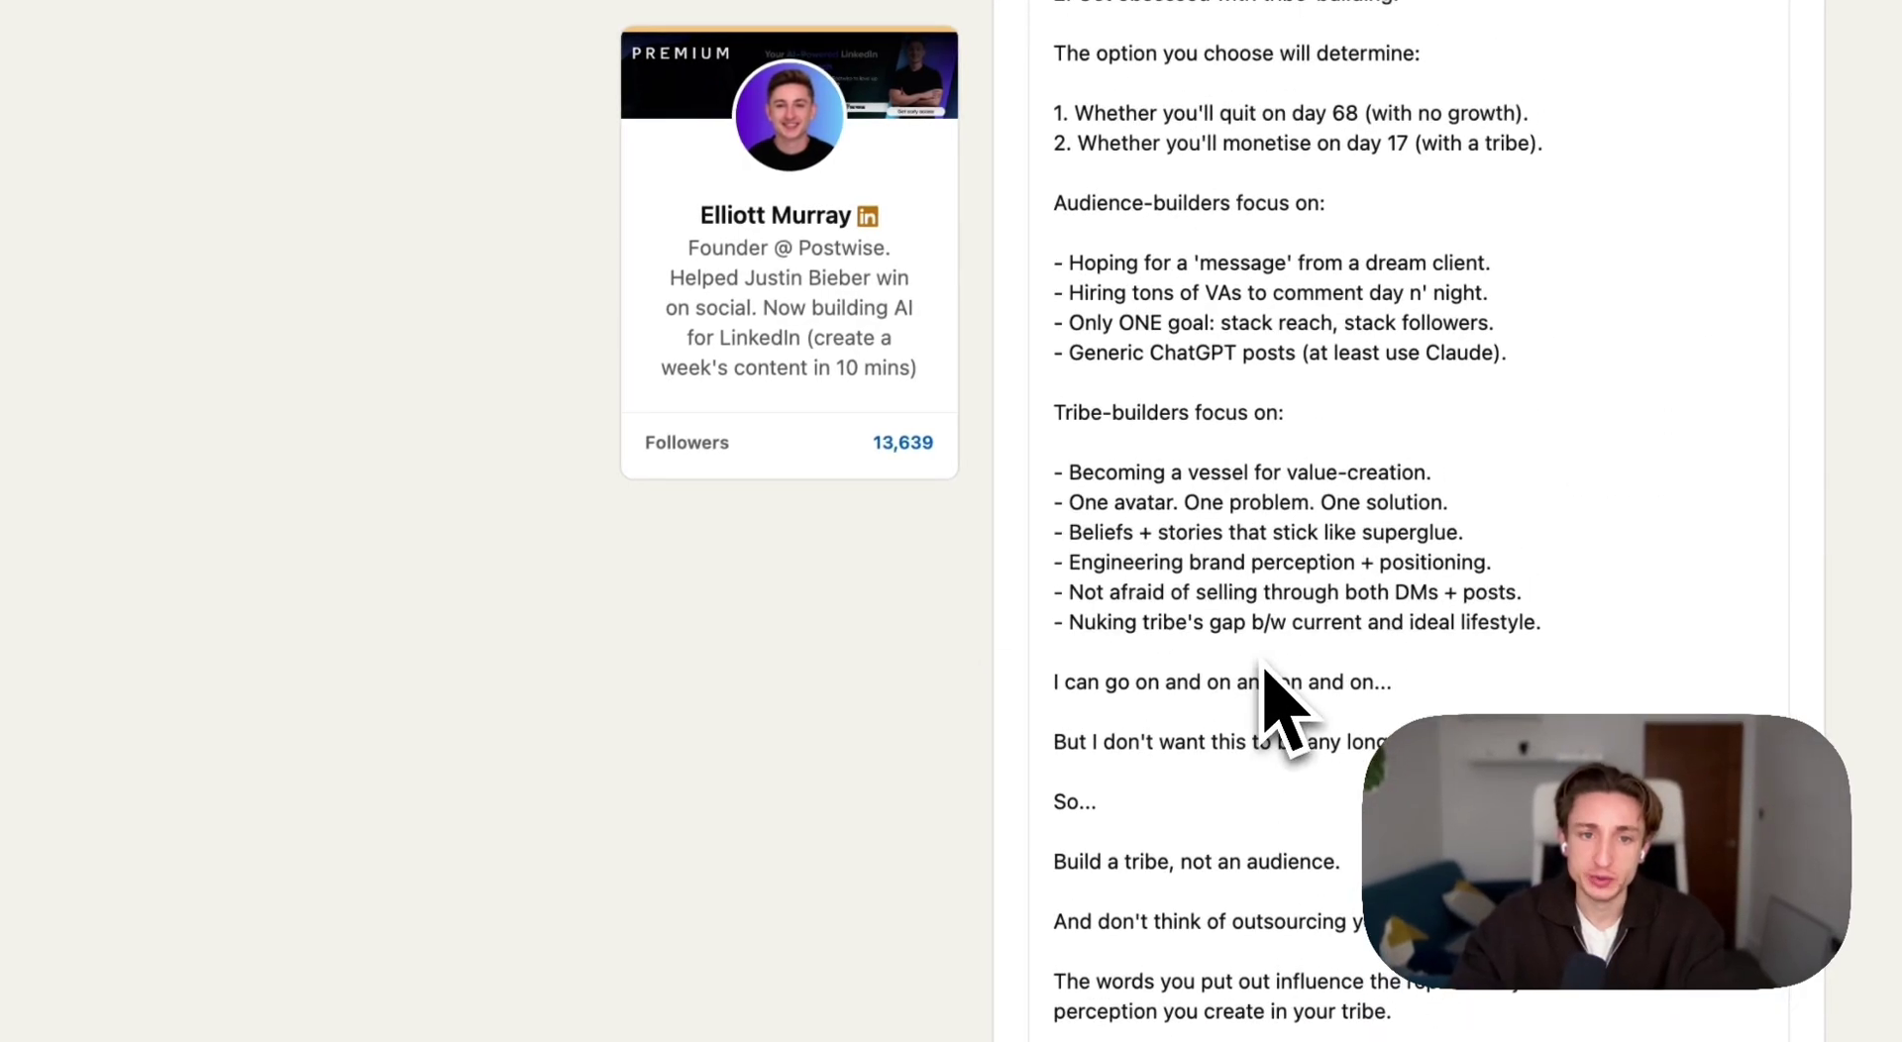
{"action": "scroll", "coordinate": [1265, 691], "scroll_direction": "up", "scroll_amount": 10}
{"action": "scroll", "coordinate": [1265, 691], "scroll_direction": "up", "scroll_amount": 5}
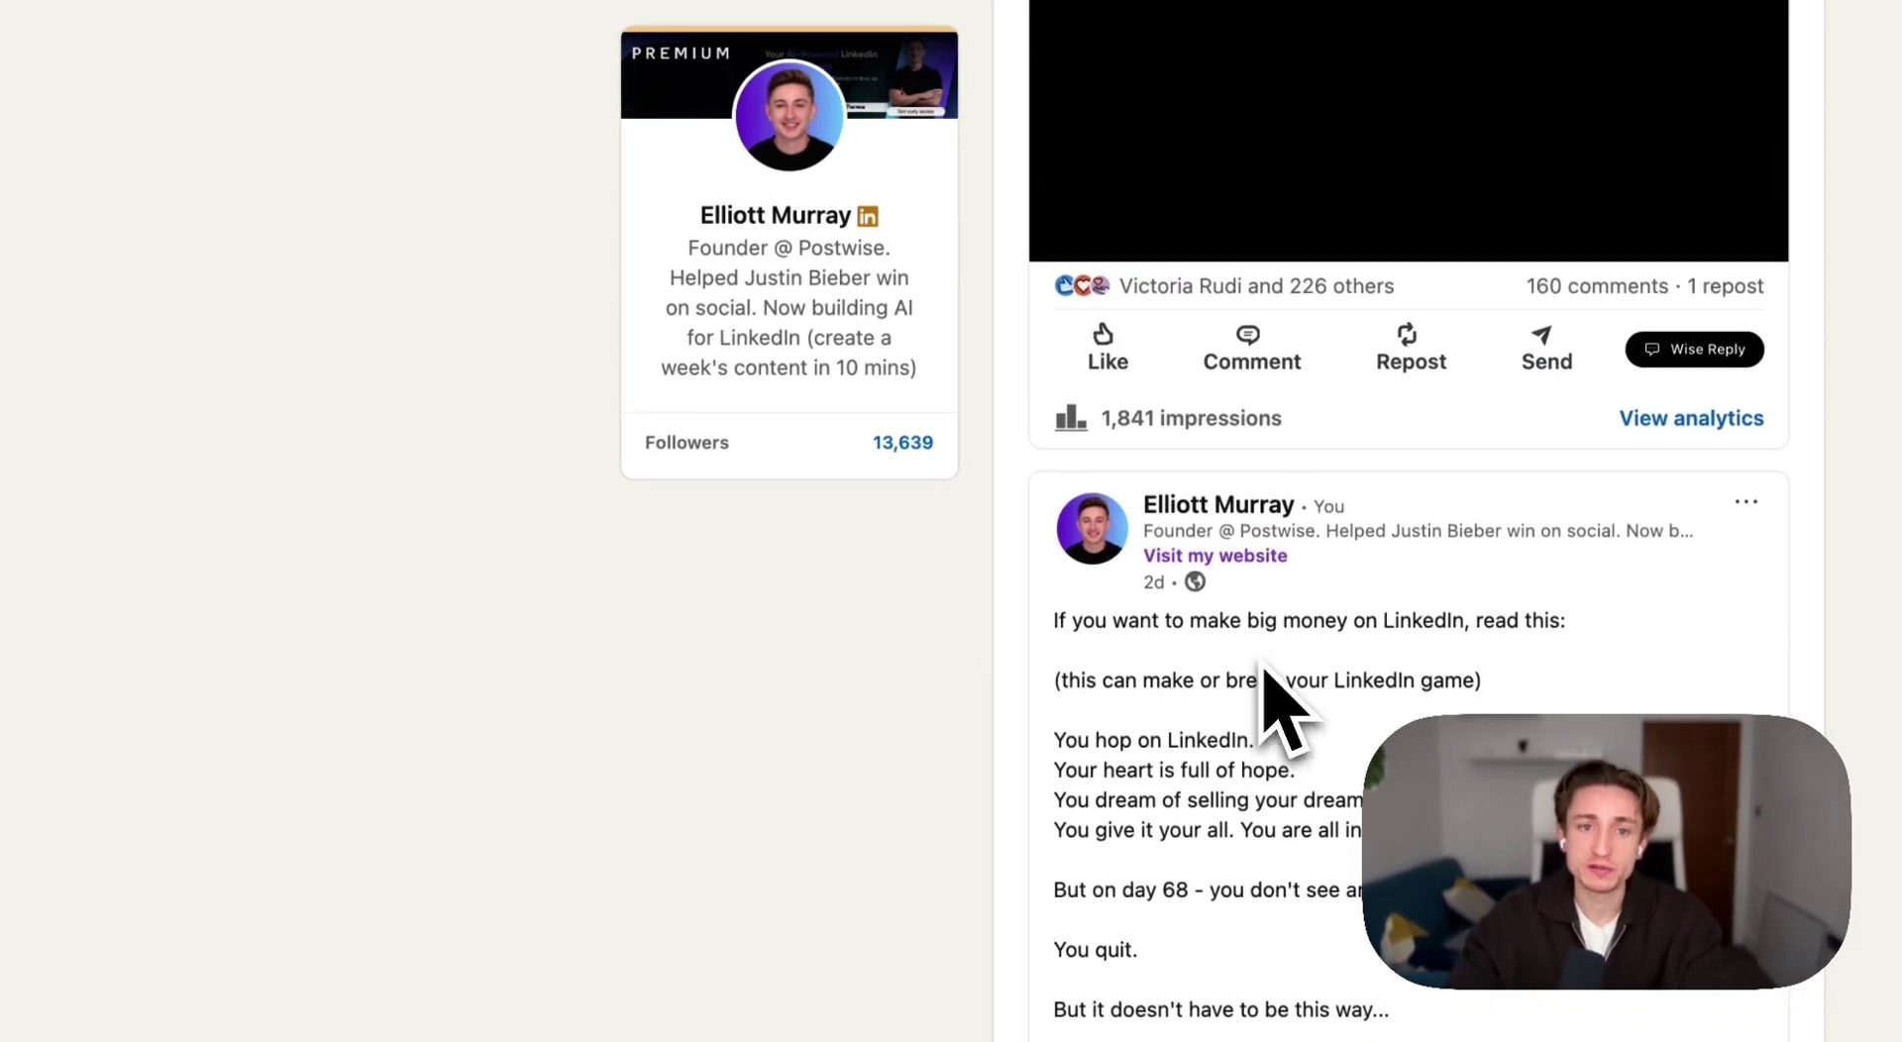
{"action": "triple_click", "coordinate": [1102, 626]}
{"action": "scroll", "coordinate": [1129, 630], "scroll_direction": "down", "scroll_amount": 10}
{"action": "scroll", "coordinate": [1144, 644], "scroll_direction": "down", "scroll_amount": 10}
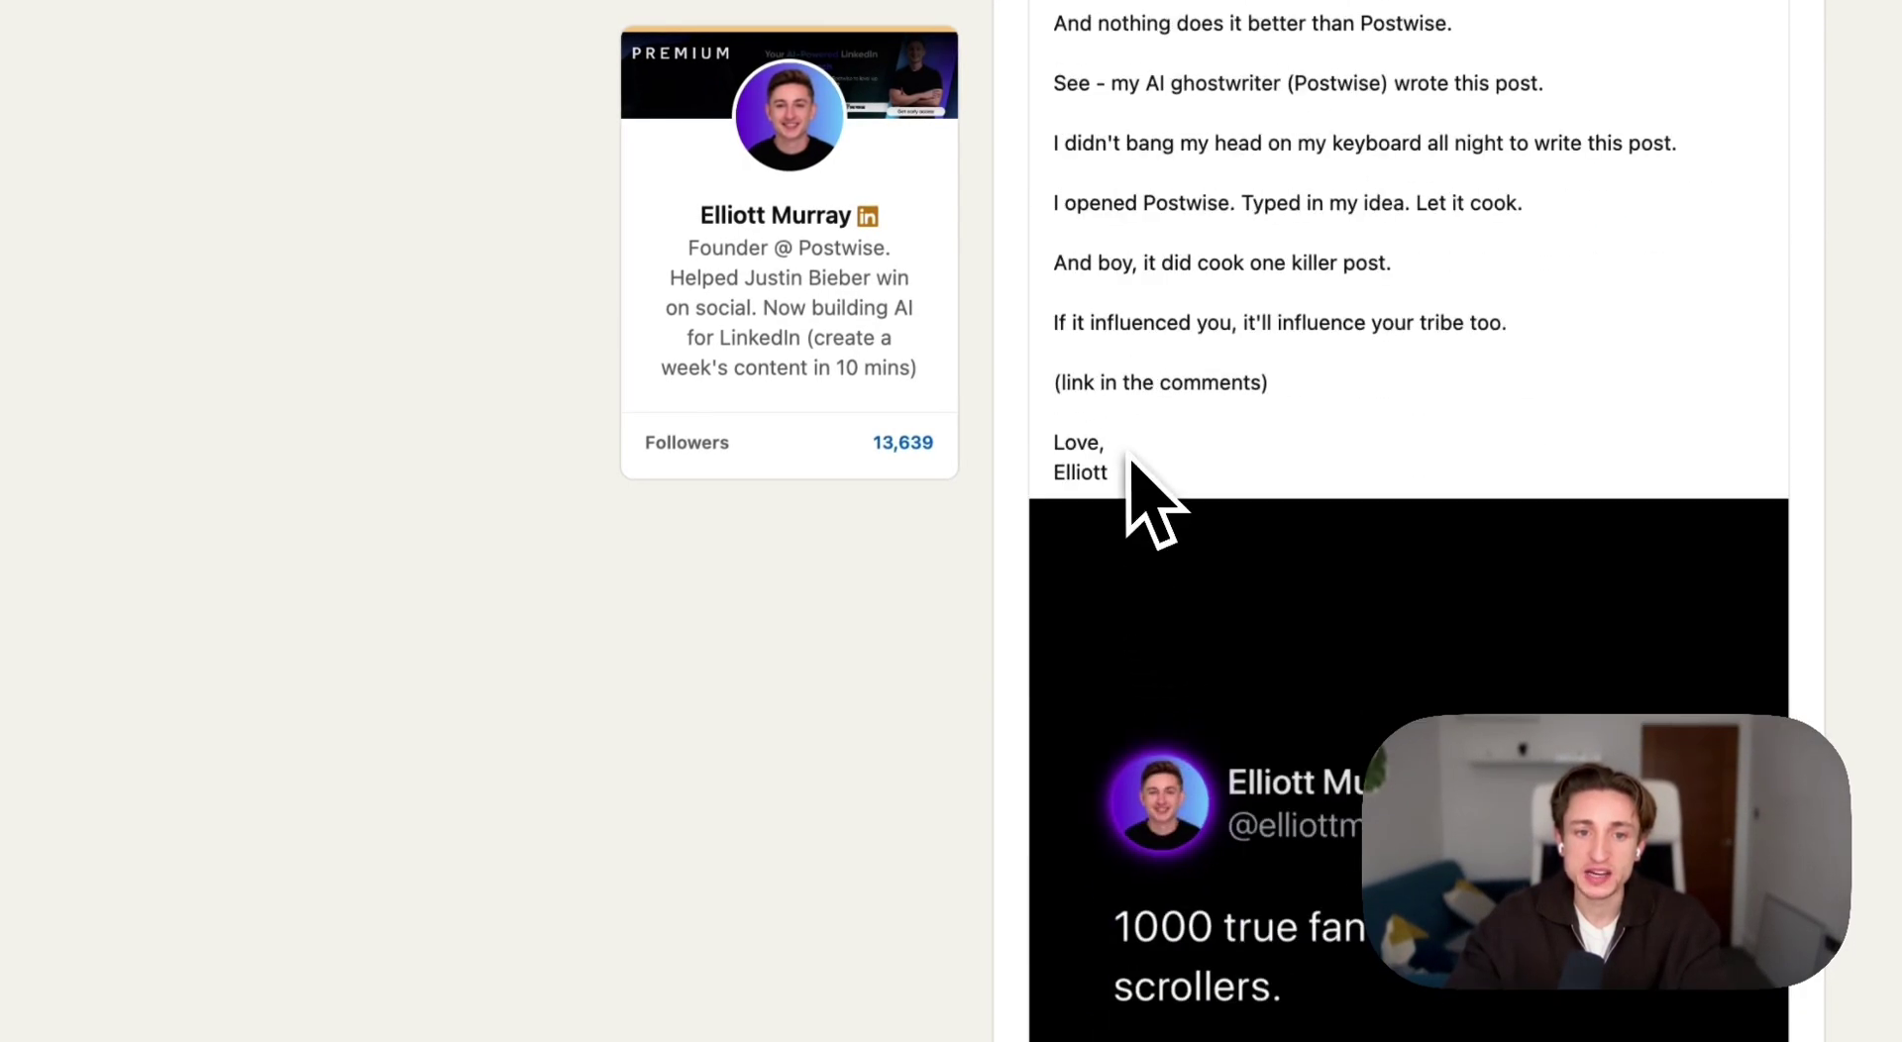
{"action": "scroll", "coordinate": [1164, 525], "scroll_direction": "up", "scroll_amount": 6}
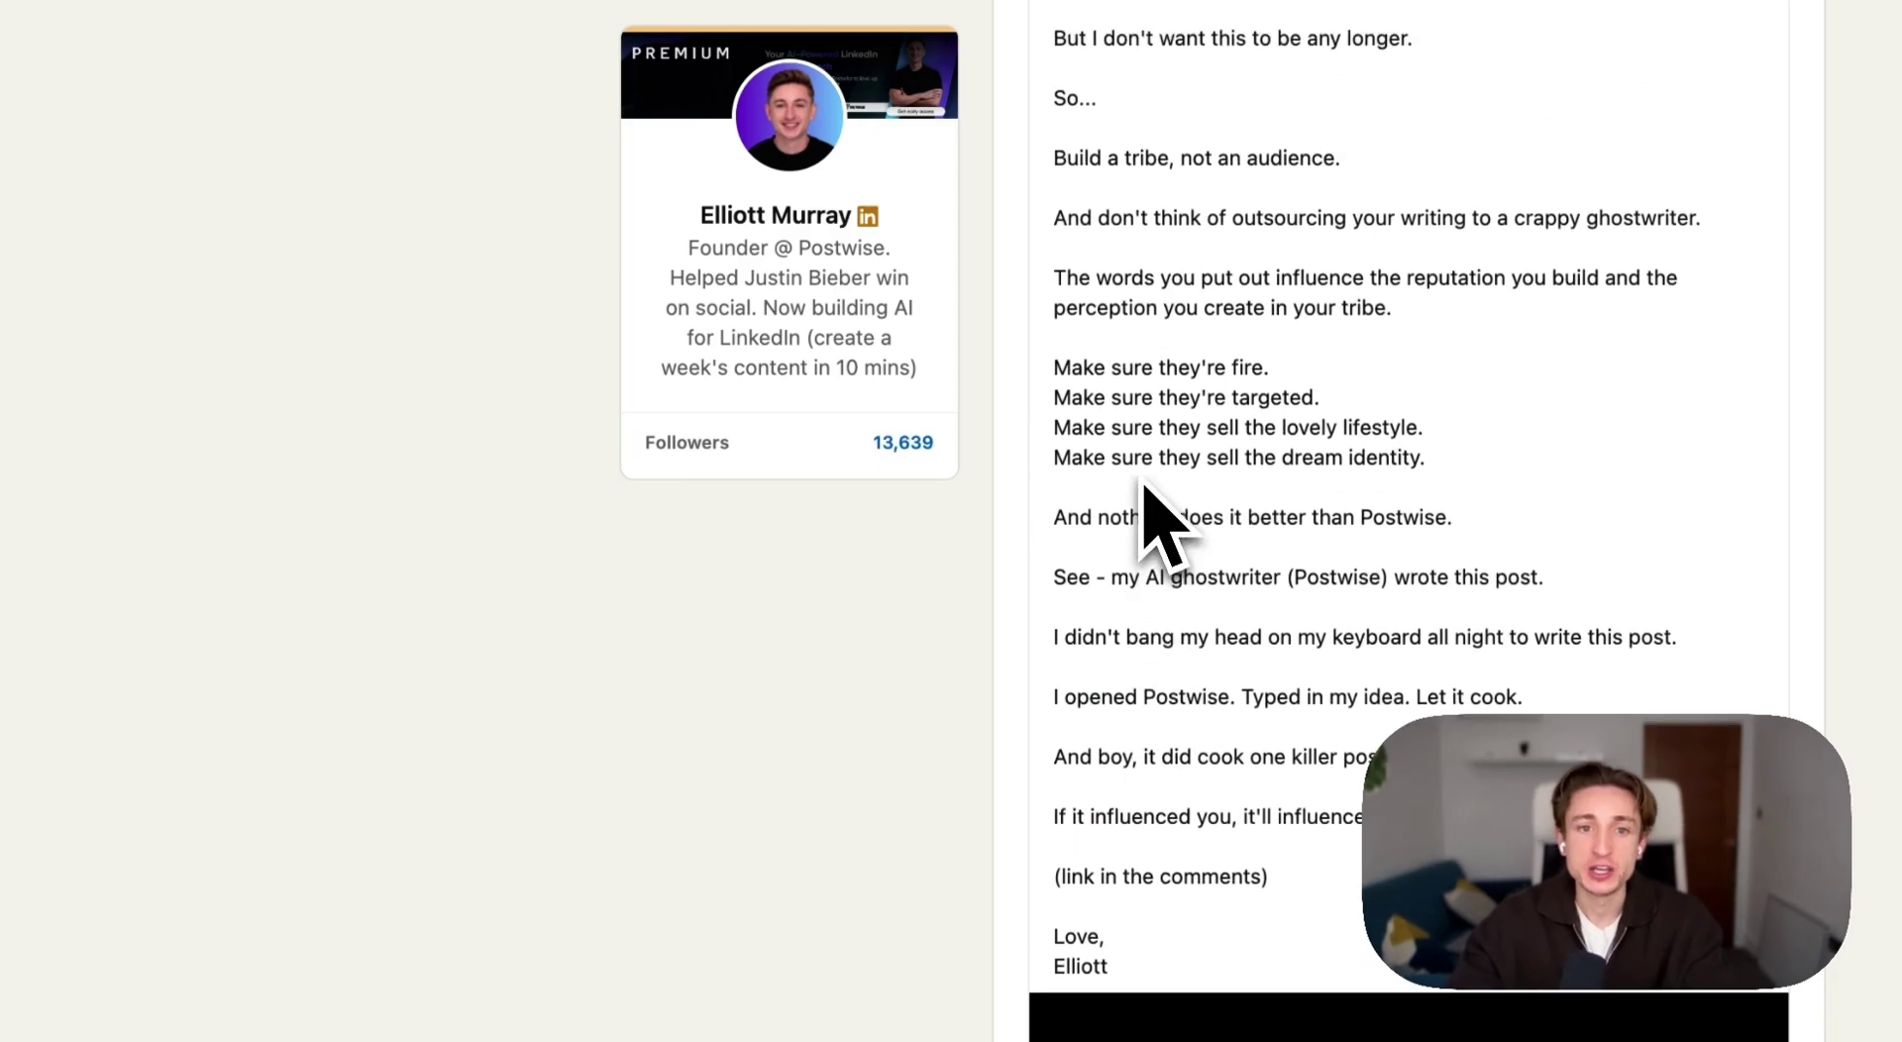
{"action": "left_click_drag", "start_coordinate": [1117, 507], "coordinate": [1119, 606]}
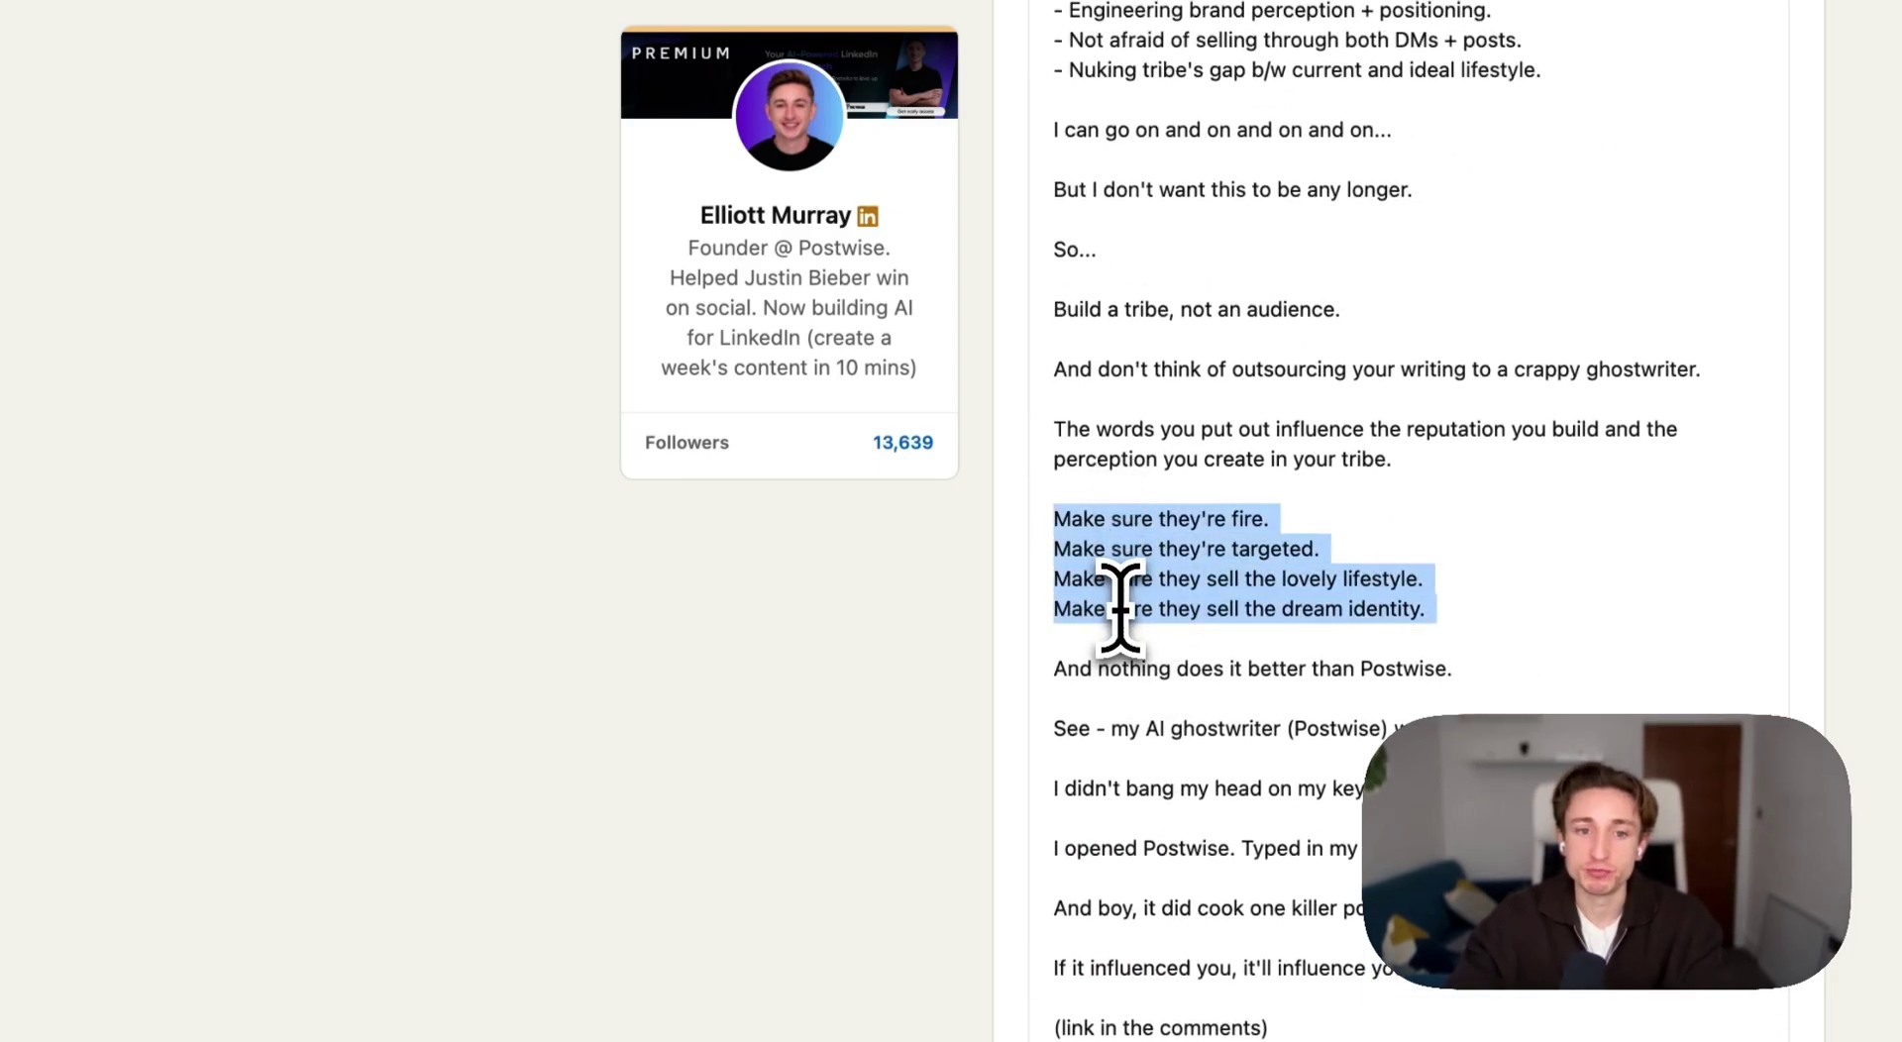
{"action": "scroll", "coordinate": [1148, 624], "scroll_direction": "up", "scroll_amount": 5}
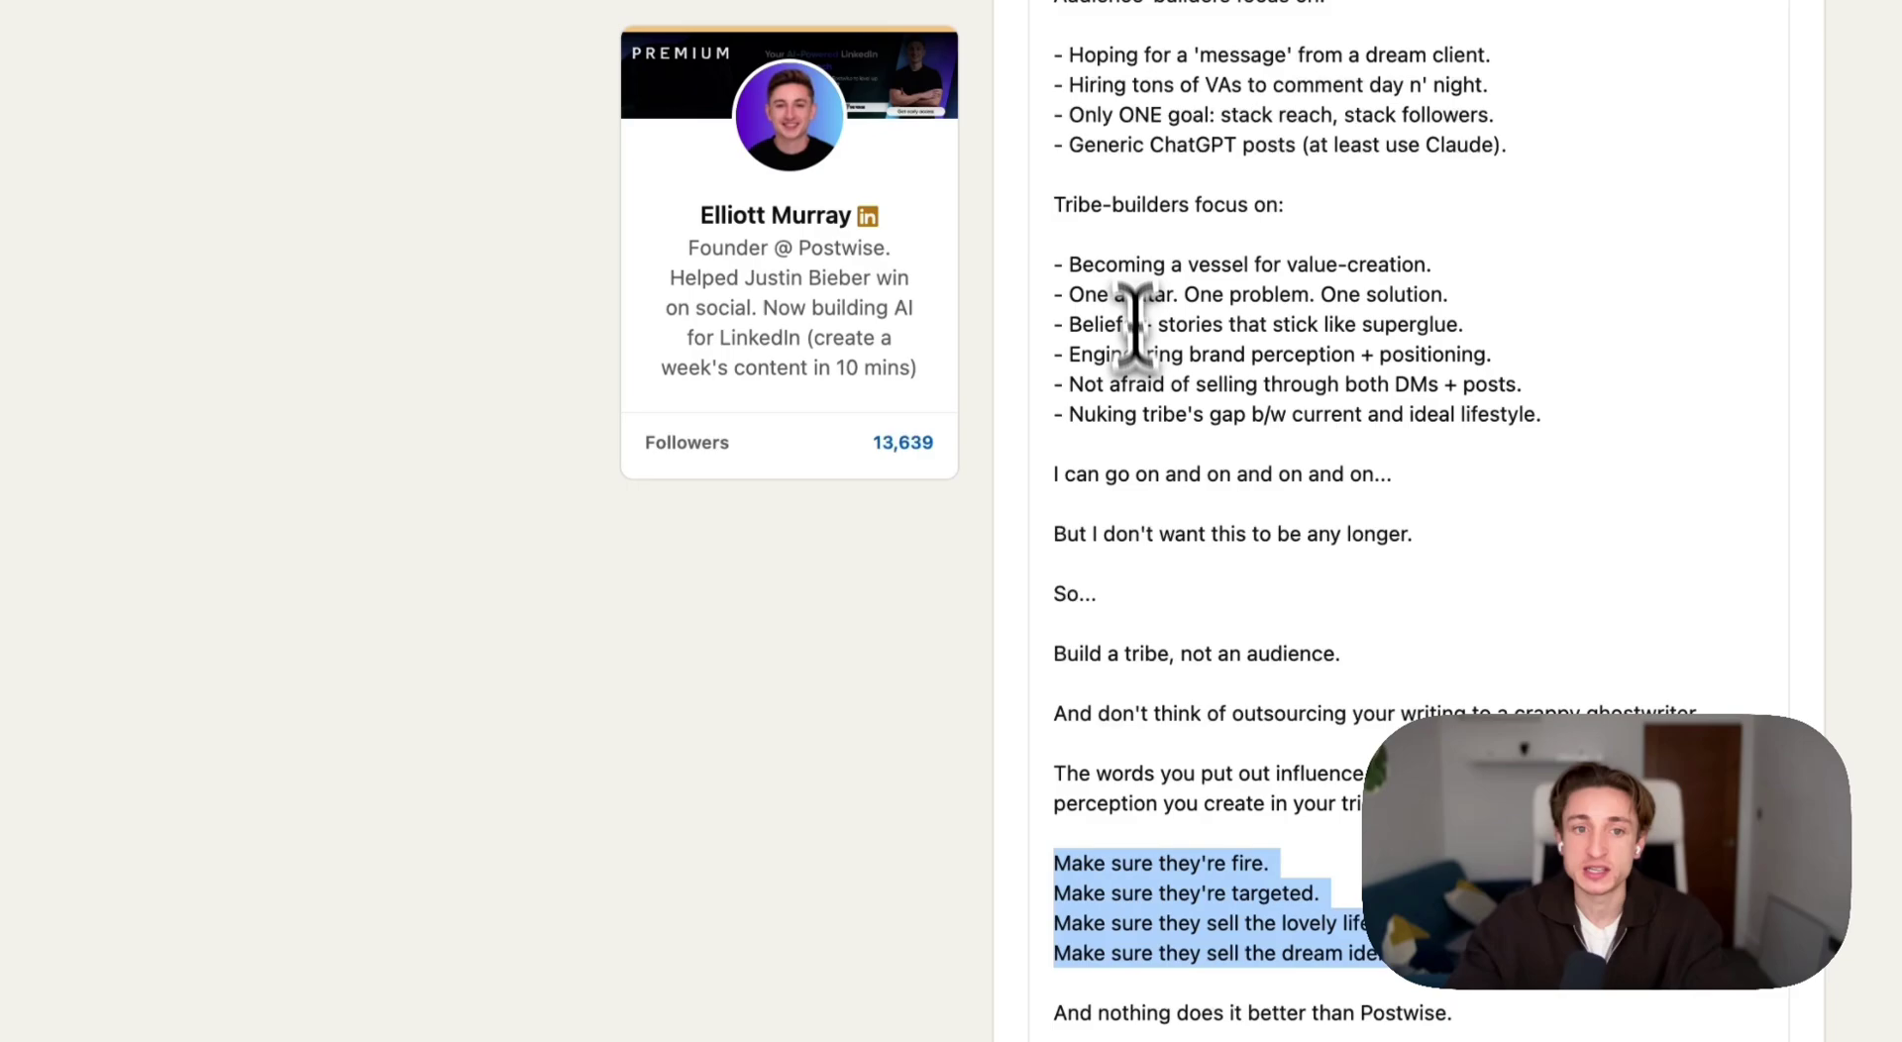
{"action": "mouse_move", "coordinate": [1054, 259]}
{"action": "left_mouse_down"}
{"action": "mouse_move", "coordinate": [1240, 289]}
{"action": "mouse_move", "coordinate": [1129, 426]}
{"action": "left_mouse_up"}
Scroll down to the post's engagement stats, then open and close the reactions list
{"action": "scroll", "coordinate": [1129, 426], "scroll_direction": "down", "scroll_amount": 3}
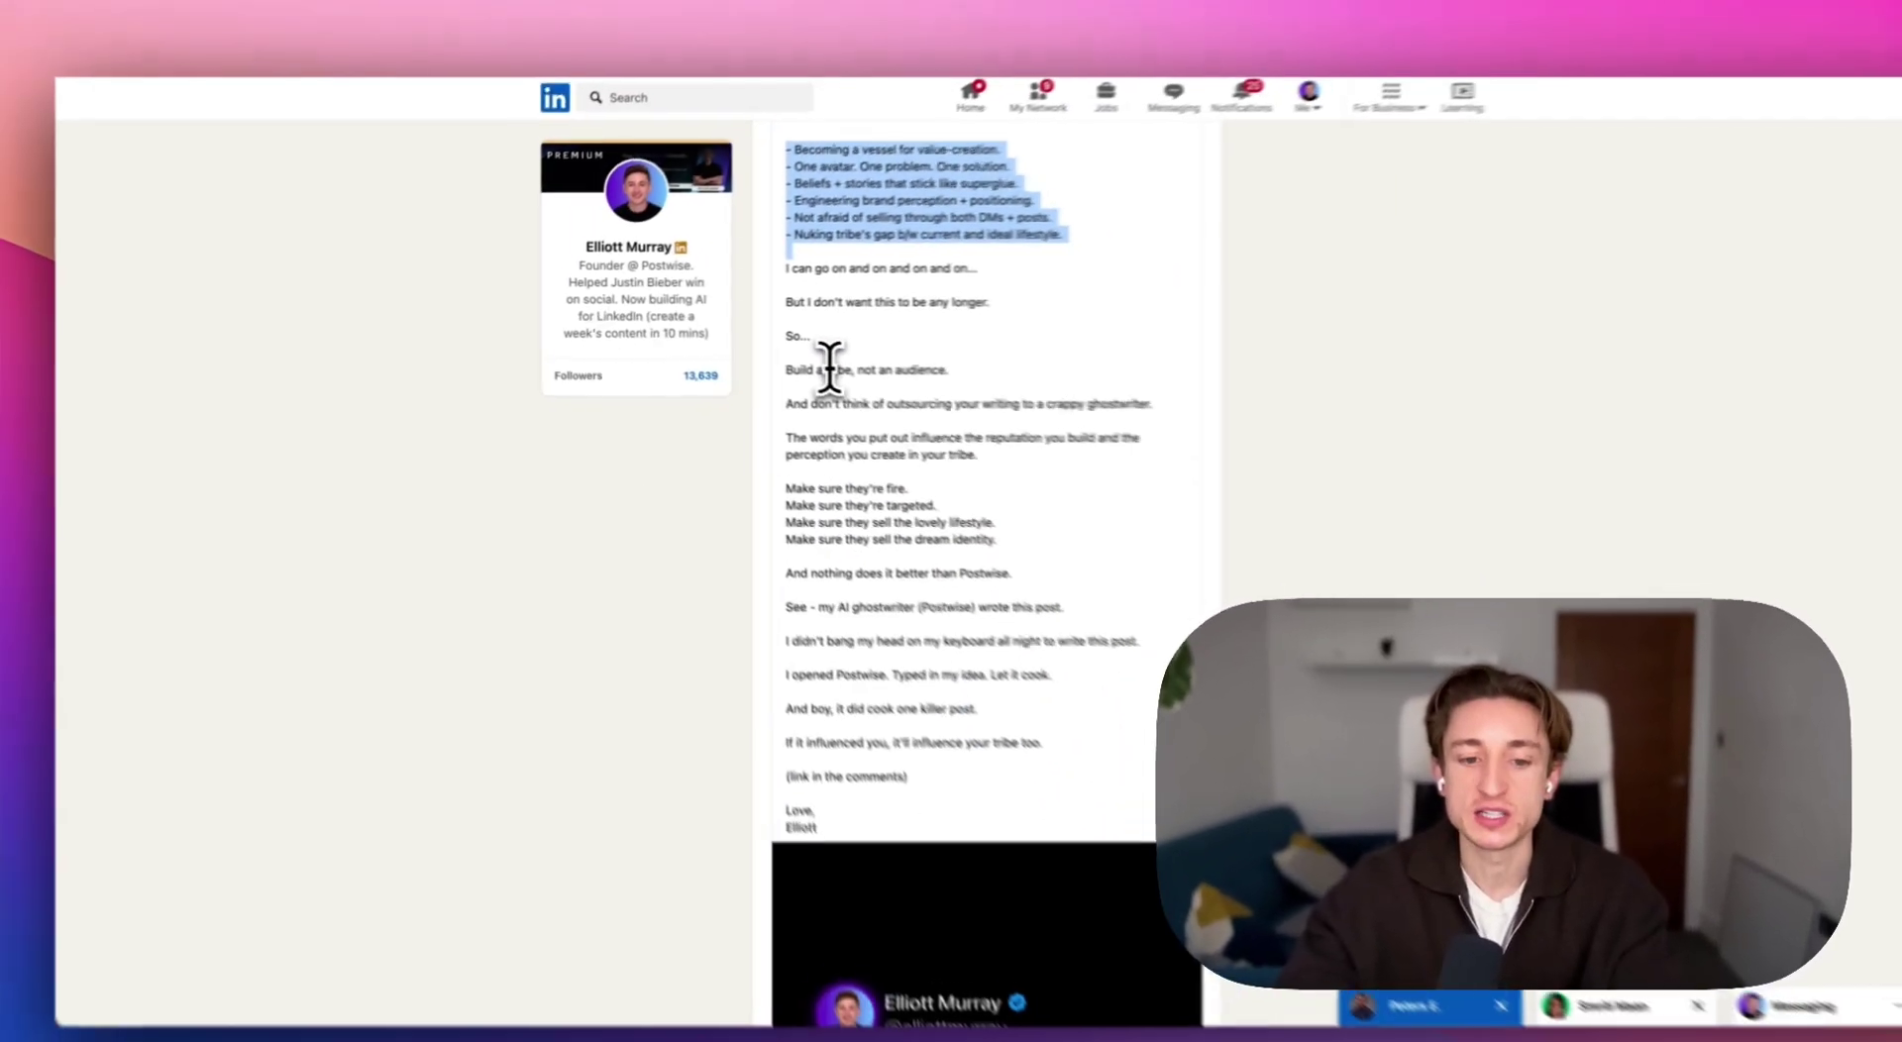
{"action": "scroll", "coordinate": [783, 356], "scroll_direction": "down", "scroll_amount": 3}
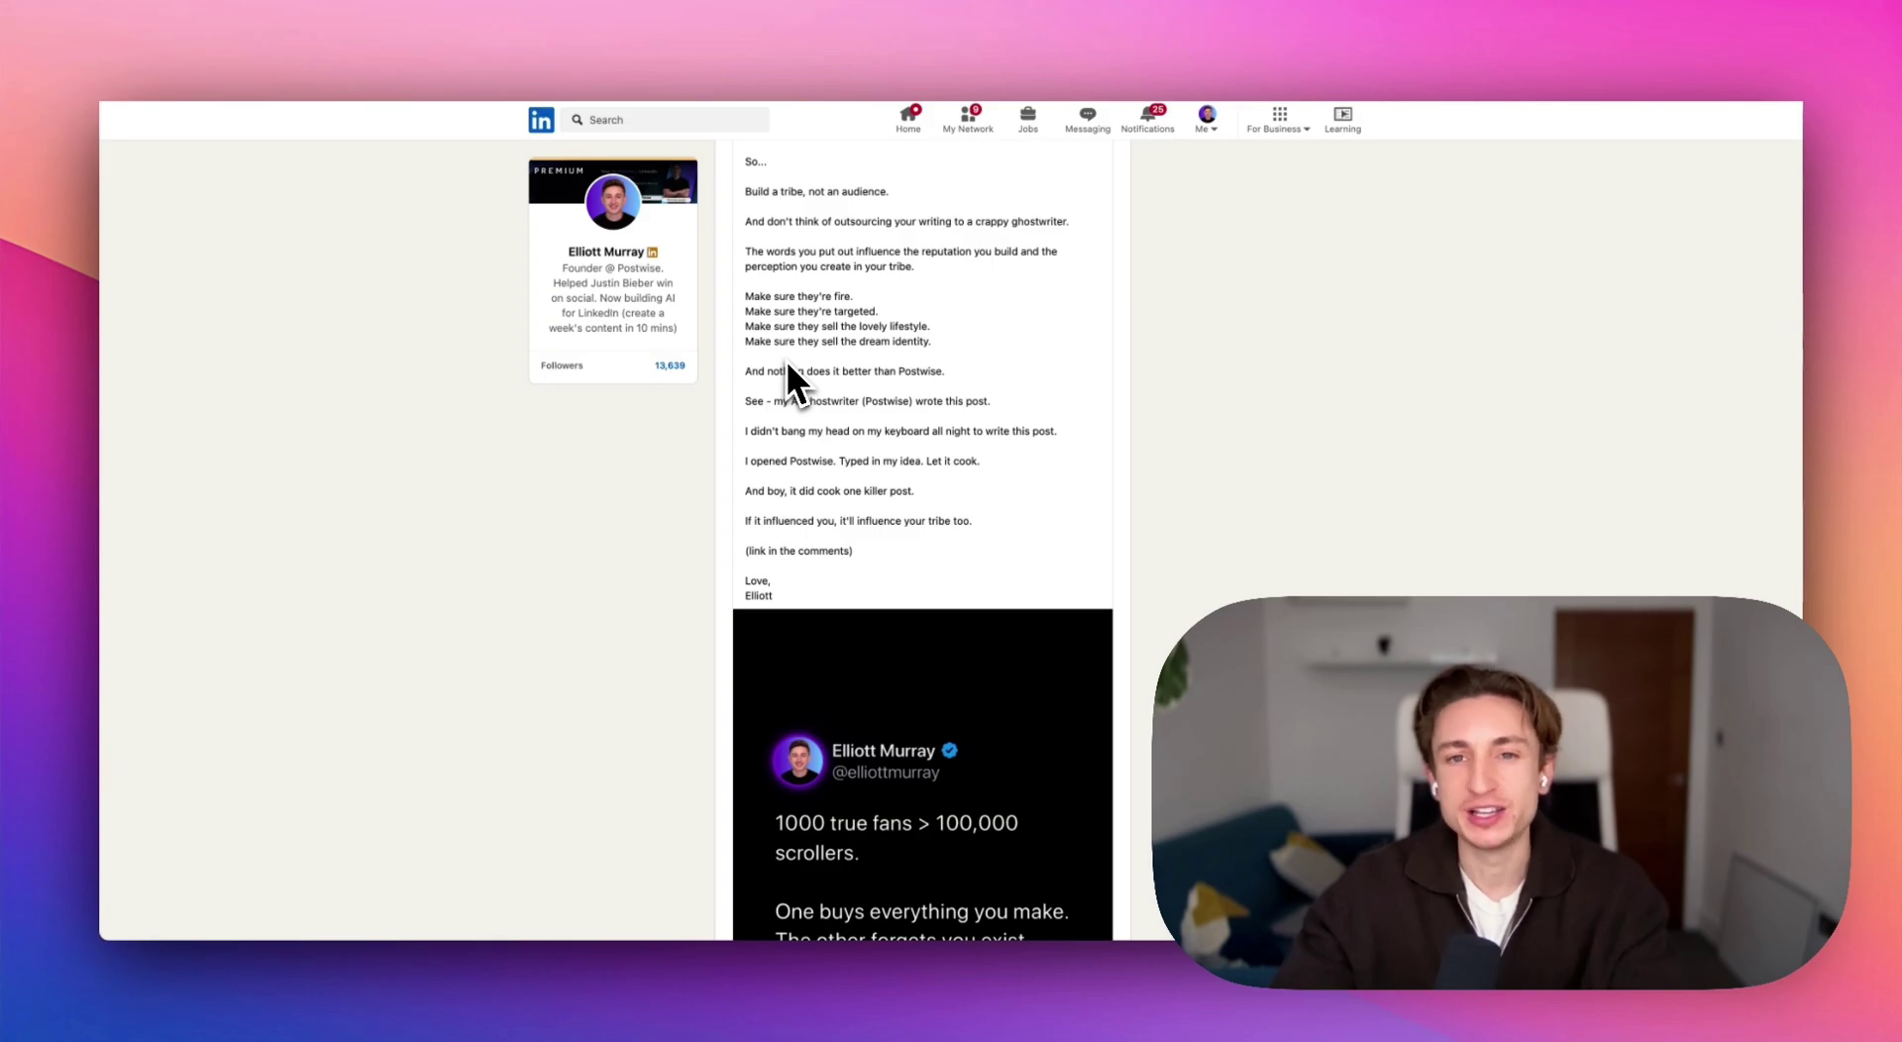
{"action": "scroll", "coordinate": [787, 363], "scroll_direction": "down", "scroll_amount": 1}
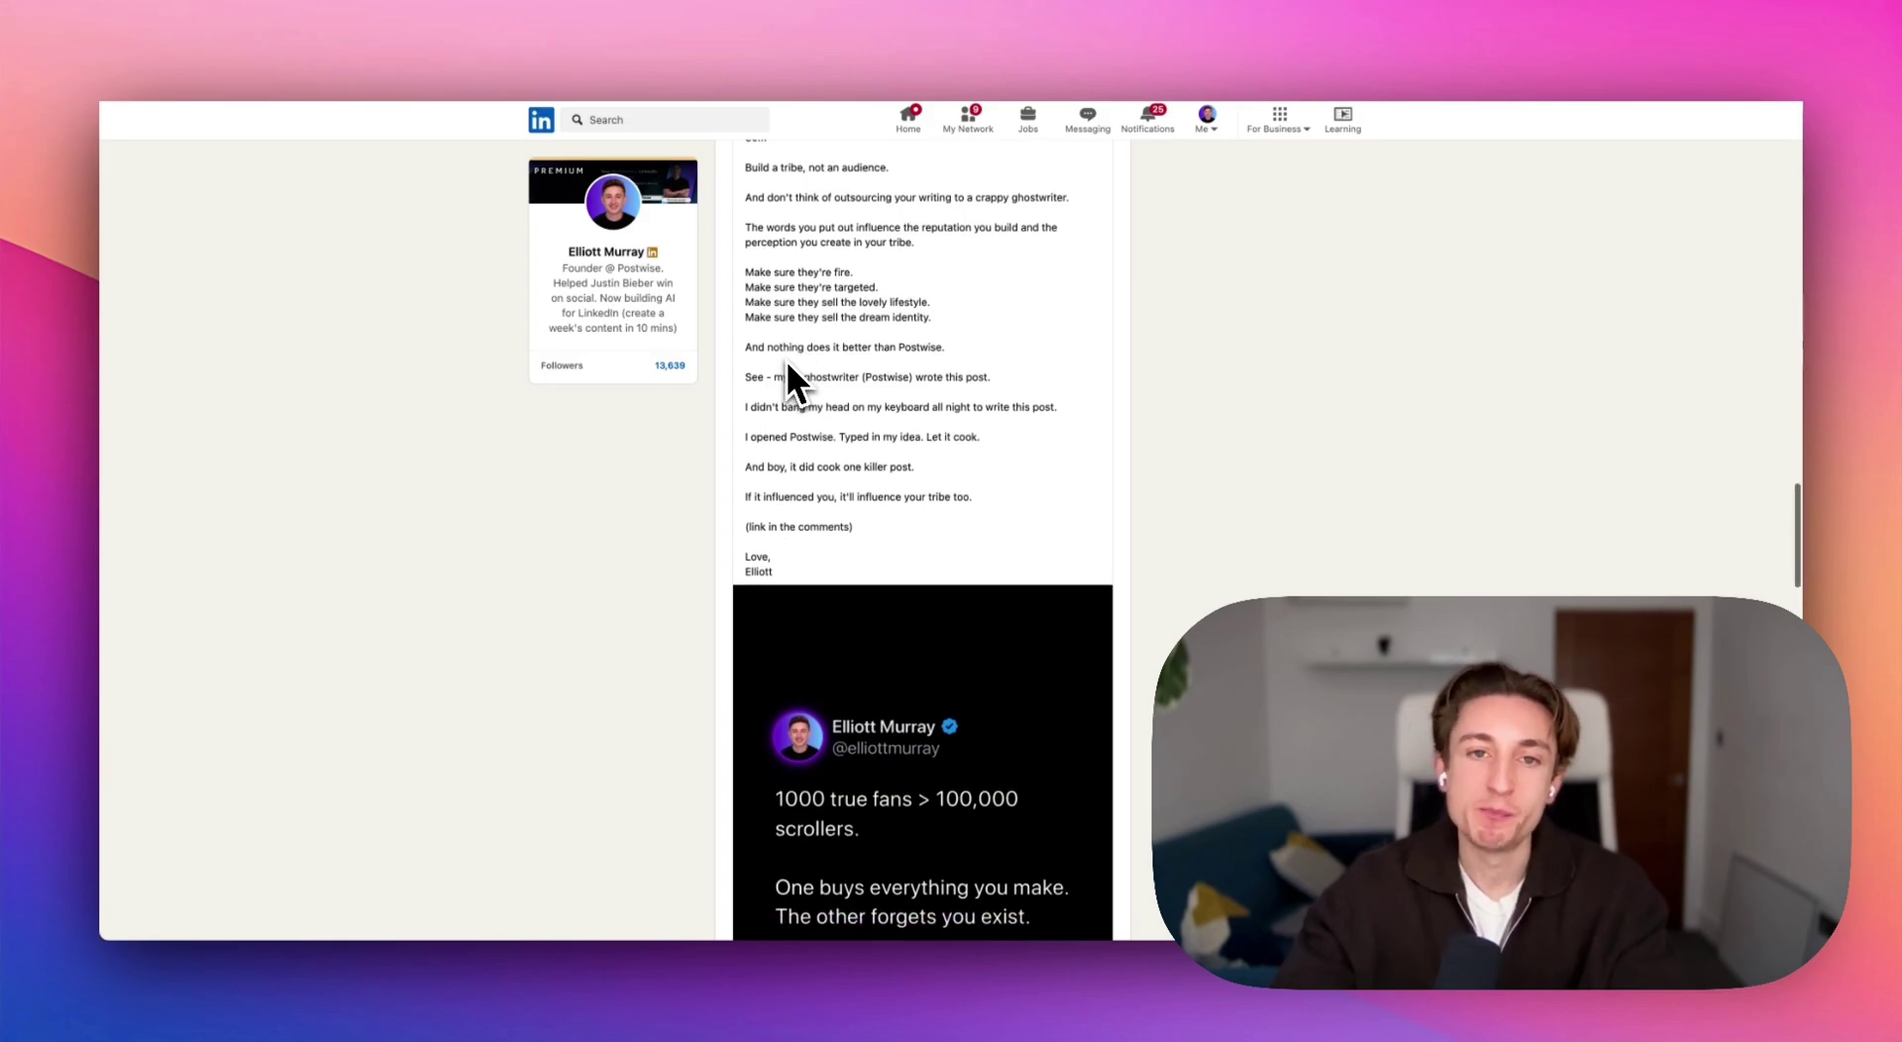
{"action": "scroll", "coordinate": [786, 363], "scroll_direction": "down", "scroll_amount": 5}
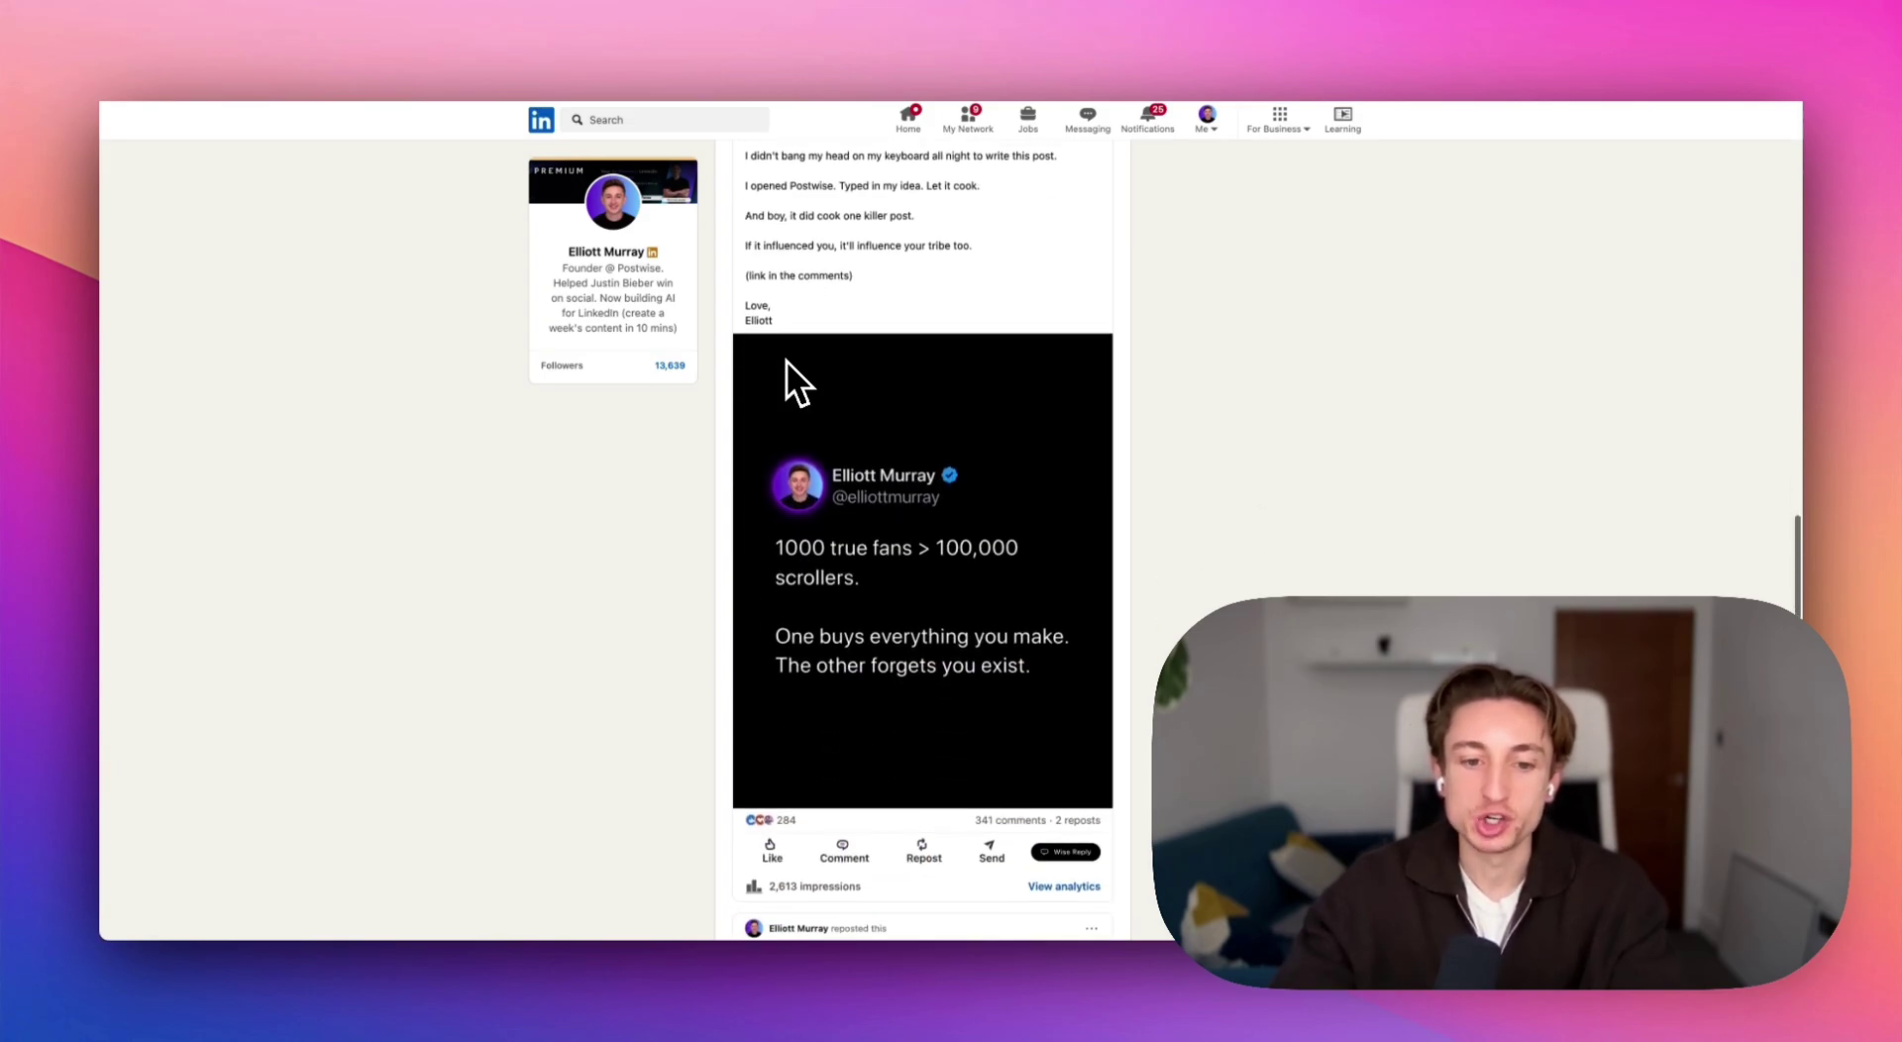
{"action": "scroll", "coordinate": [787, 363], "scroll_direction": "down", "scroll_amount": 5}
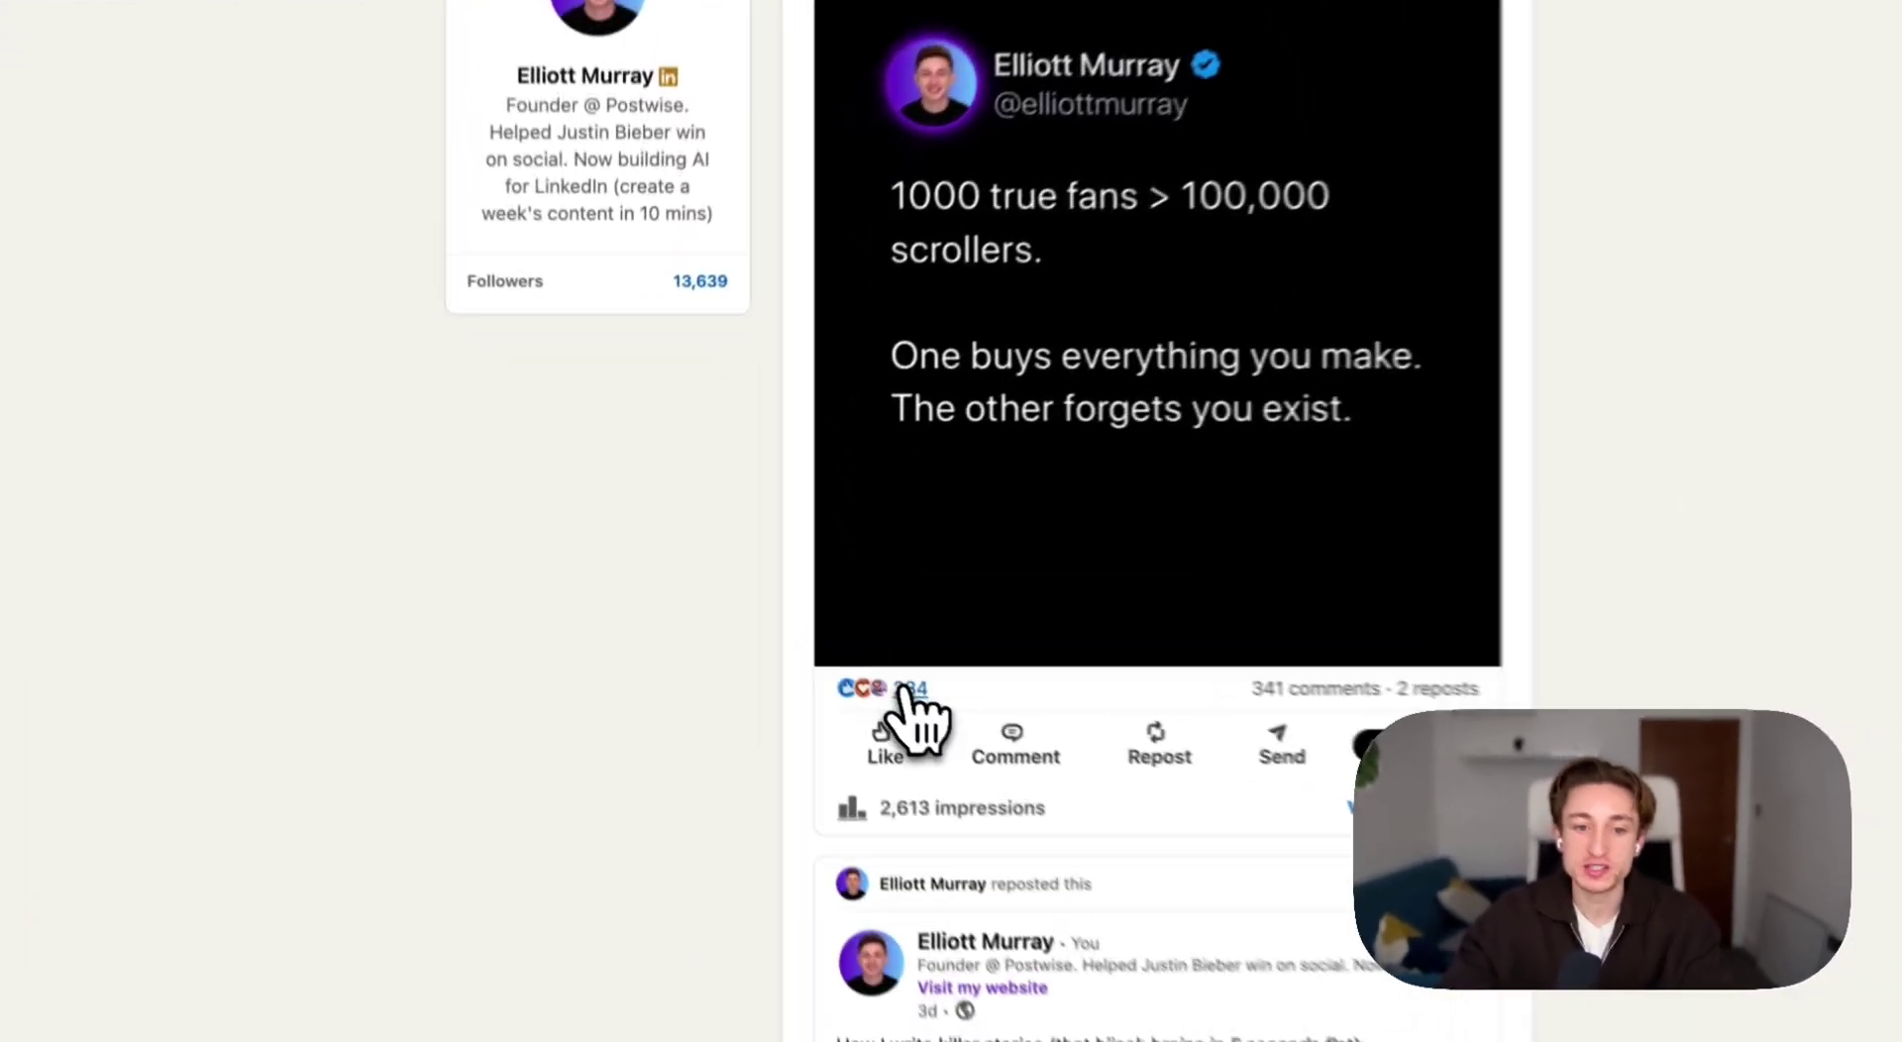
{"action": "left_click", "coordinate": [758, 590]}
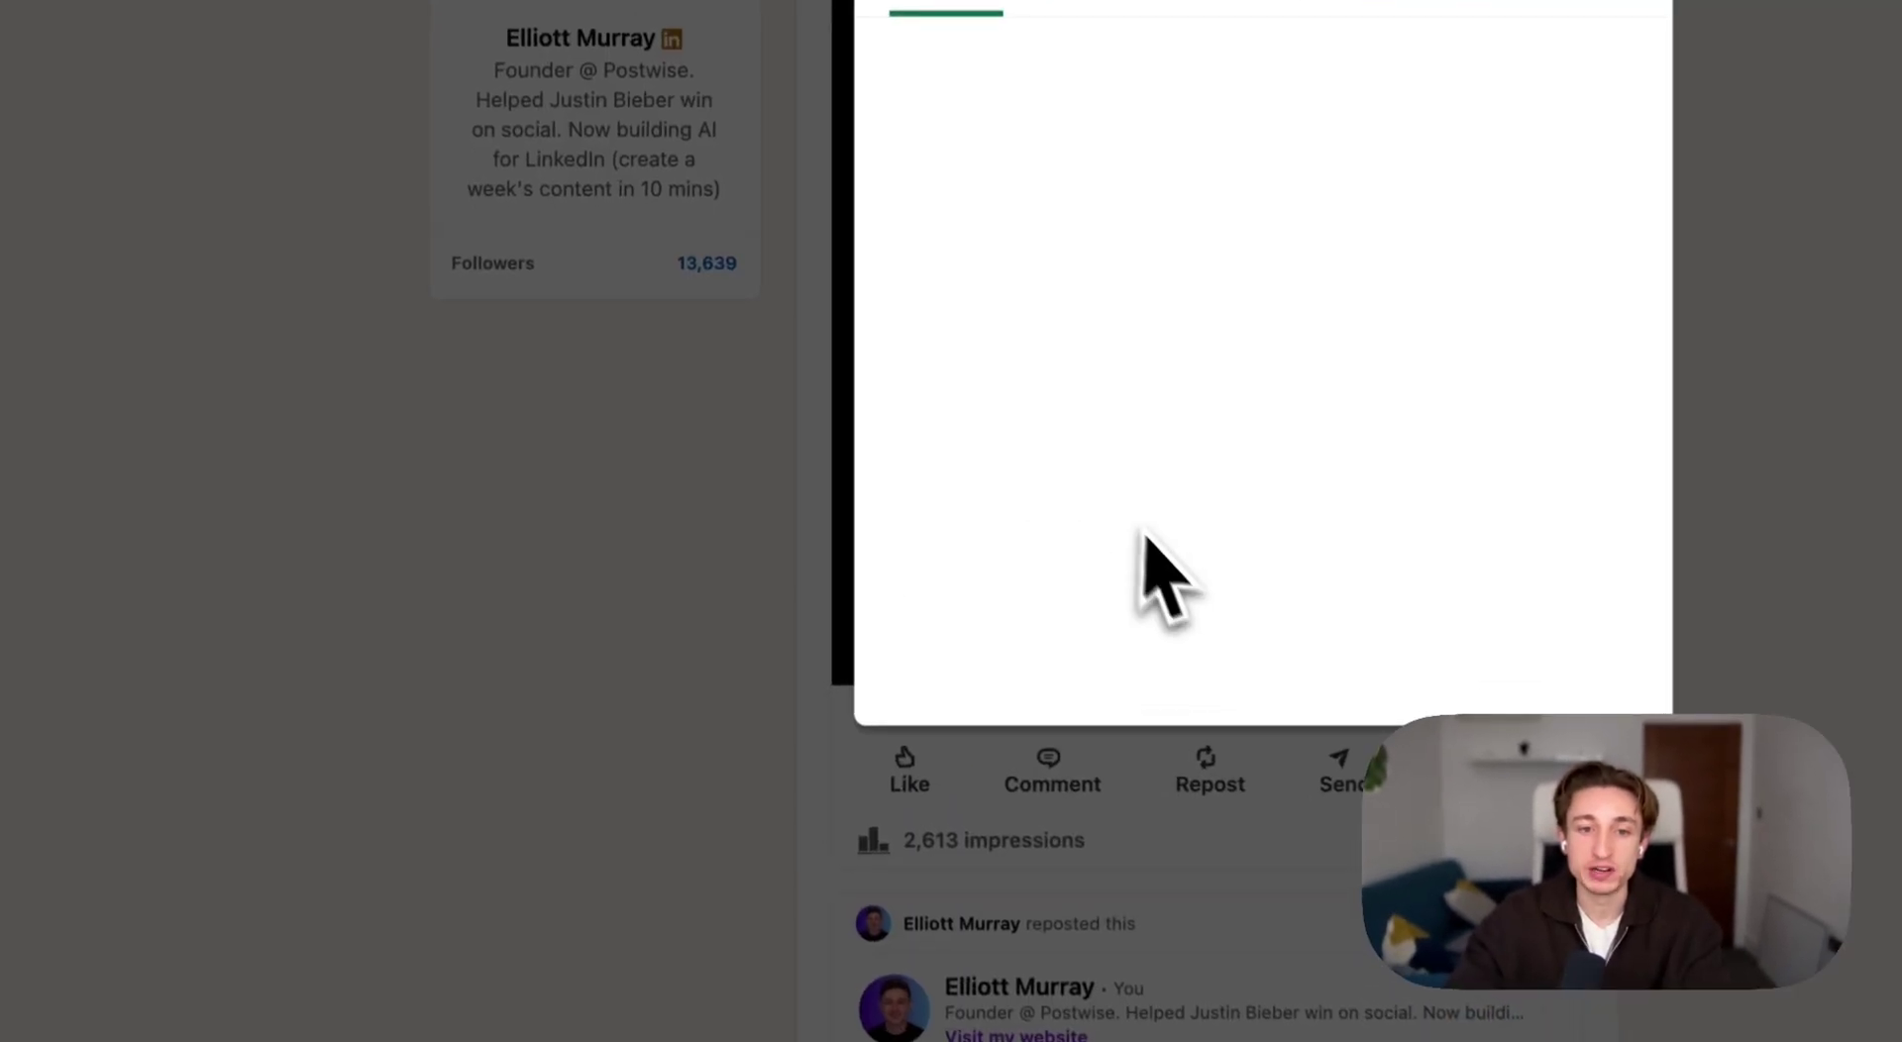
{"action": "left_click", "coordinate": [644, 436]}
{"action": "scroll", "coordinate": [1328, 730], "scroll_direction": "up", "scroll_amount": 5}
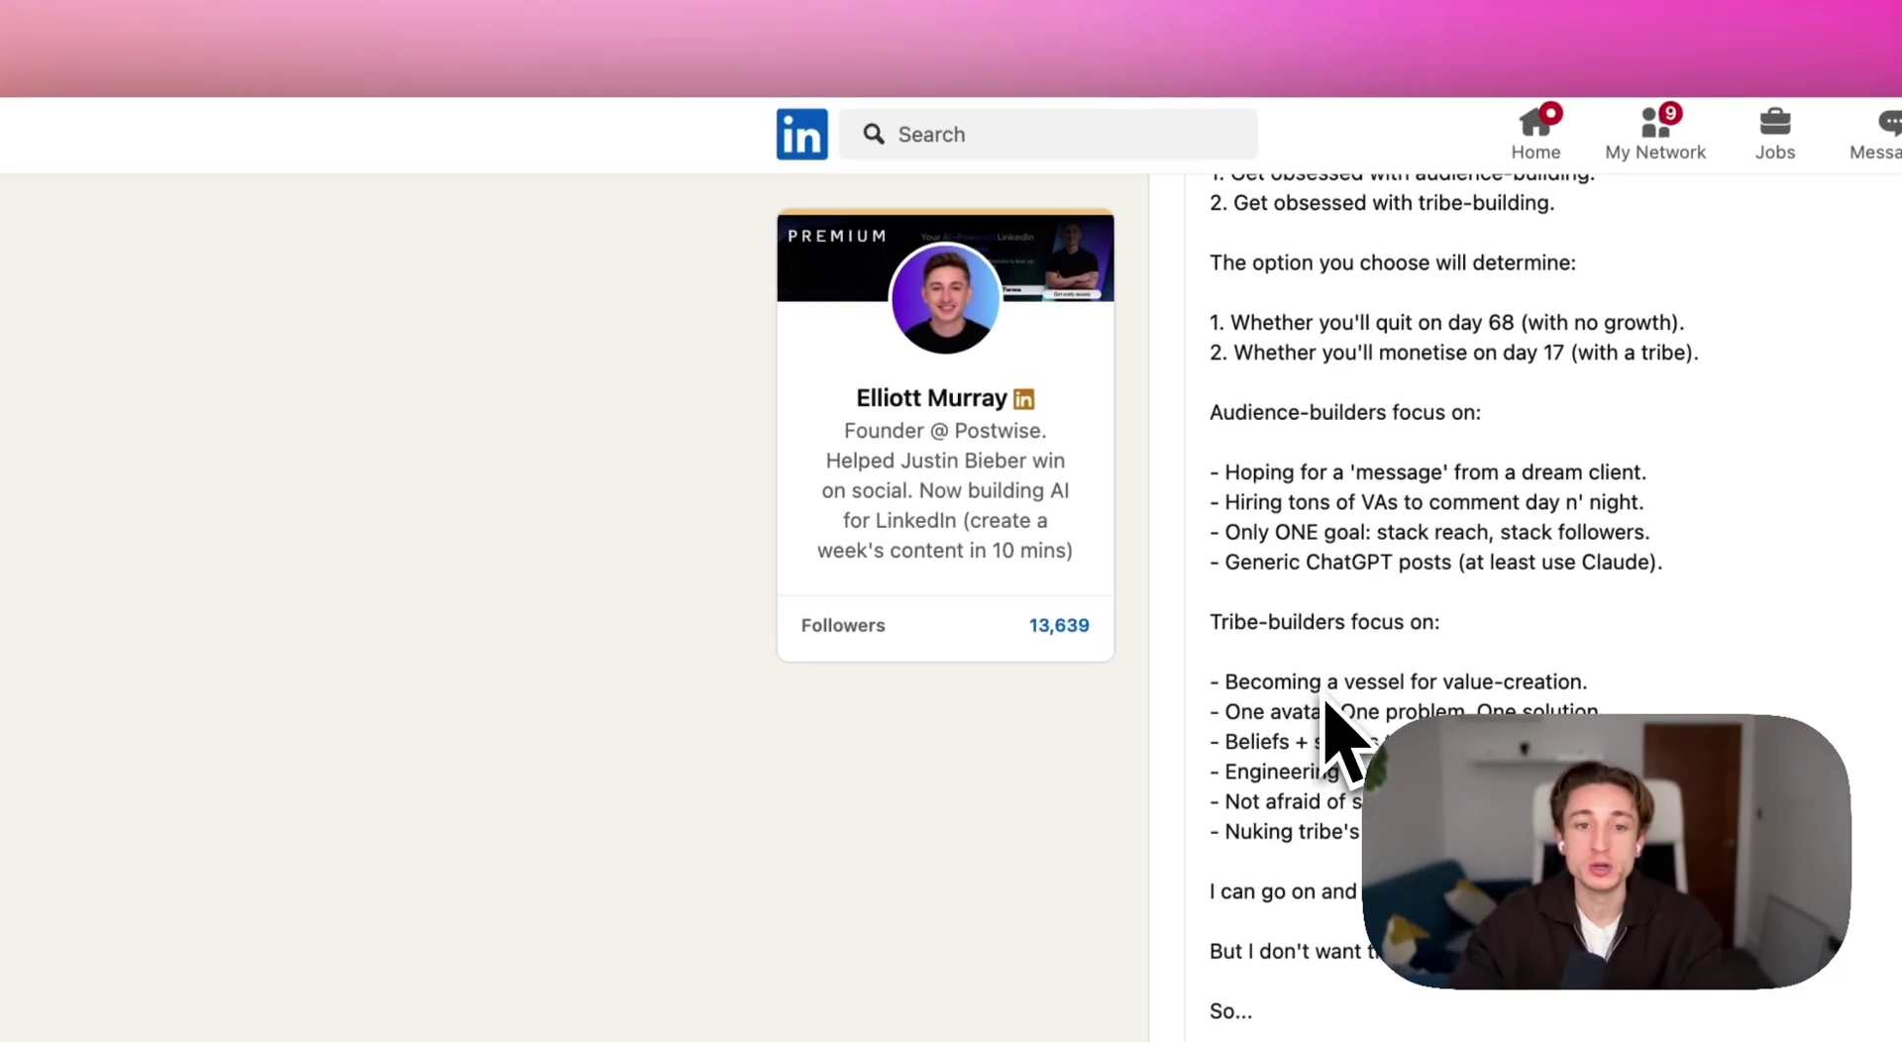
{"action": "scroll", "coordinate": [1328, 730], "scroll_direction": "up", "scroll_amount": 2}
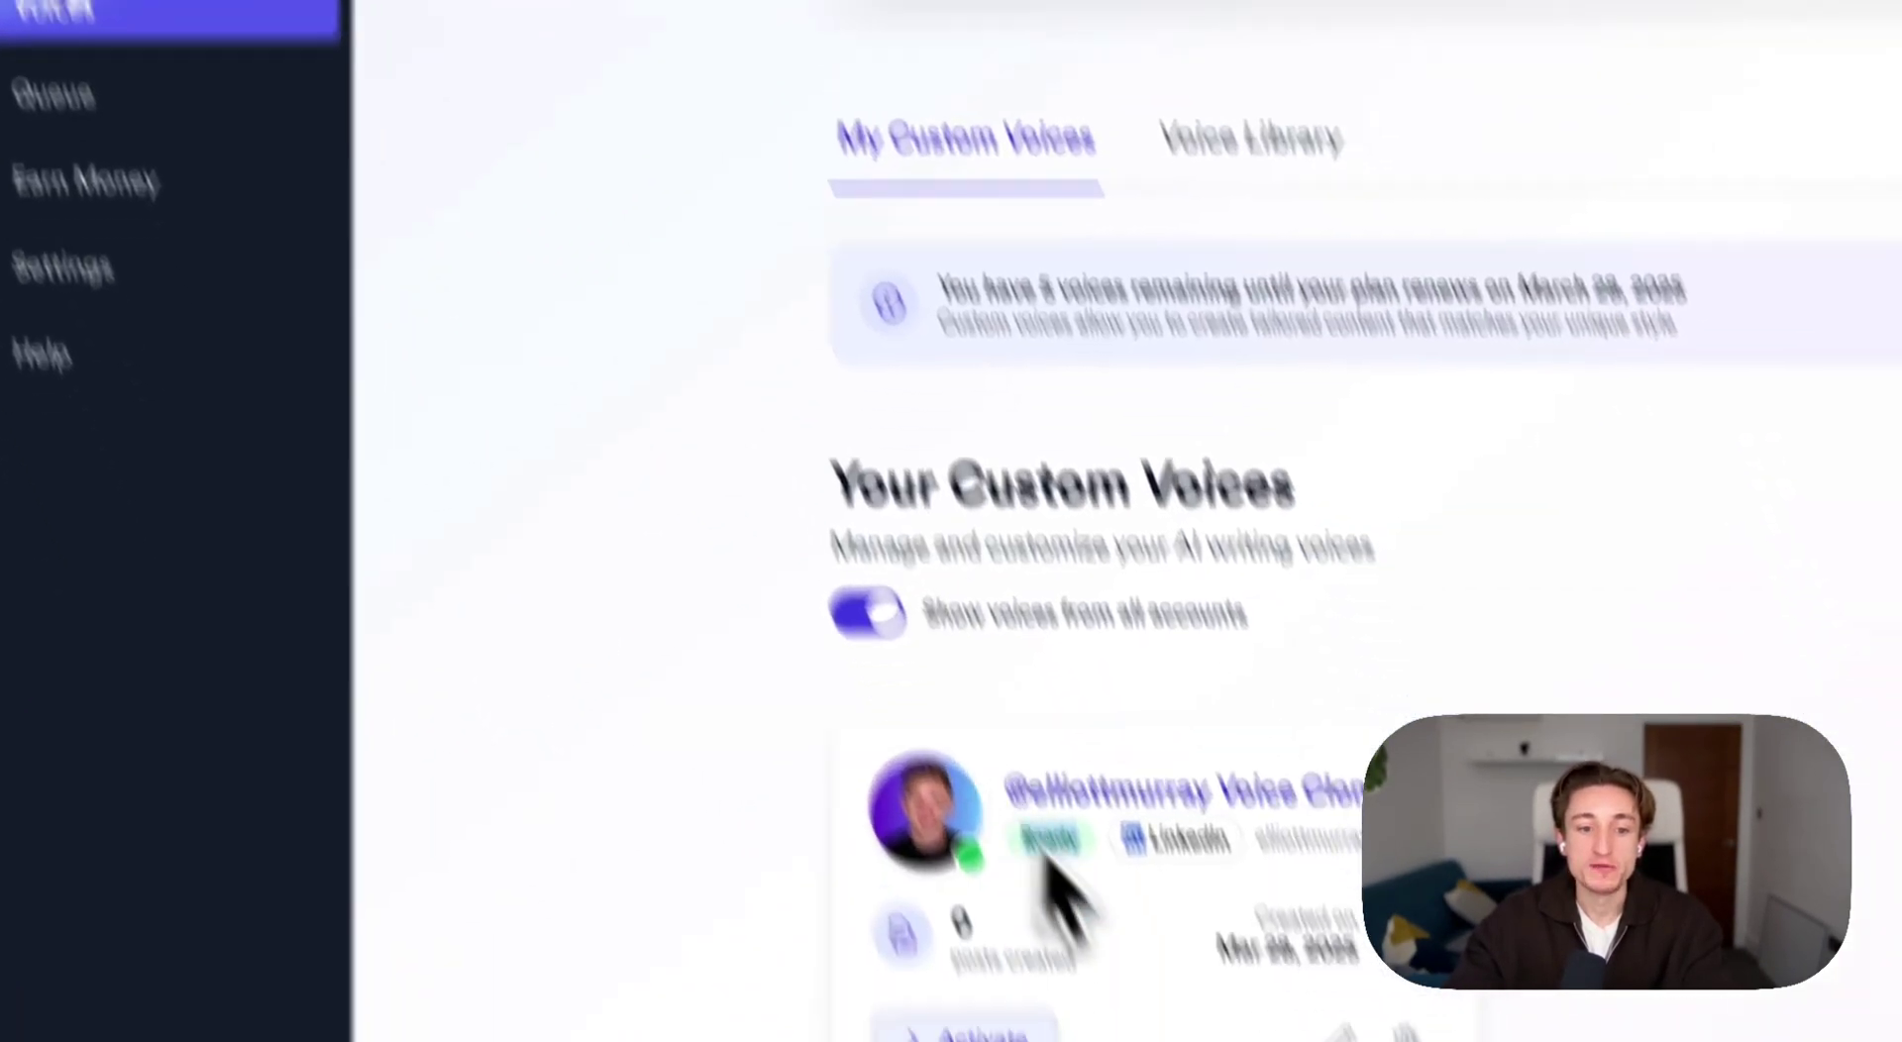
{"action": "left_click", "coordinate": [934, 820]}
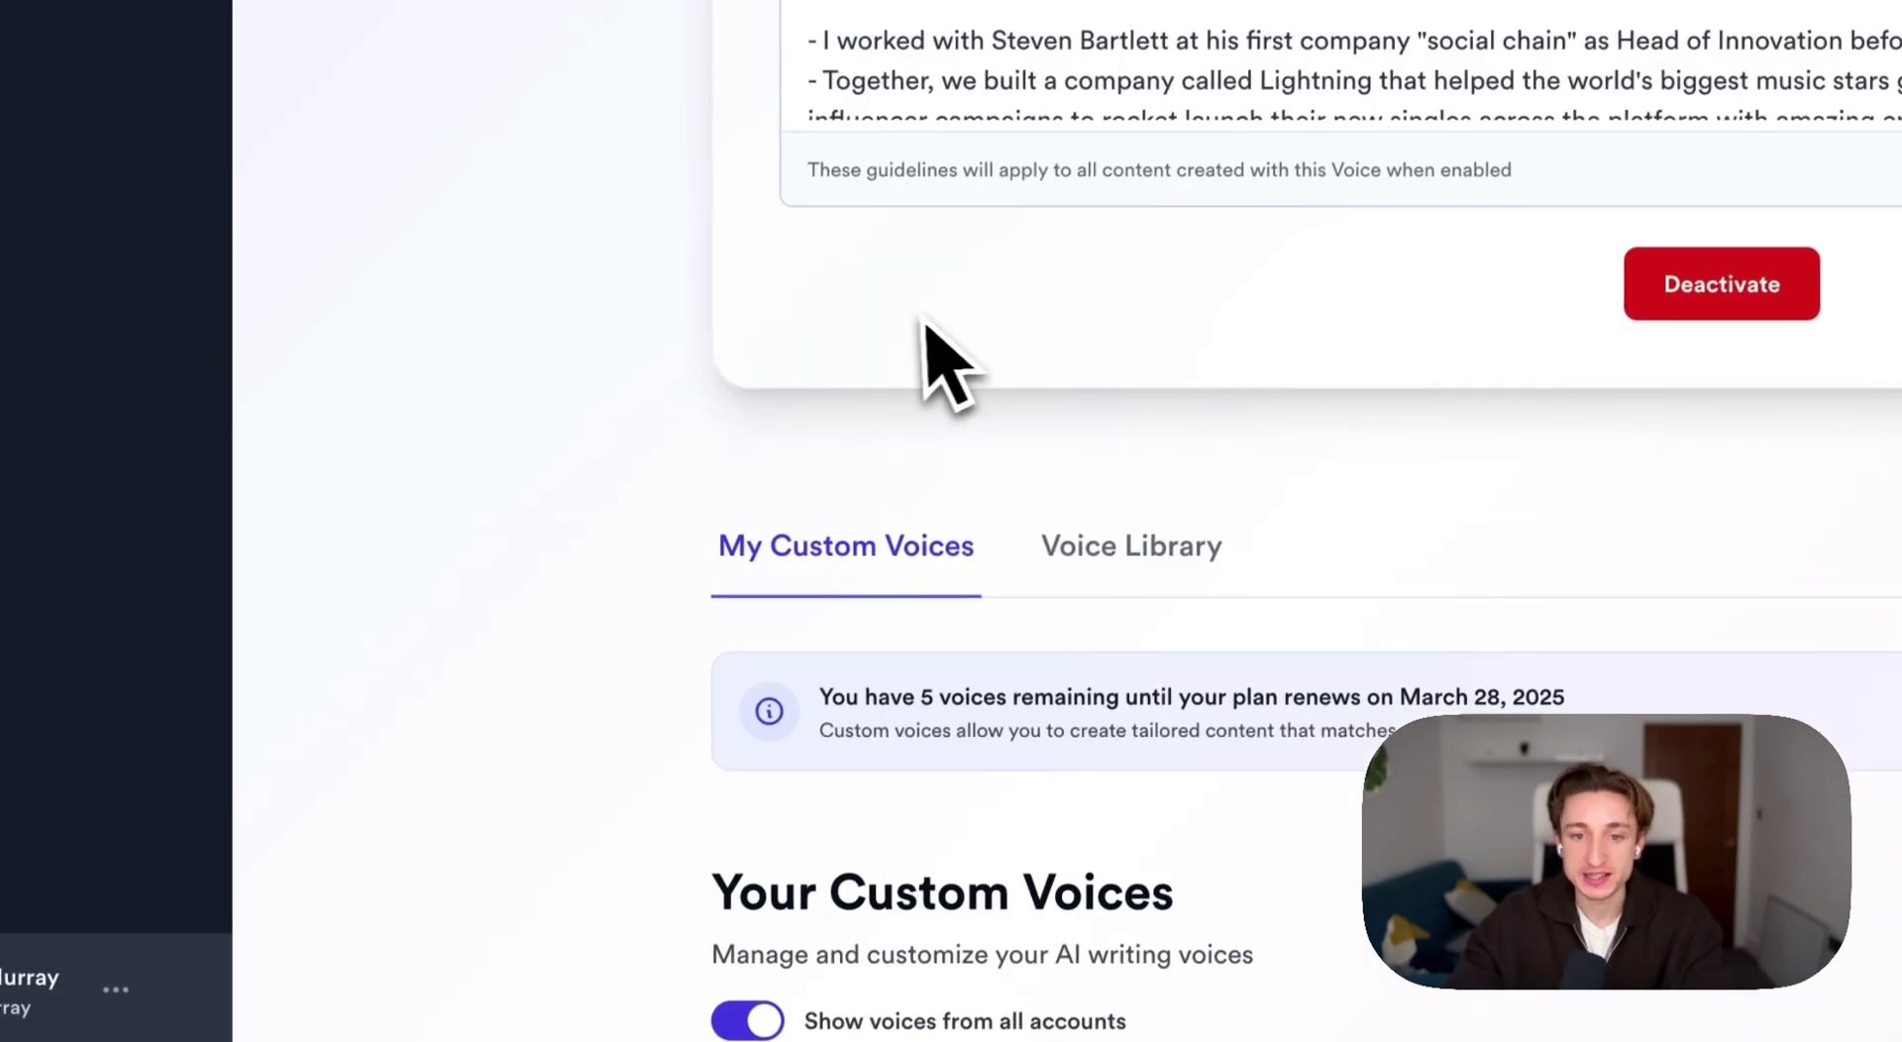
{"action": "scroll", "coordinate": [938, 347], "scroll_direction": "up", "scroll_amount": 3}
{"action": "scroll", "coordinate": [911, 307], "scroll_direction": "up", "scroll_amount": 2}
{"action": "double_click", "coordinate": [900, 266]}
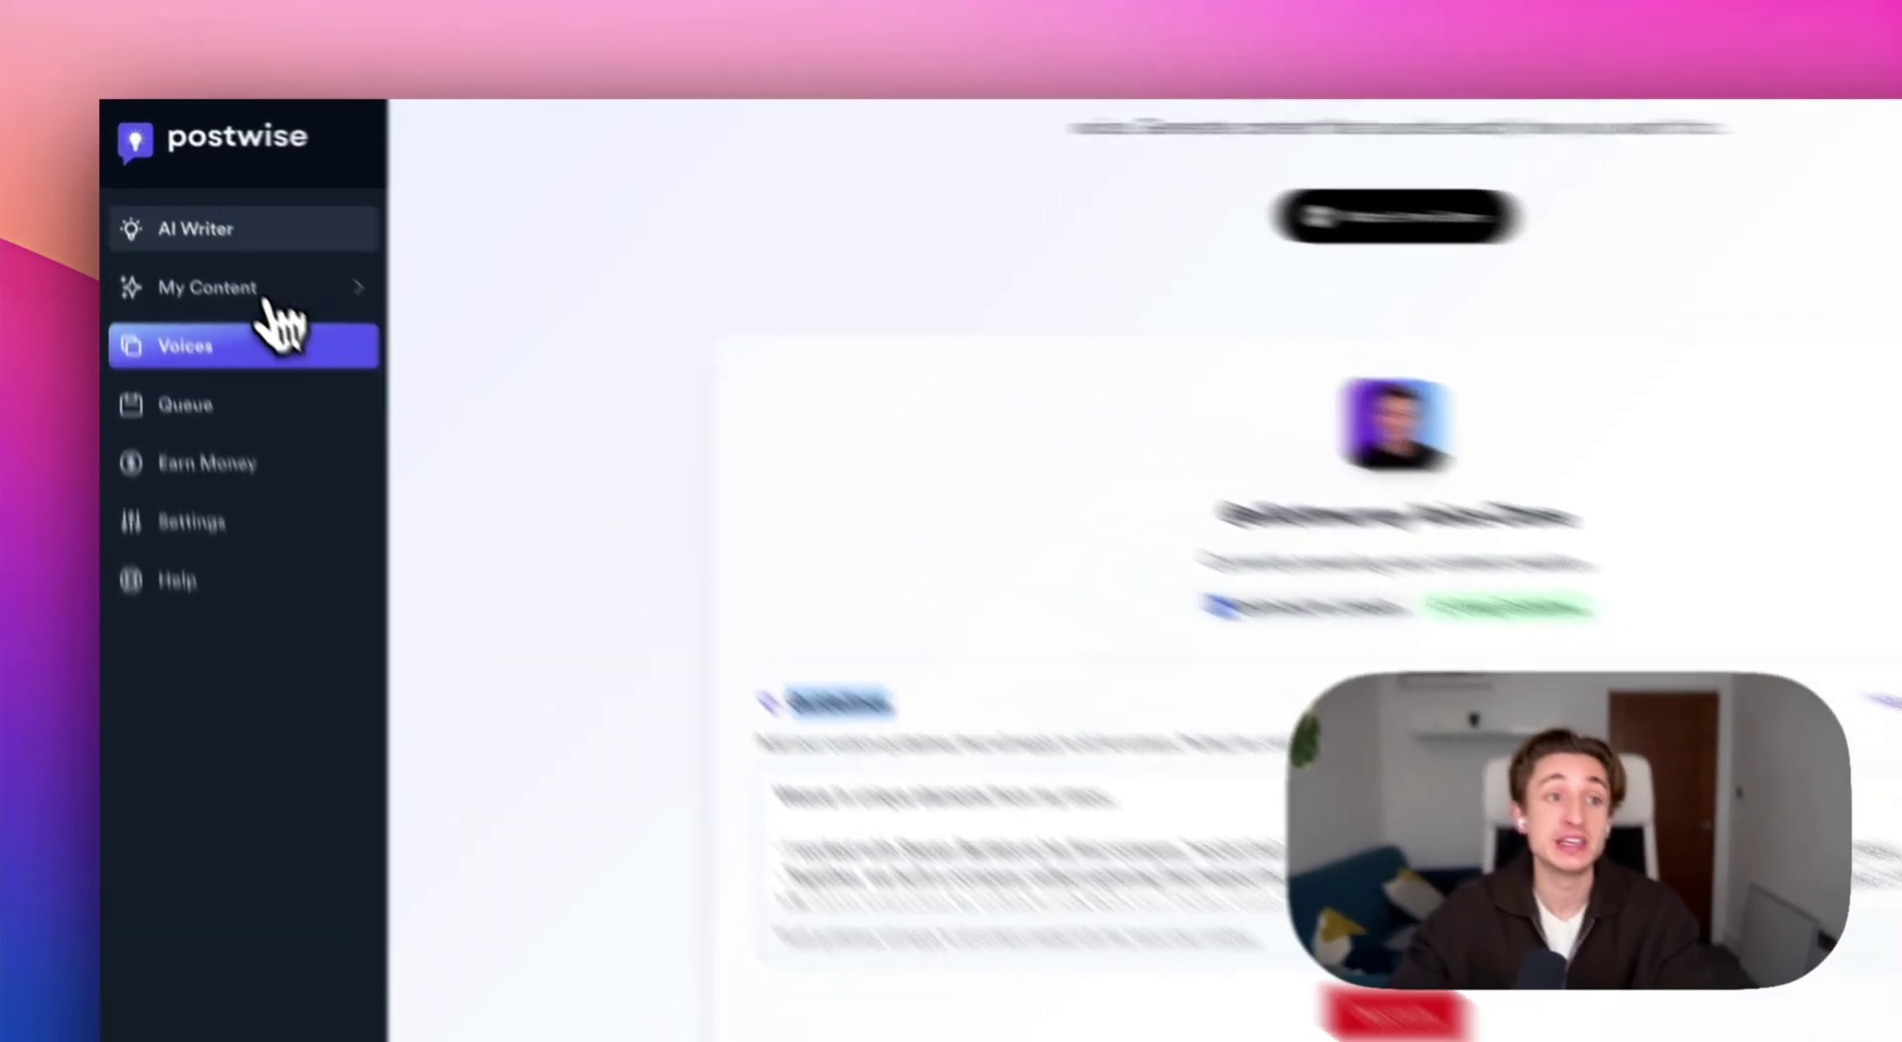
In AI Writer, pick the 'following your heart in decision making' suggestion and highlight the first guideline
{"action": "left_click", "coordinate": [331, 297]}
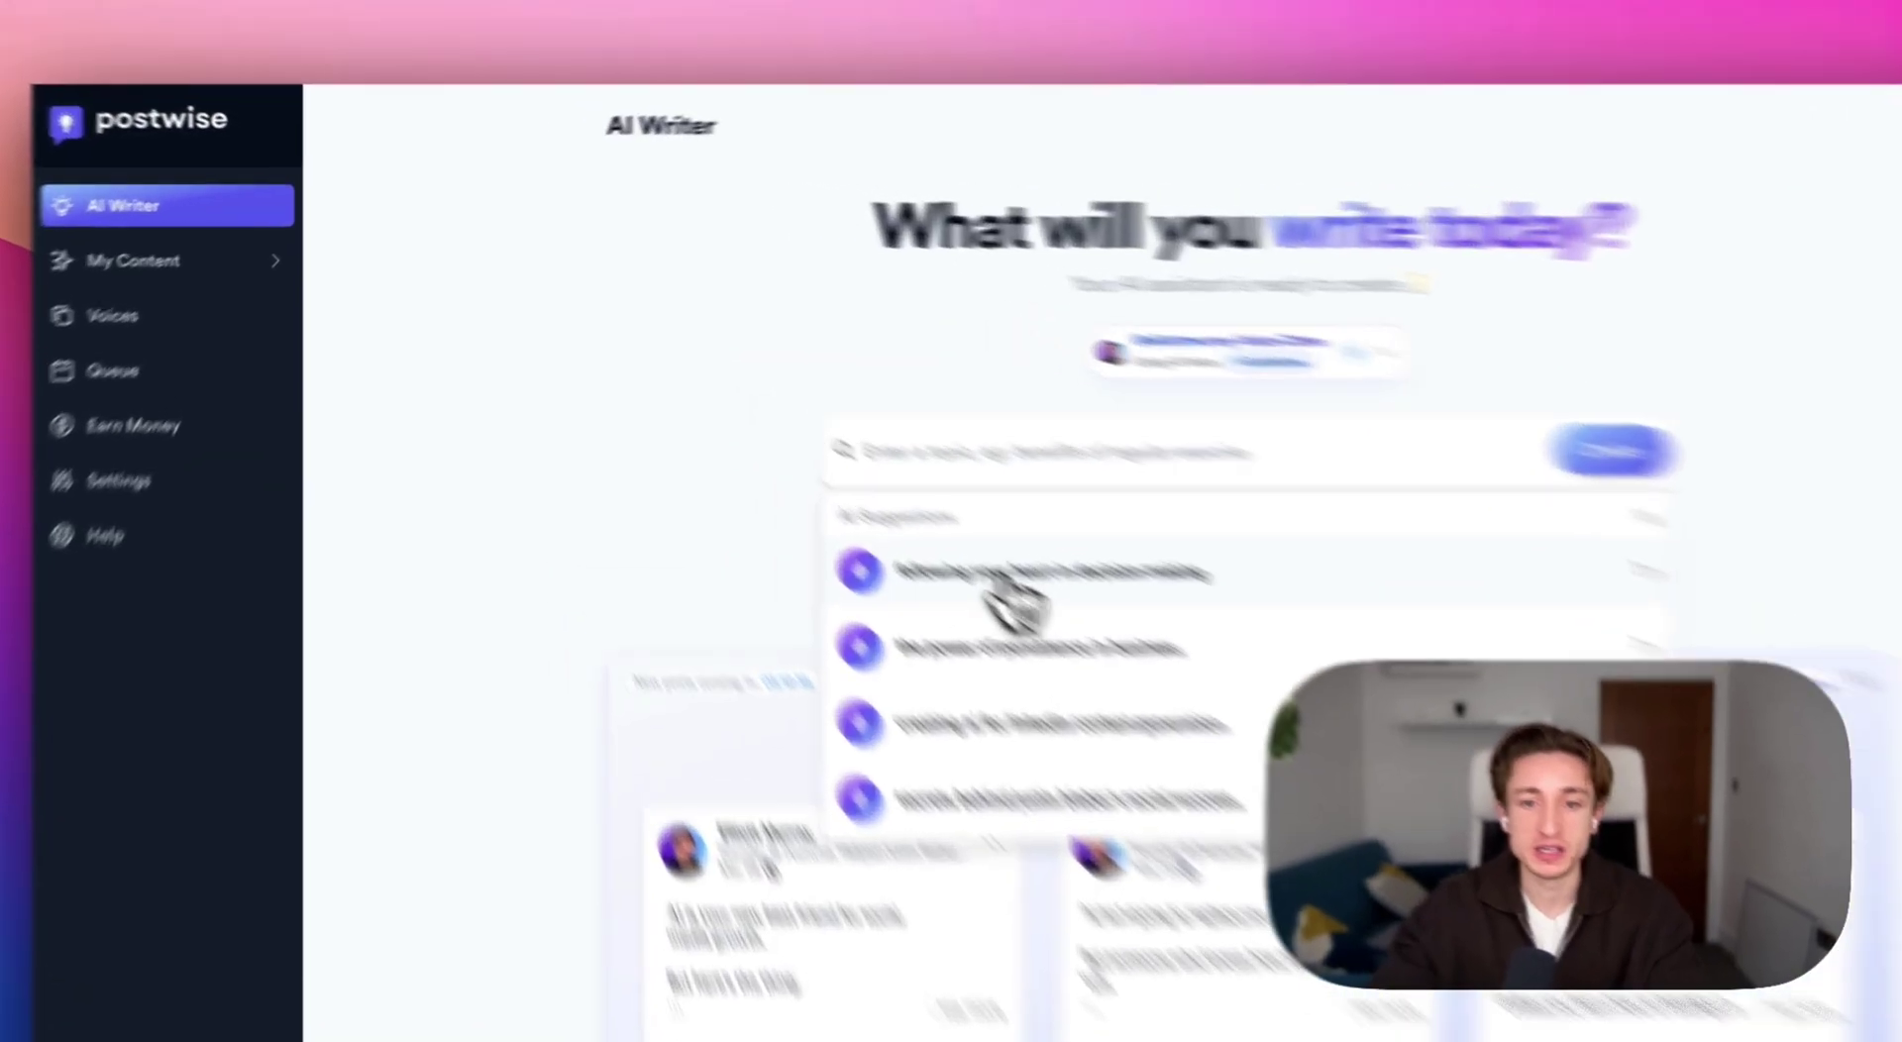
{"action": "left_click", "coordinate": [889, 486]}
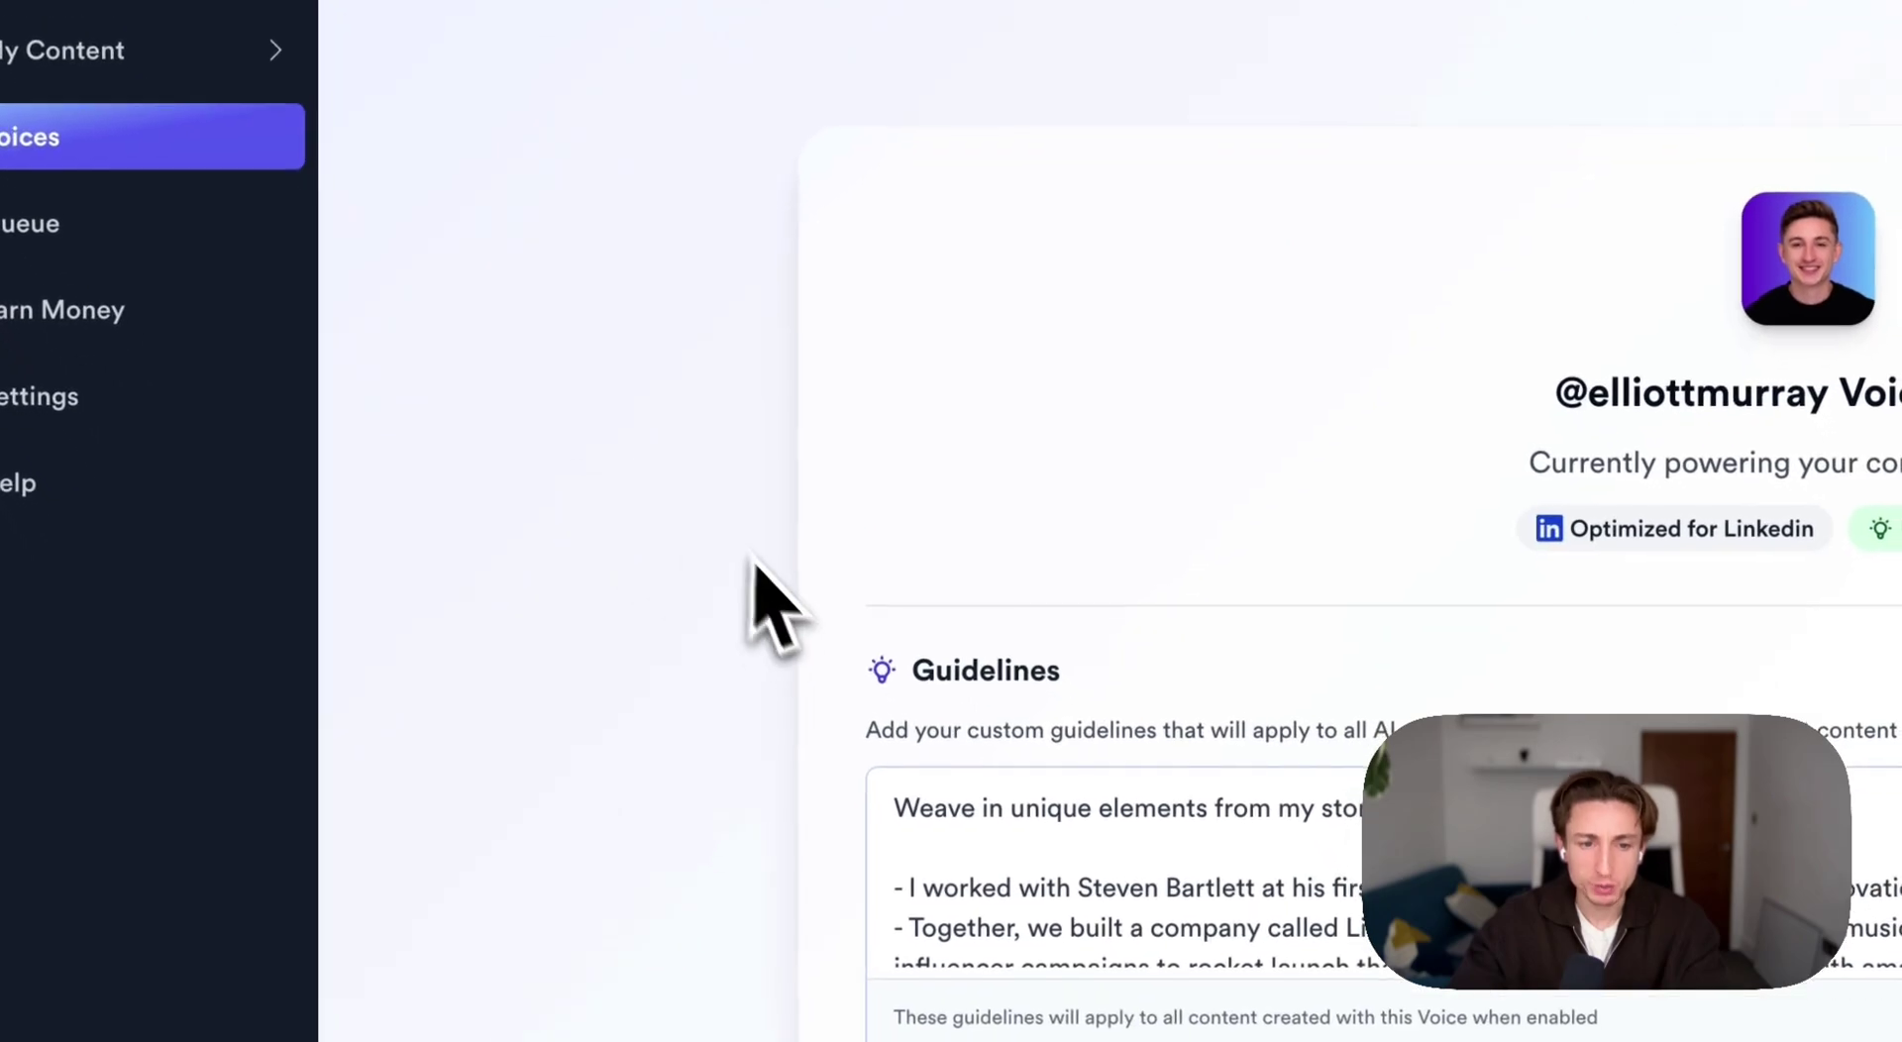
{"action": "triple_click", "coordinate": [986, 857]}
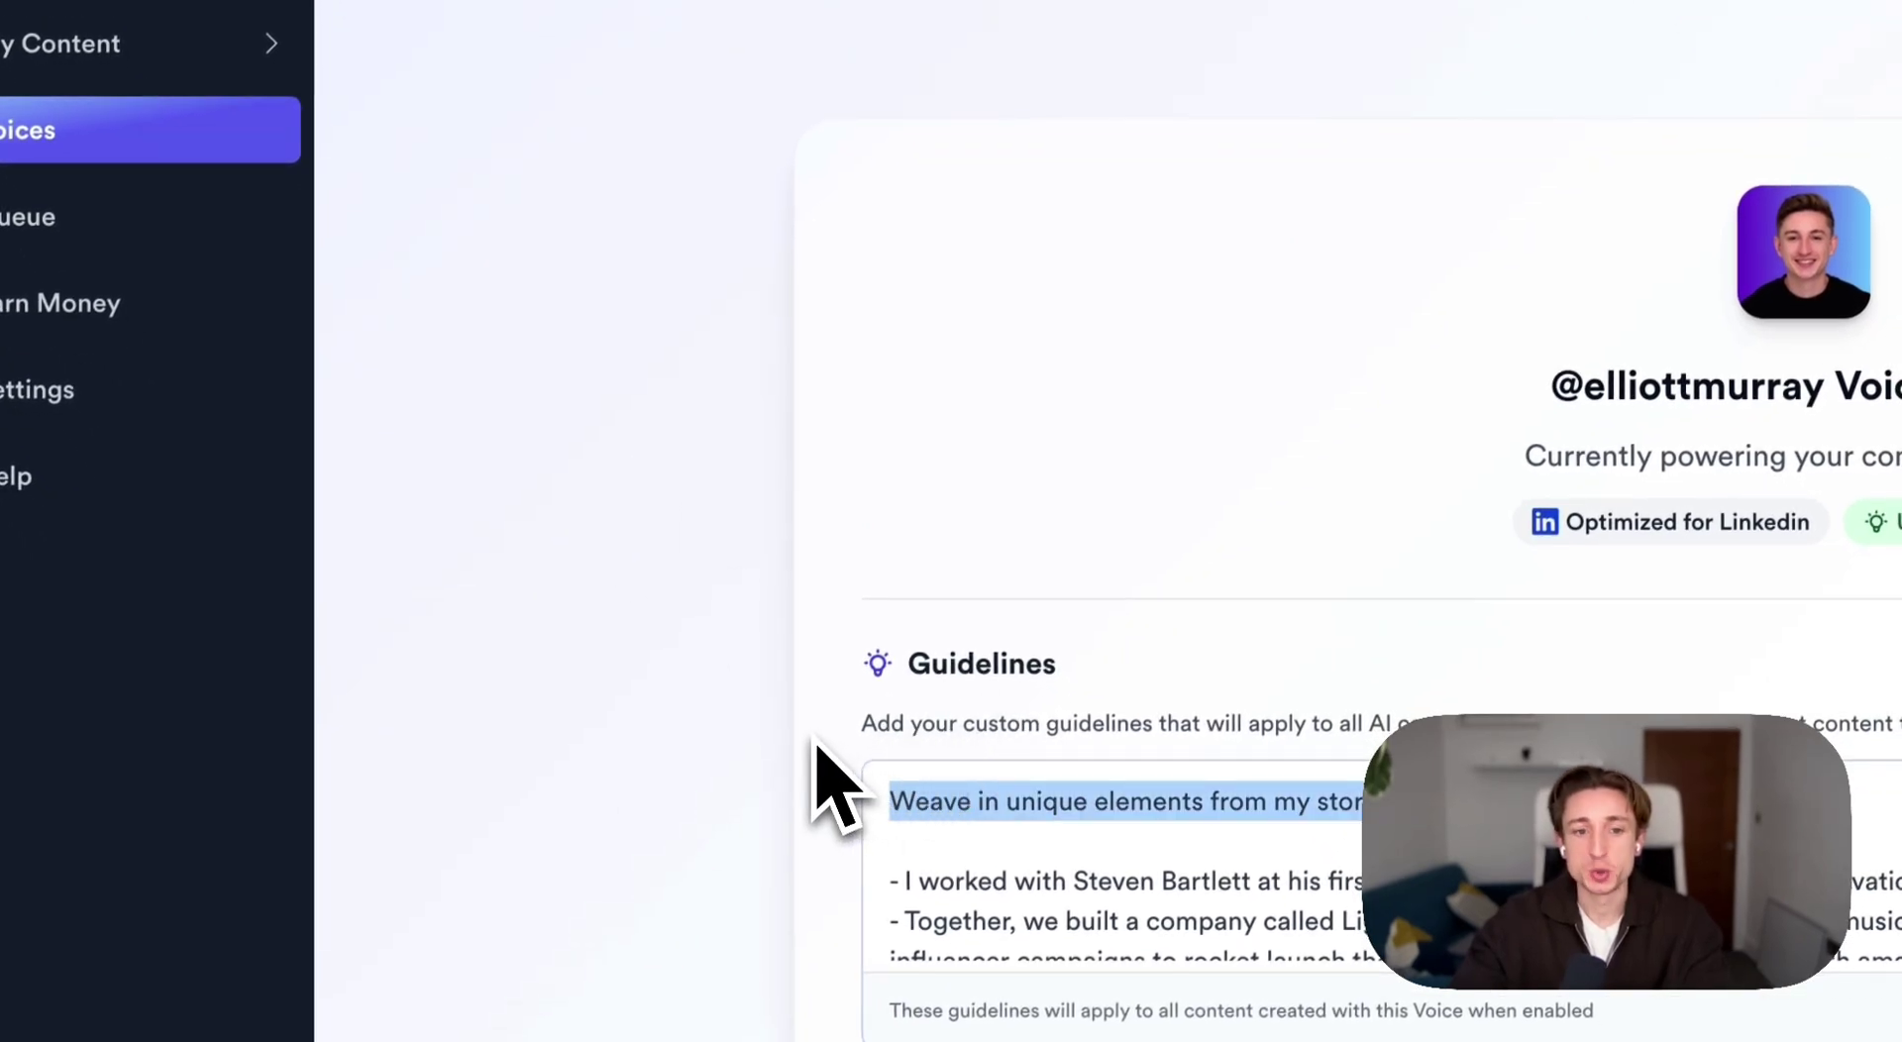
{"action": "left_click", "coordinate": [860, 787]}
{"action": "left_click_drag", "start_coordinate": [913, 801], "coordinate": [1347, 802]}
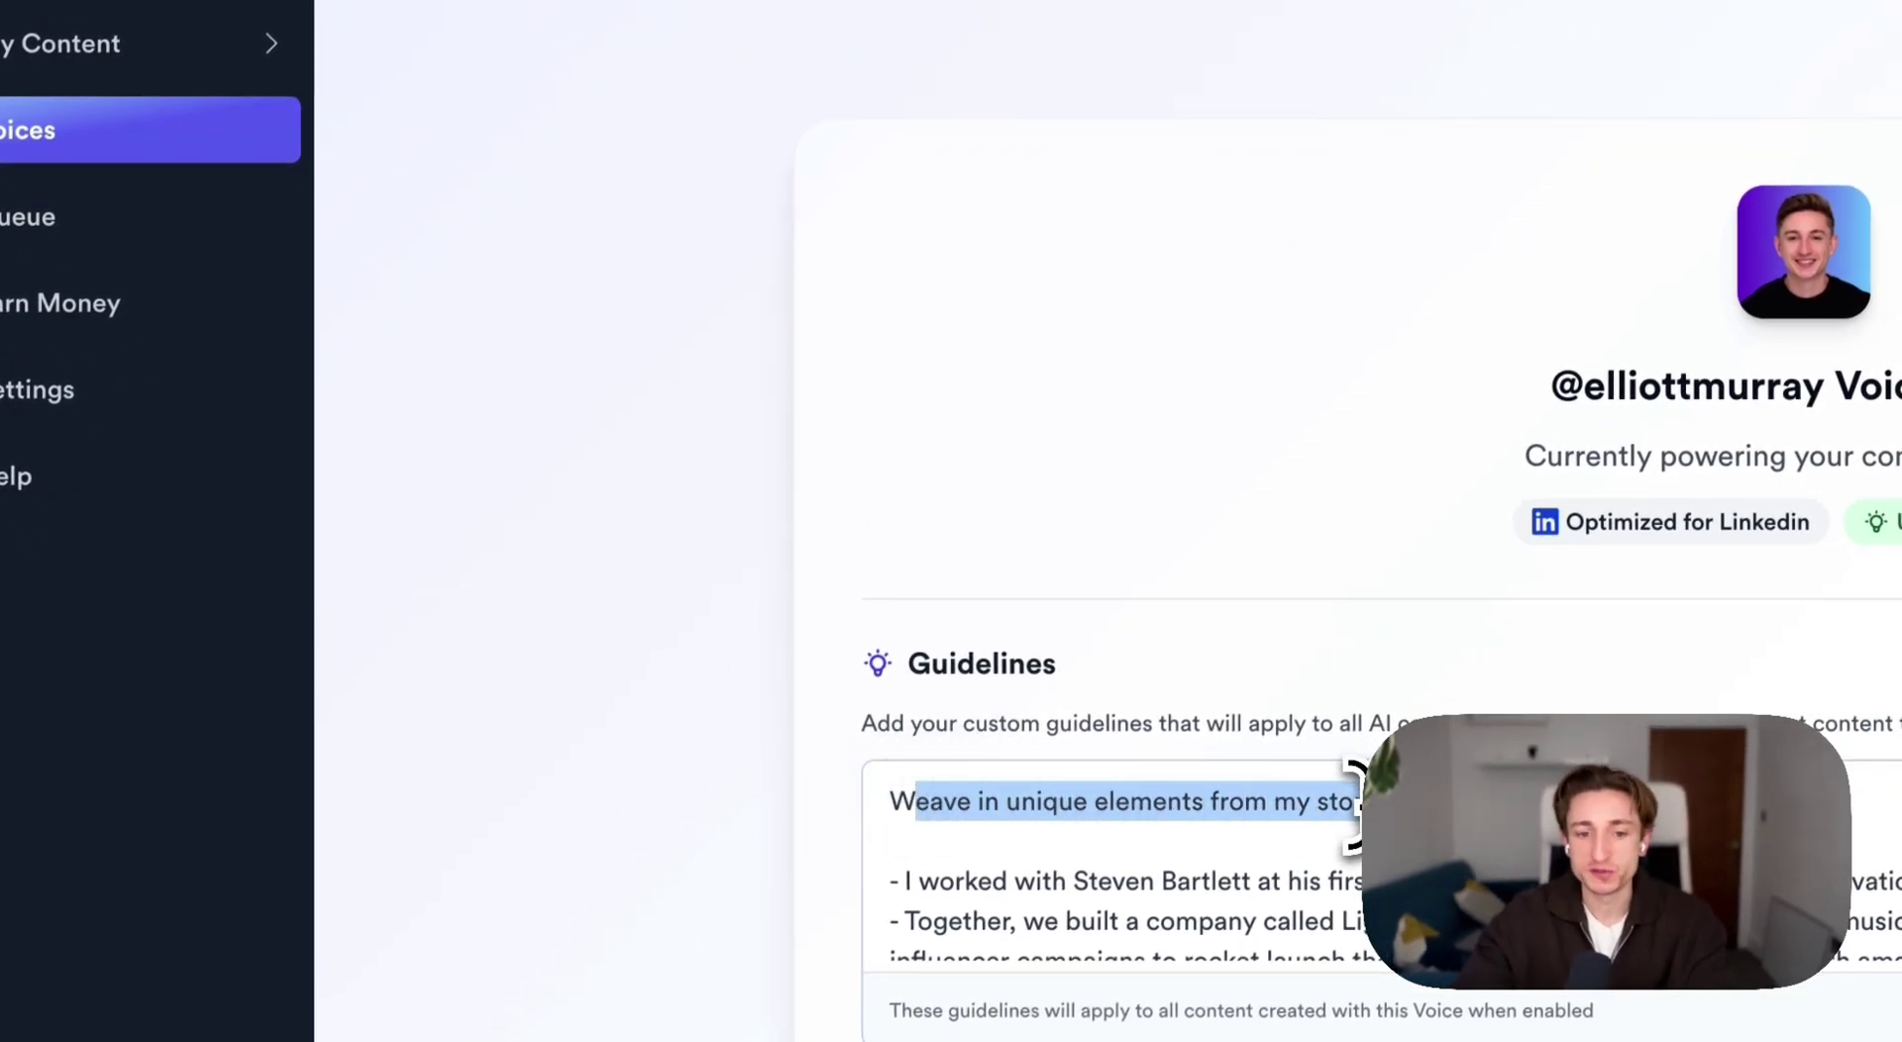
{"action": "key", "text": "BackSpace"}
Highlight the guideline story points, including quitting to build an agency
{"action": "left_click_drag", "start_coordinate": [535, 506], "coordinate": [750, 506]}
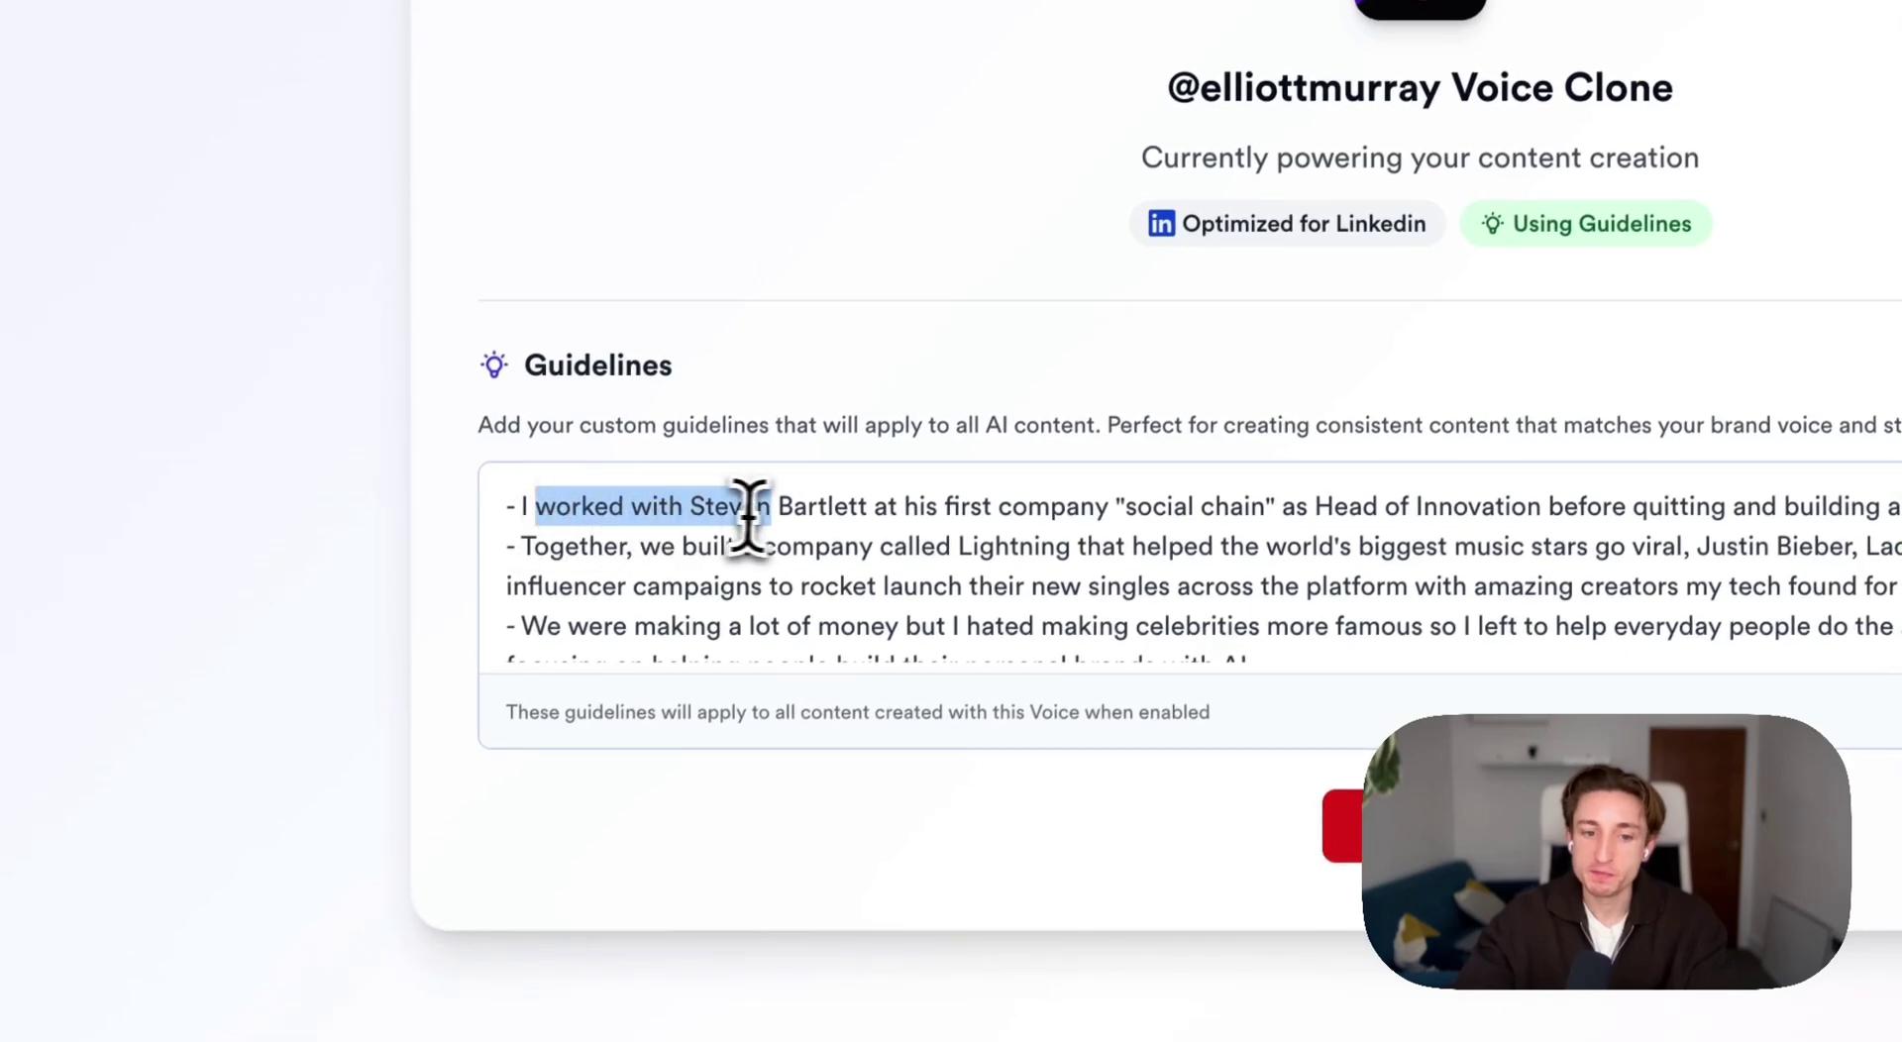
{"action": "left_click", "coordinate": [955, 518]}
{"action": "left_click_drag", "start_coordinate": [1114, 510], "coordinate": [1684, 511]}
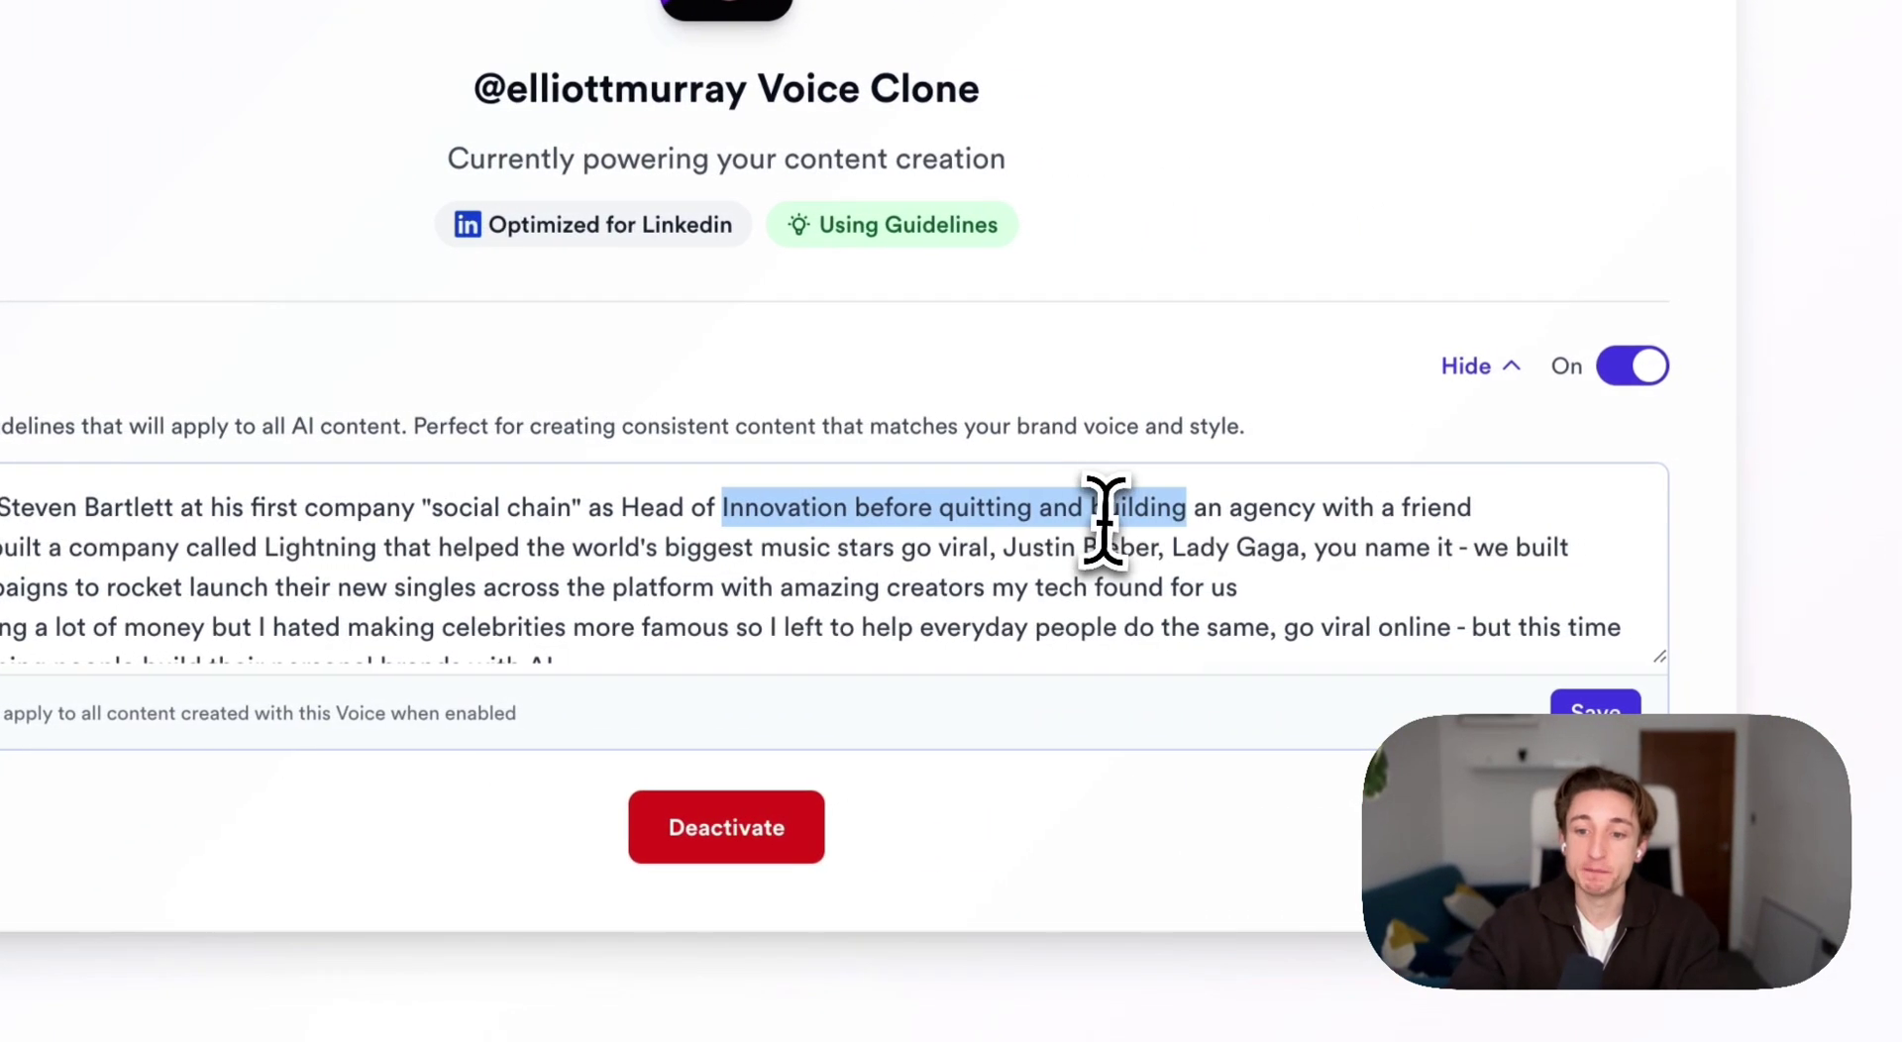
{"action": "left_click", "coordinate": [1339, 520]}
{"action": "scroll", "coordinate": [700, 543], "scroll_direction": "down", "scroll_amount": 3}
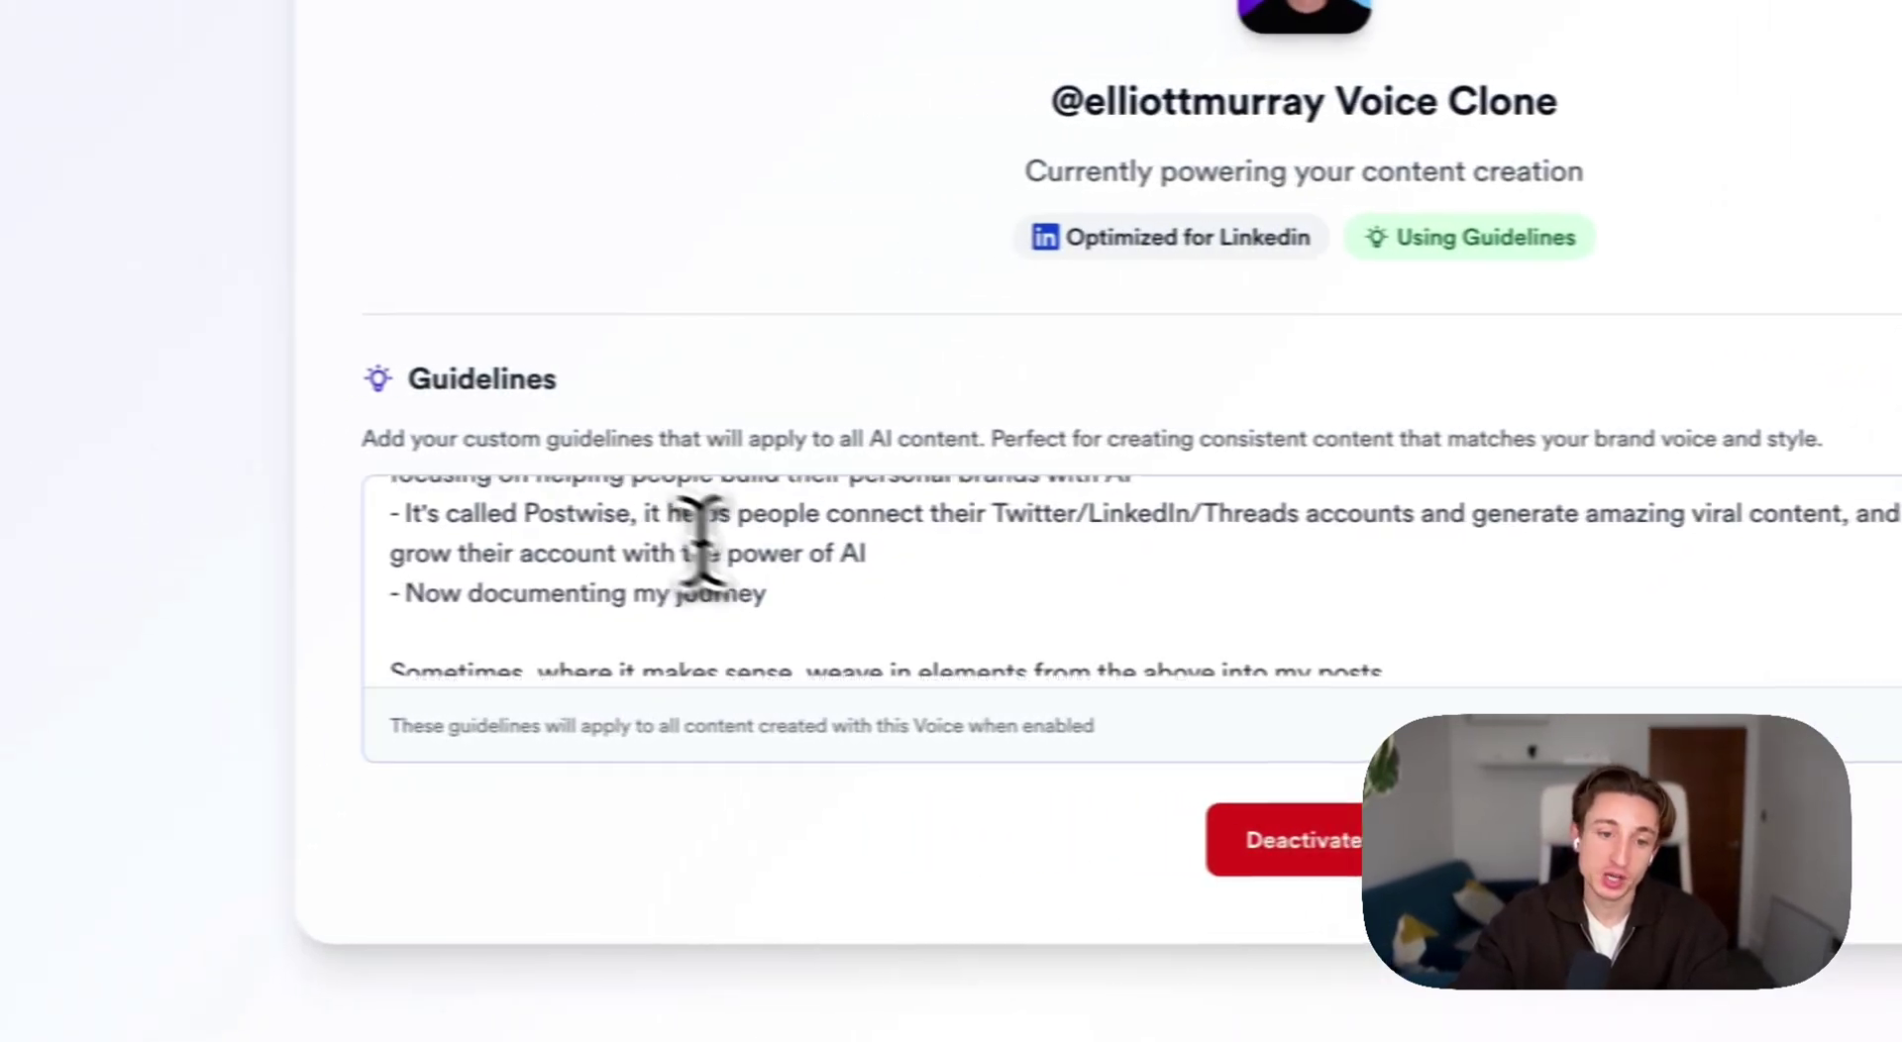
{"action": "scroll", "coordinate": [598, 503], "scroll_direction": "up", "scroll_amount": 2}
{"action": "left_click_drag", "start_coordinate": [458, 501], "coordinate": [1193, 541]}
{"action": "scroll", "coordinate": [1171, 526], "scroll_direction": "down", "scroll_amount": 2}
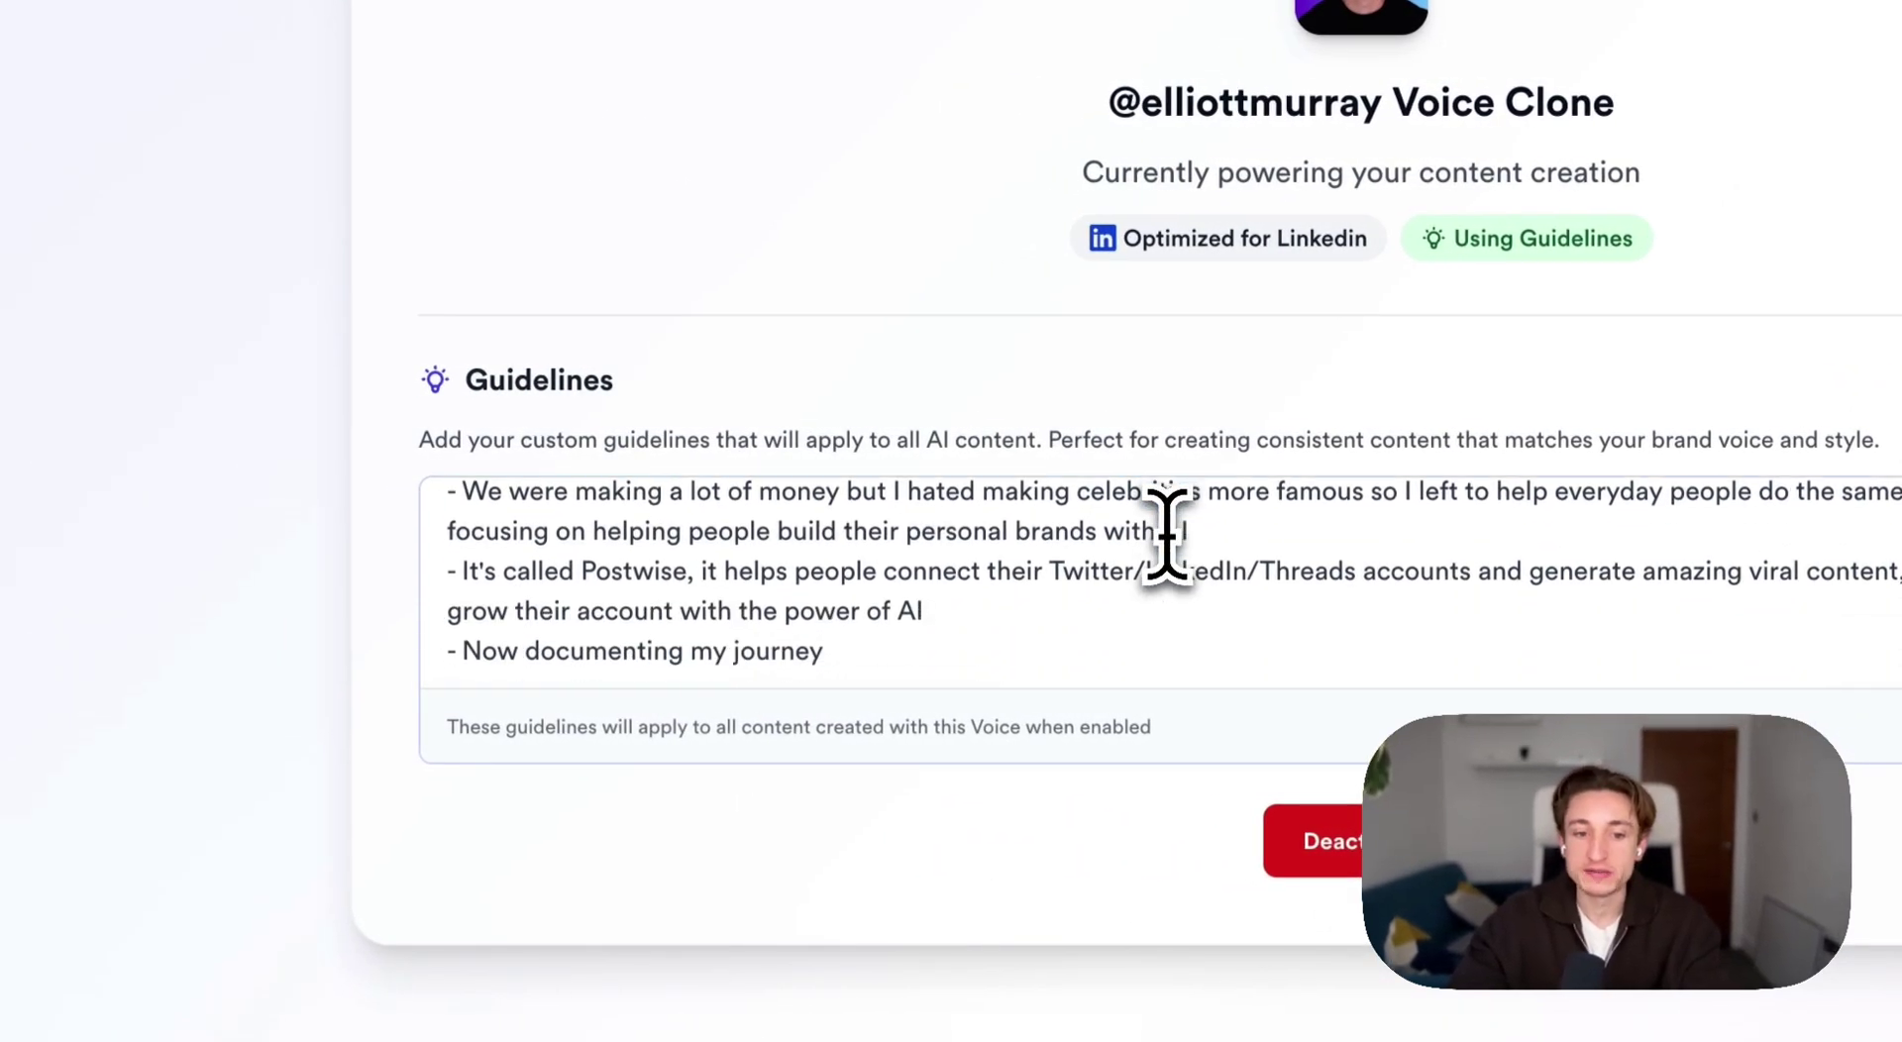
{"action": "scroll", "coordinate": [840, 539], "scroll_direction": "up", "scroll_amount": 4}
Highlight the viral music campaigns, 'personal brands with', 'called Postwise' and the closing weave-in instruction
{"action": "left_click_drag", "start_coordinate": [1030, 538], "coordinate": [1327, 515]}
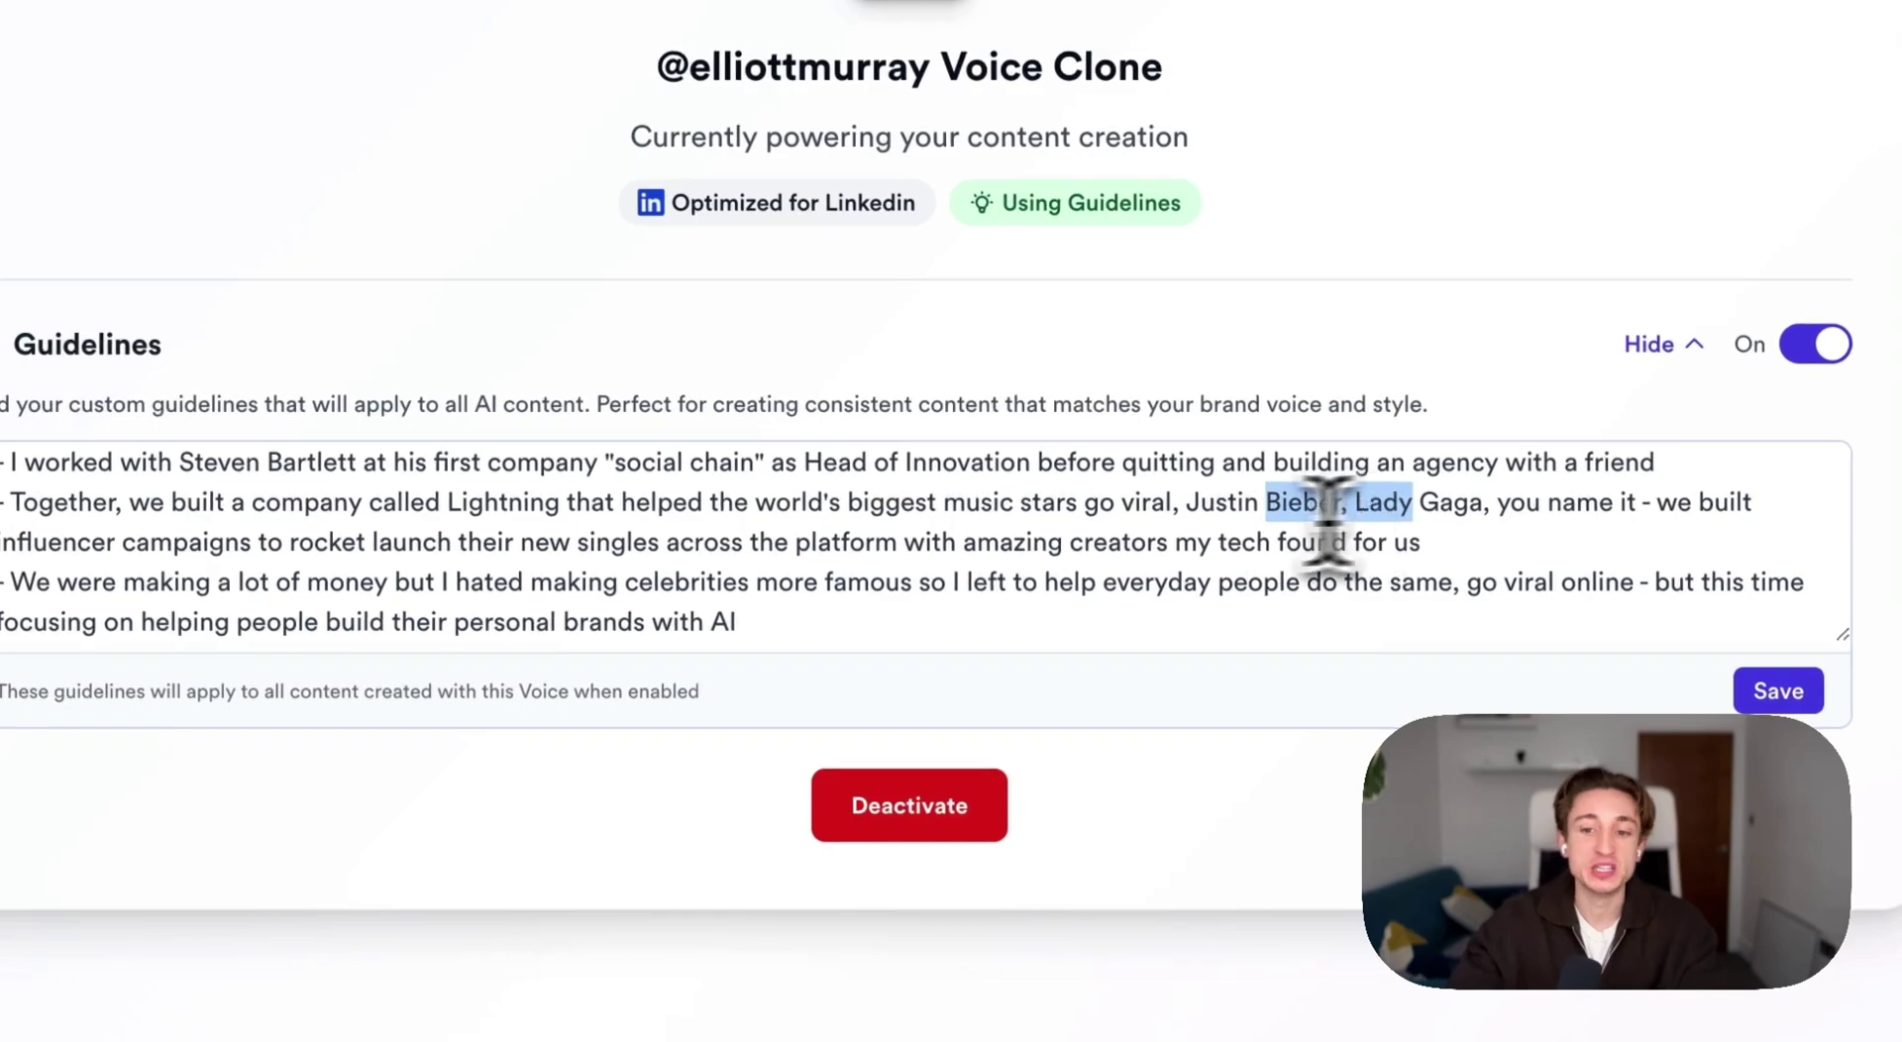
{"action": "scroll", "coordinate": [1089, 515], "scroll_direction": "down", "scroll_amount": 3}
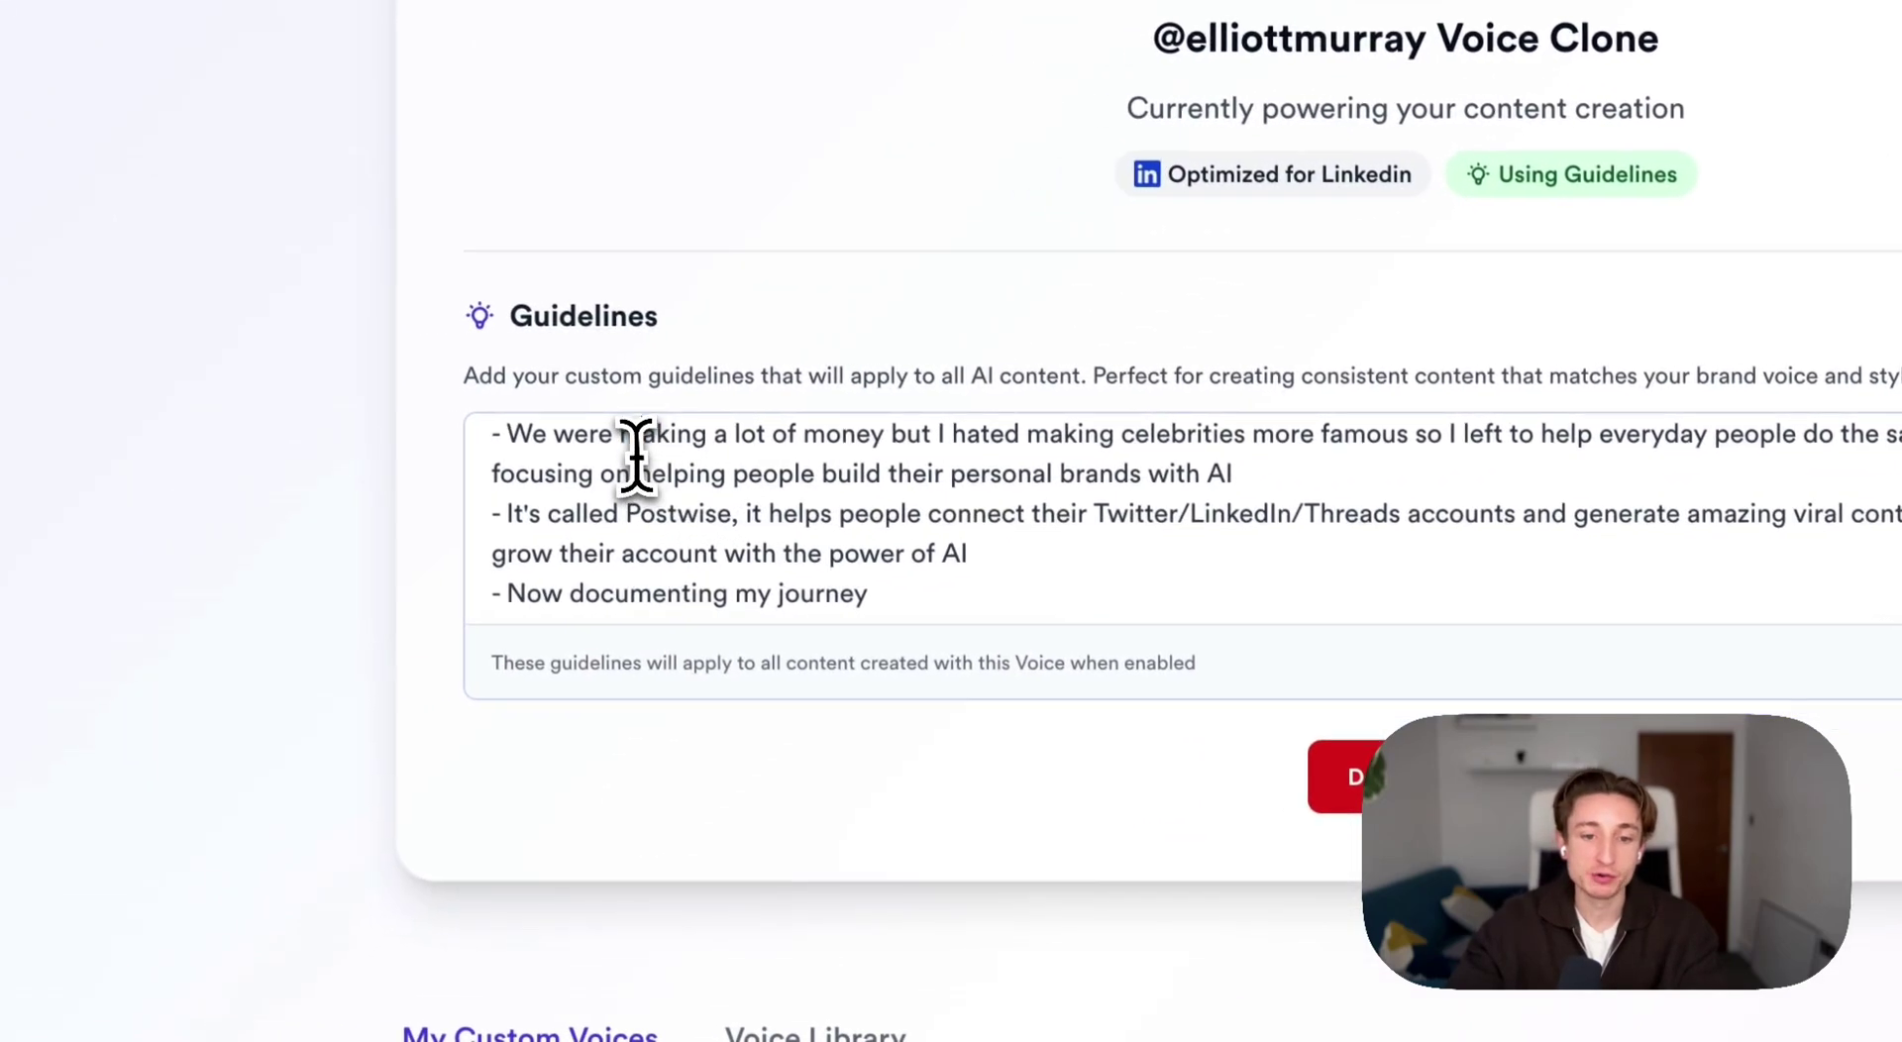
{"action": "left_click_drag", "start_coordinate": [632, 435], "coordinate": [1176, 466]}
{"action": "left_click", "coordinate": [1176, 467]}
{"action": "left_click_drag", "start_coordinate": [959, 473], "coordinate": [1210, 474]}
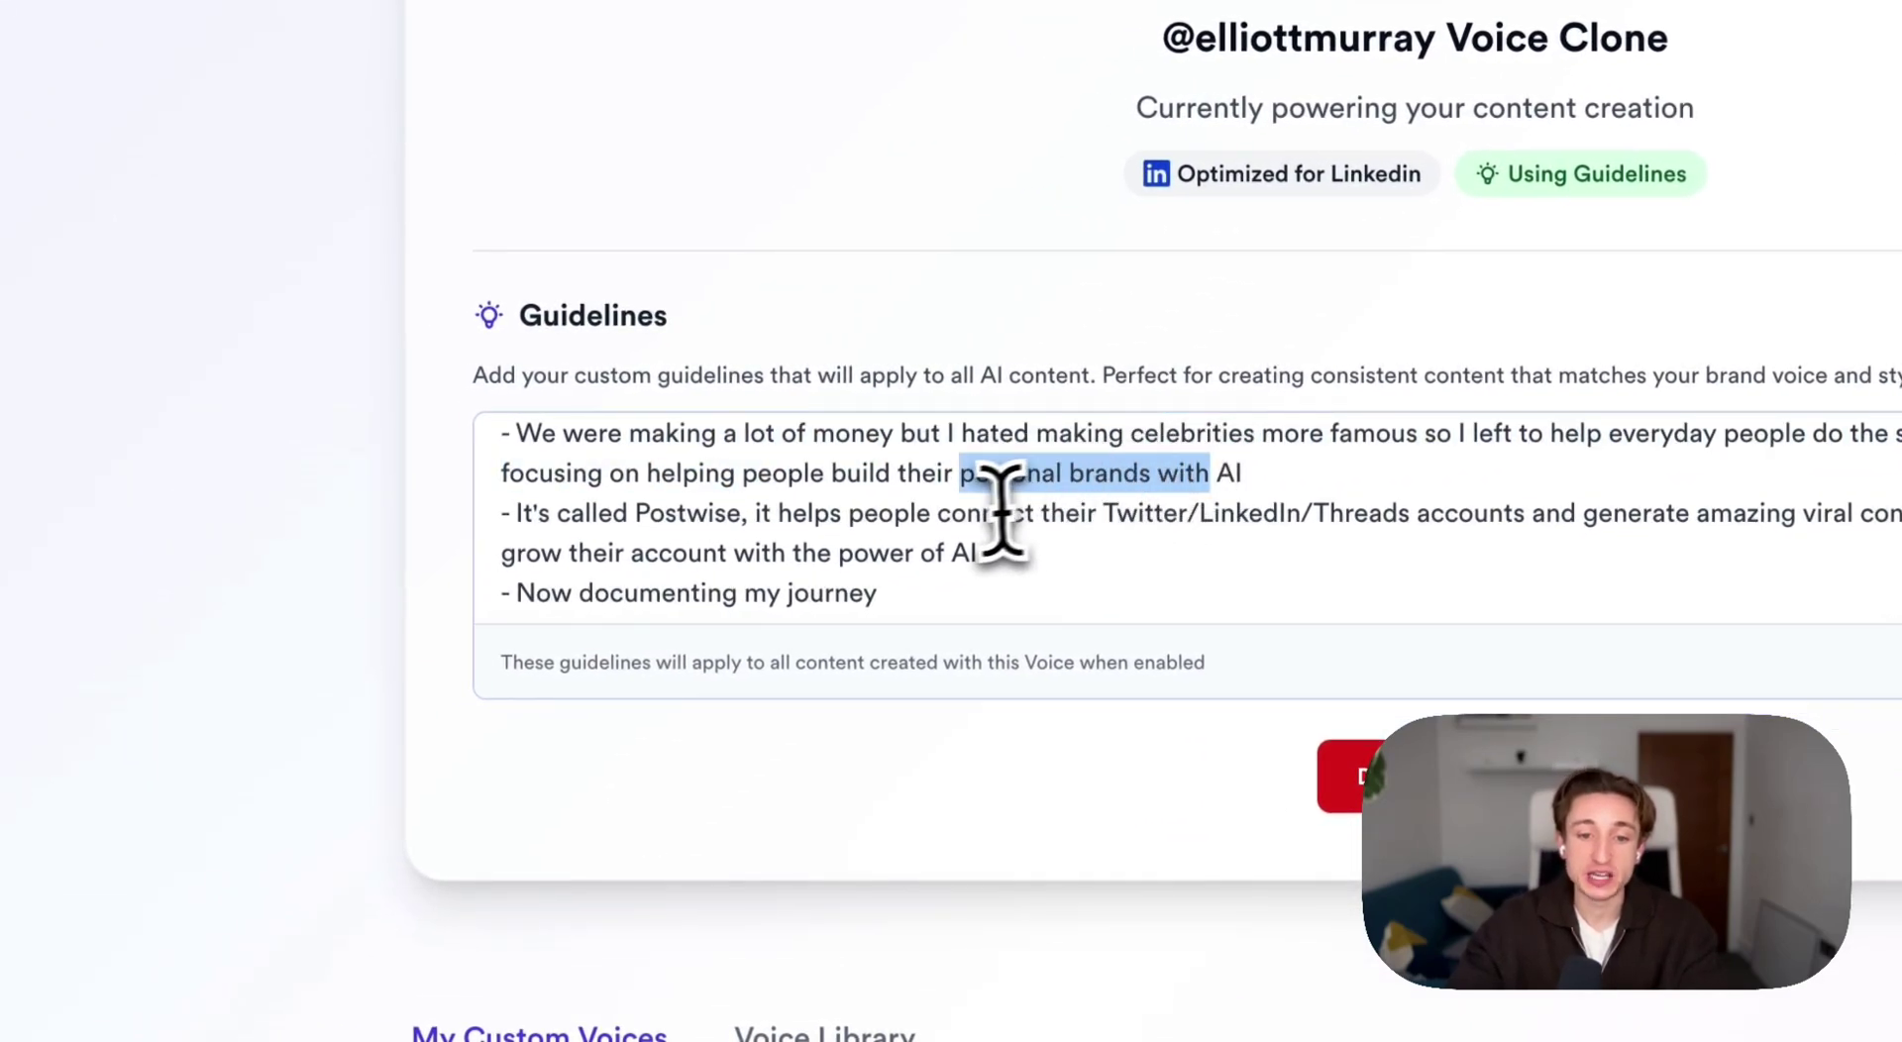
{"action": "left_click_drag", "start_coordinate": [559, 513], "coordinate": [696, 515]}
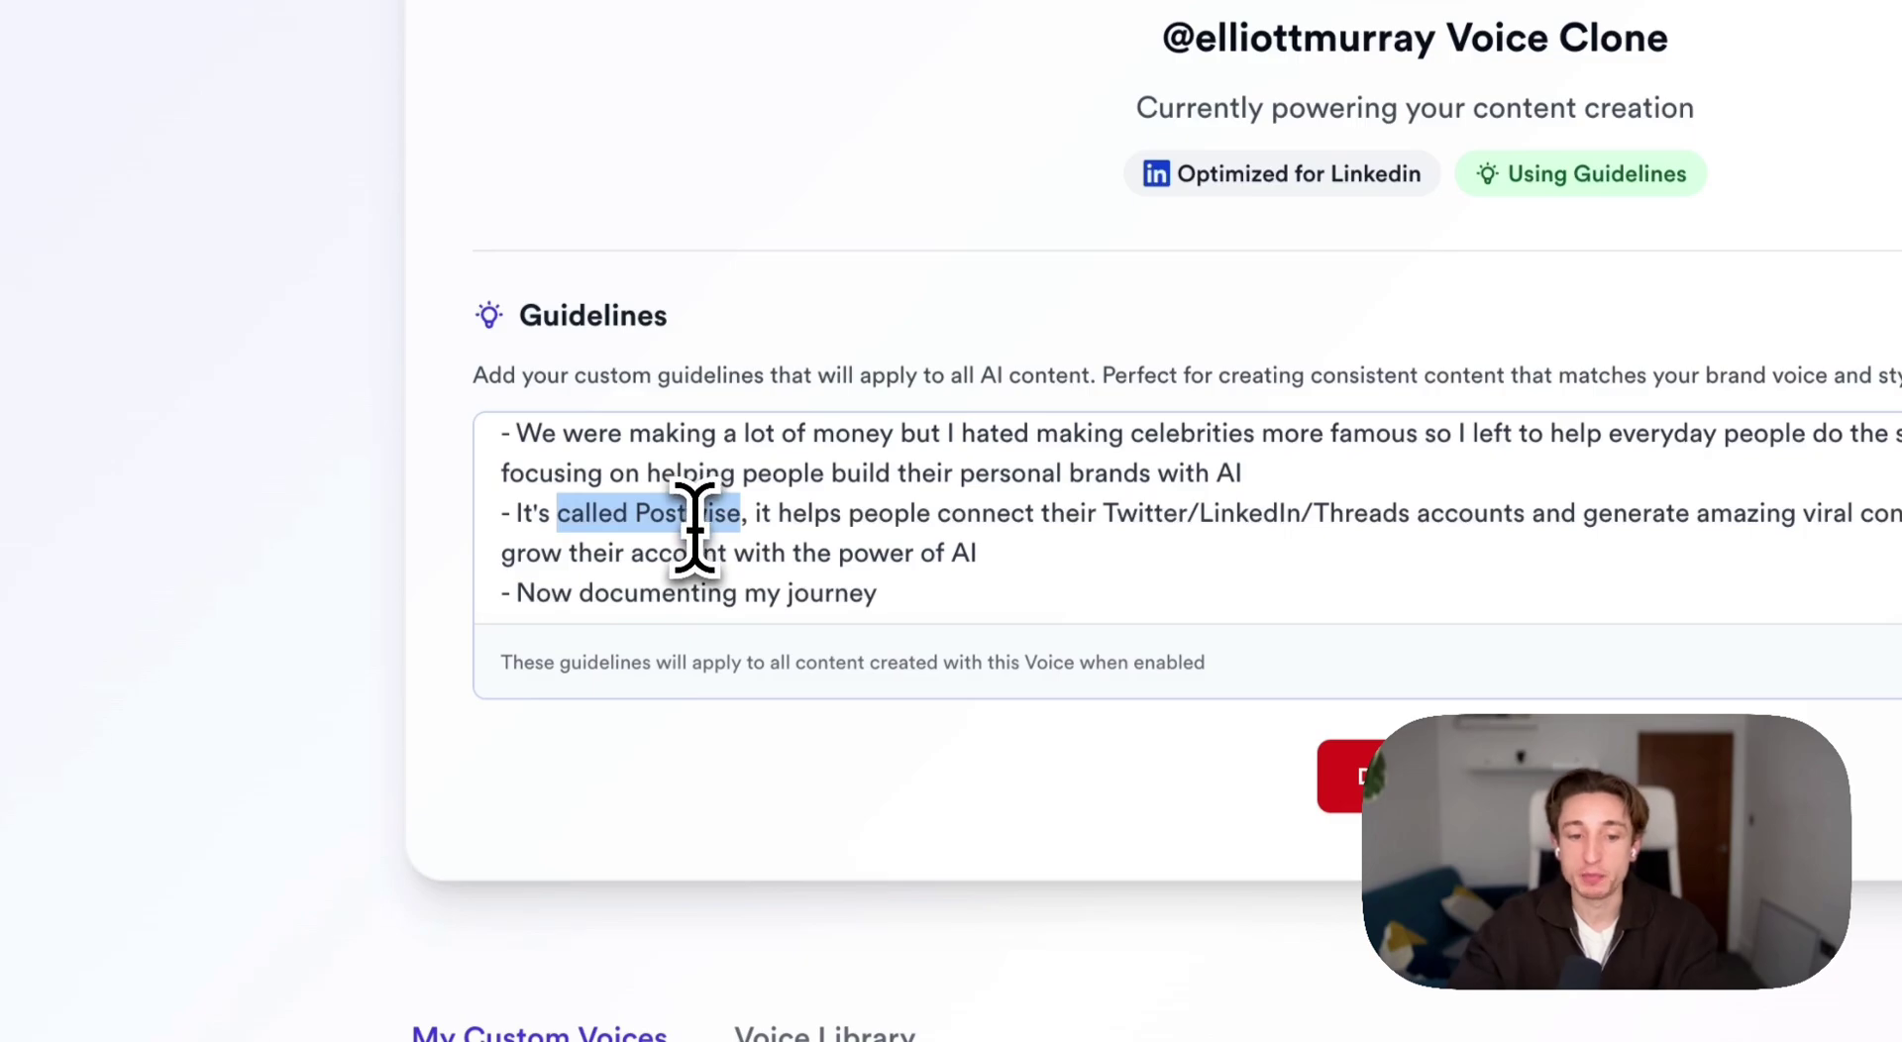
{"action": "scroll", "coordinate": [673, 540], "scroll_direction": "down", "scroll_amount": 2}
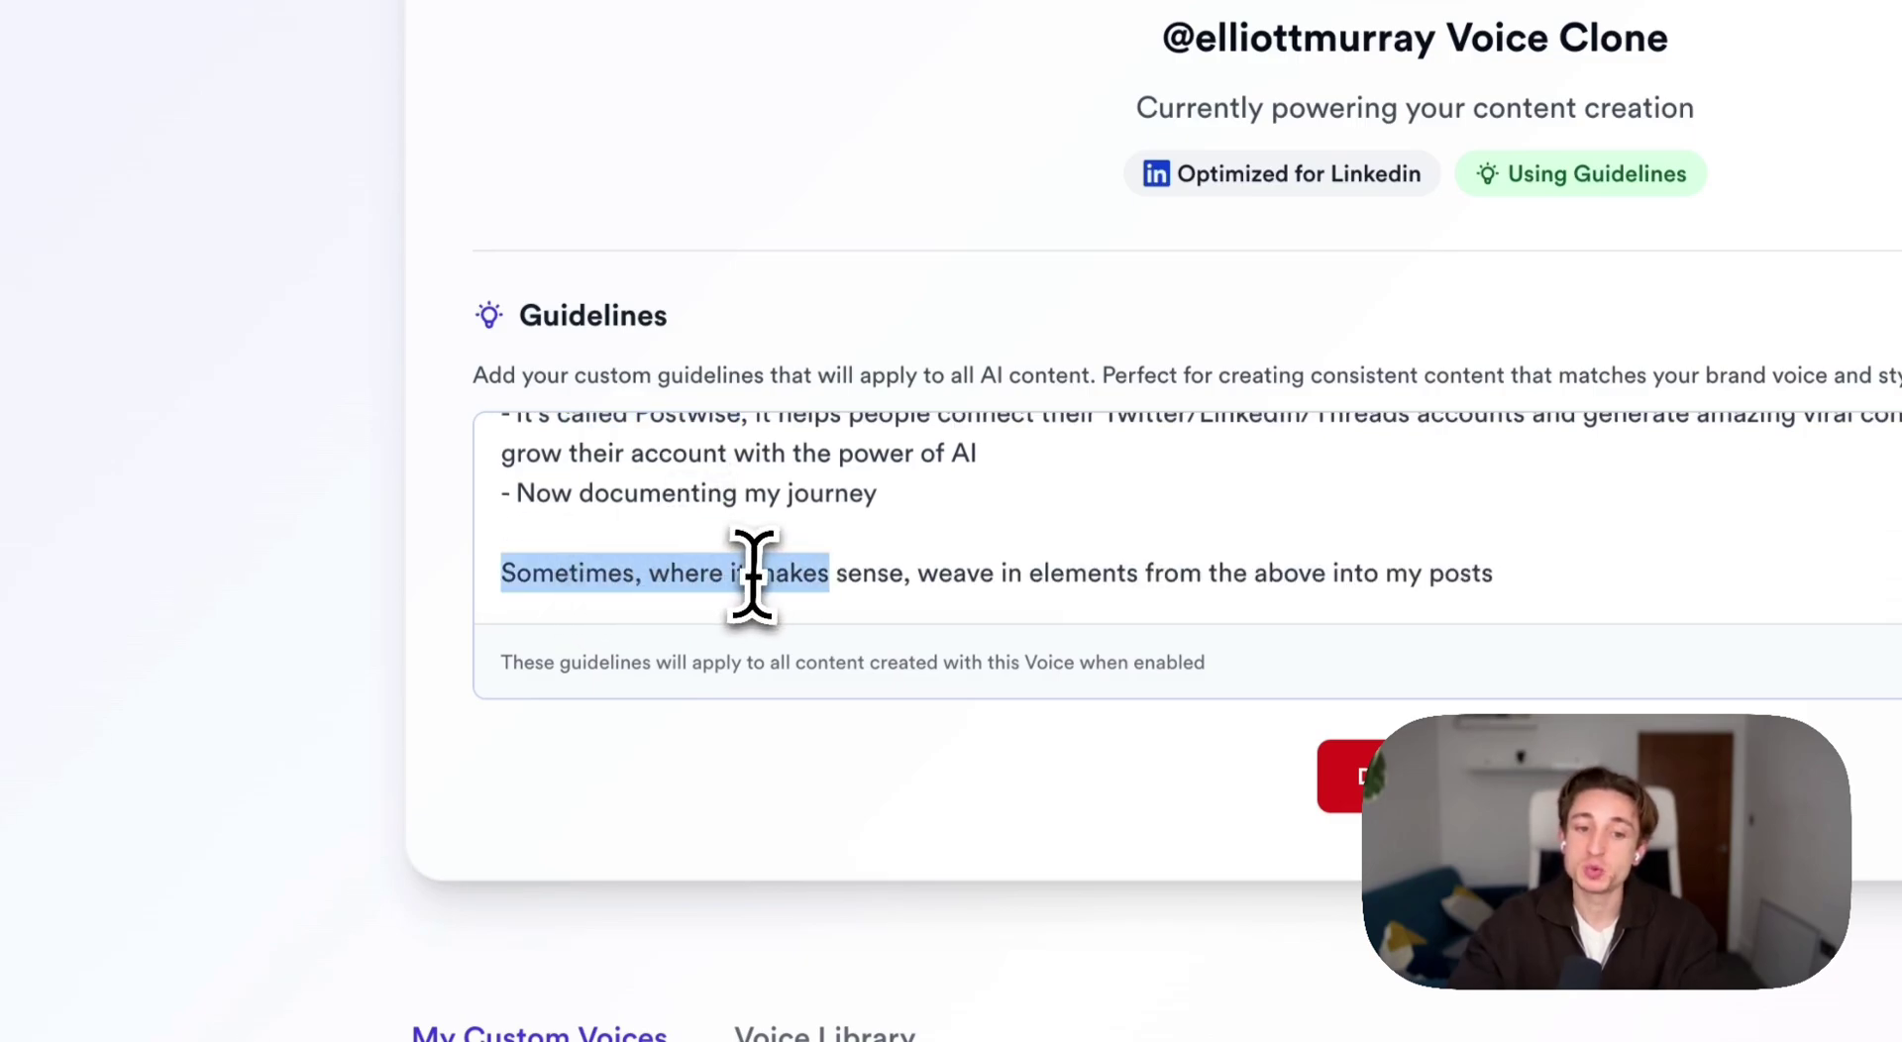
{"action": "left_click_drag", "start_coordinate": [949, 573], "coordinate": [1470, 575]}
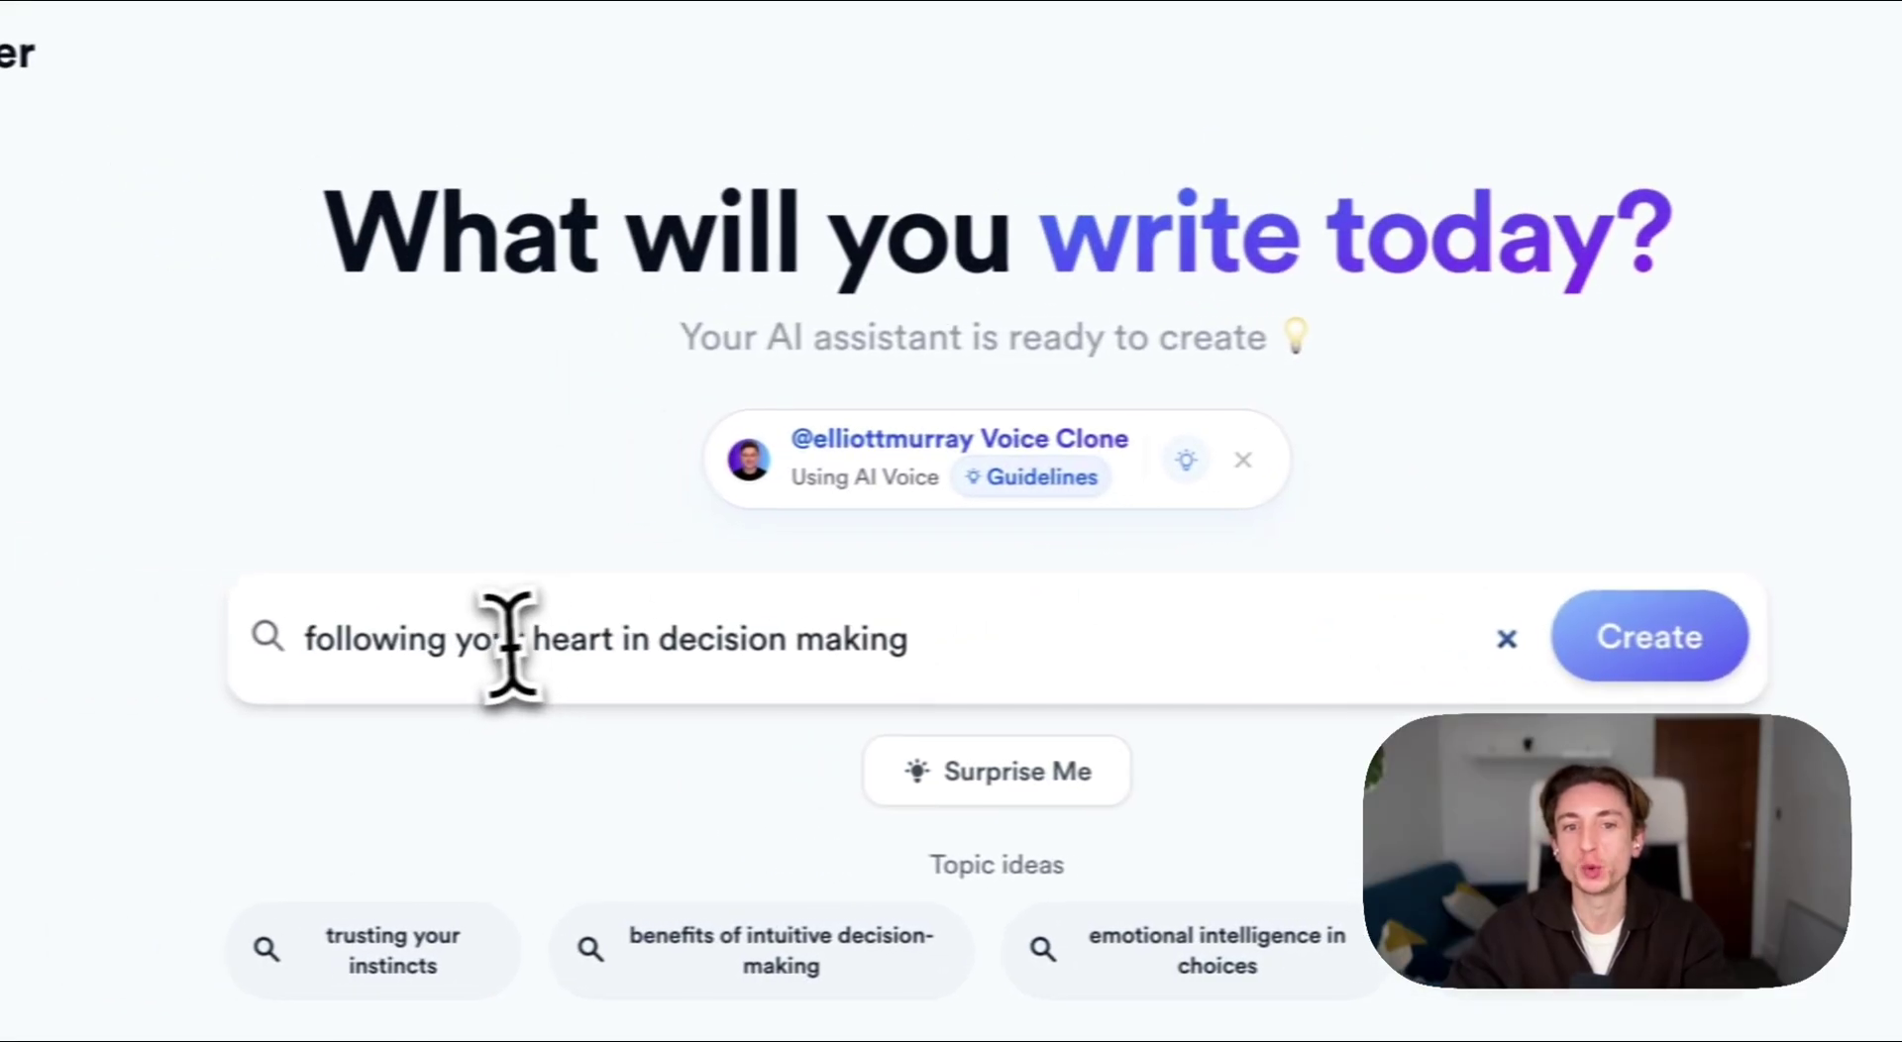
{"action": "left_click", "coordinate": [537, 633]}
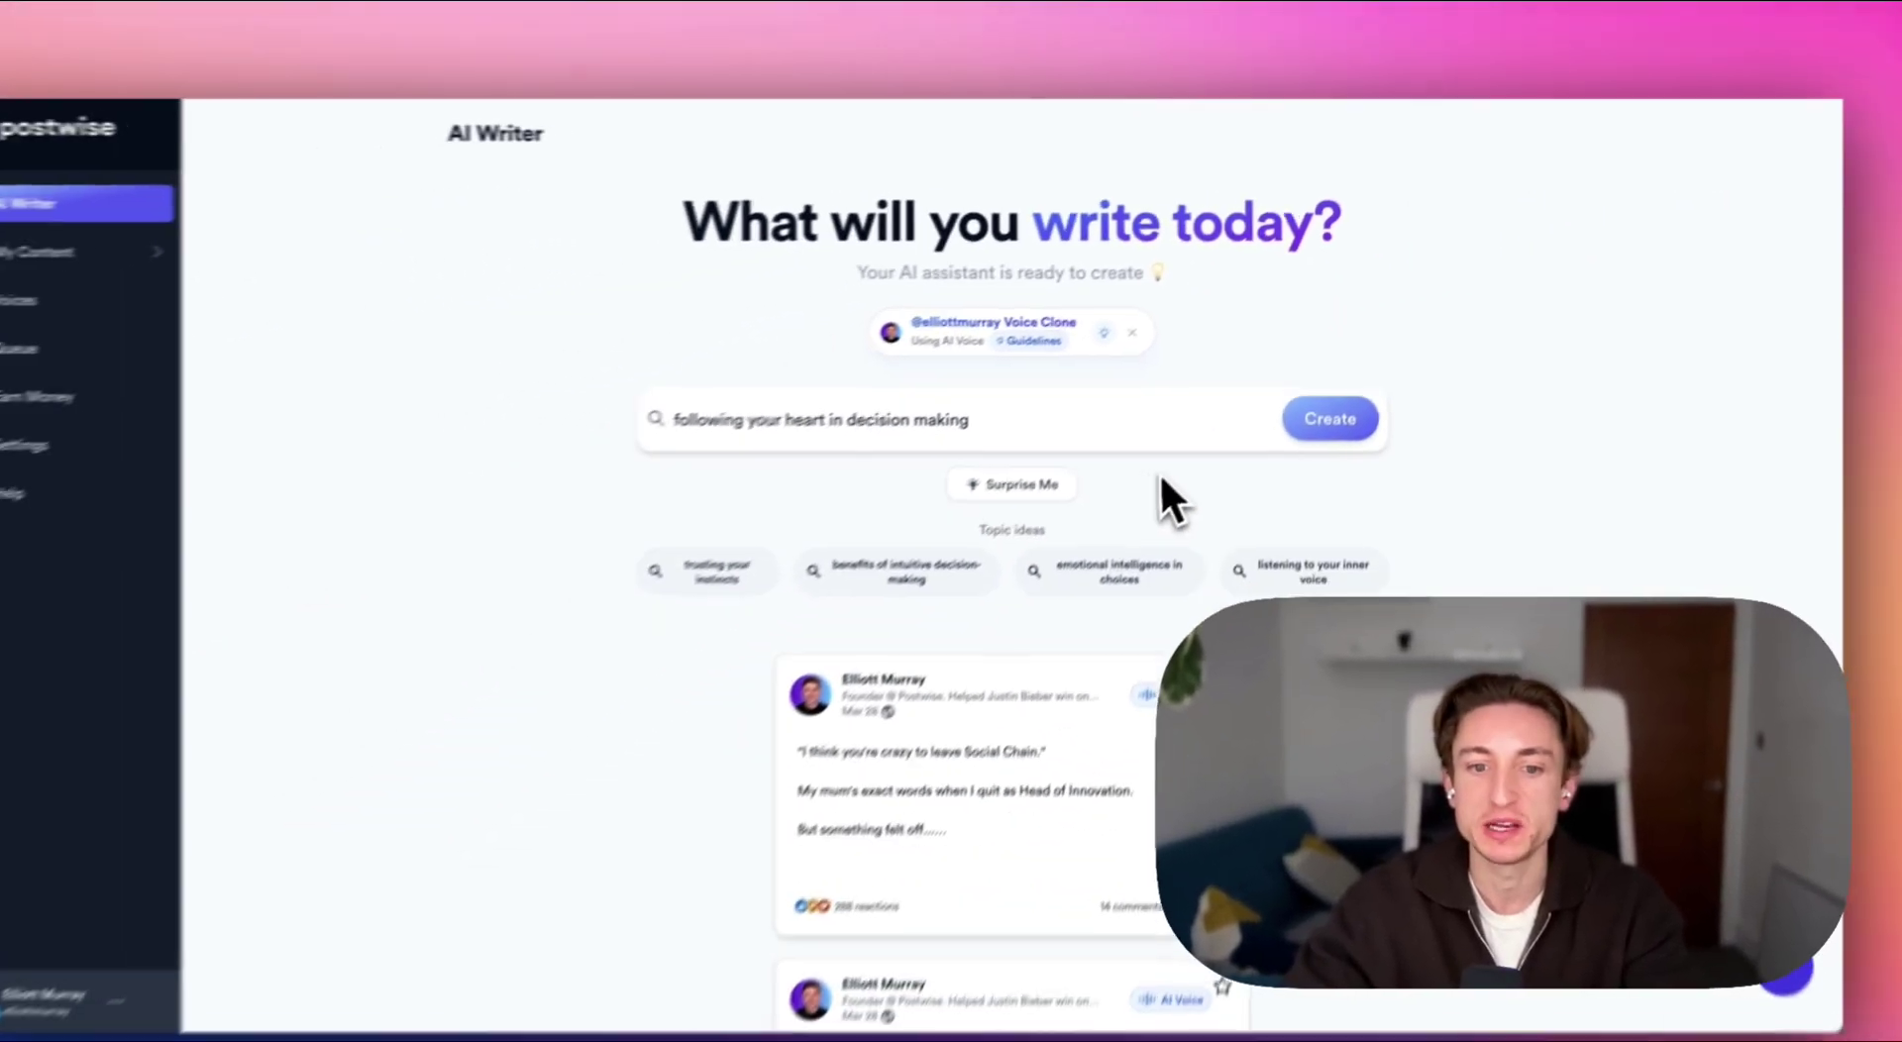
{"action": "scroll", "coordinate": [1104, 501], "scroll_direction": "down", "scroll_amount": 2}
{"action": "scroll", "coordinate": [1103, 501], "scroll_direction": "down", "scroll_amount": 2}
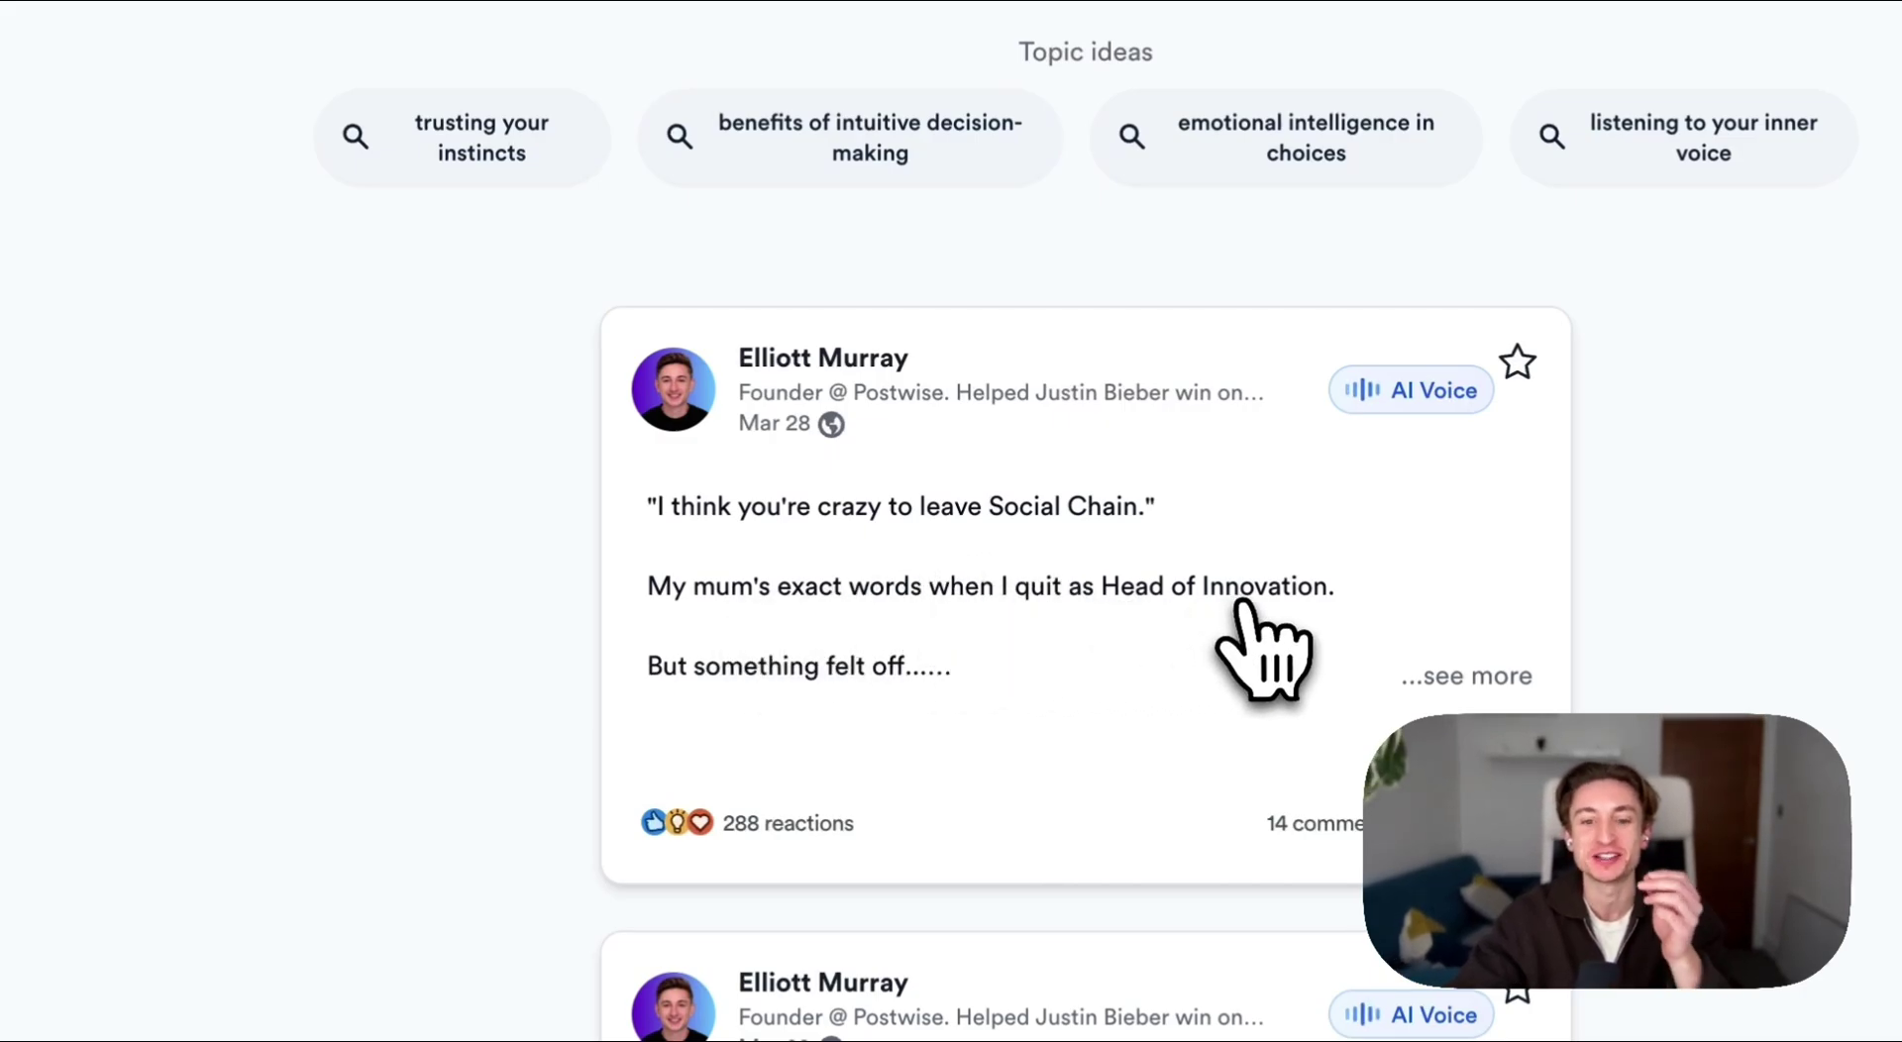
{"action": "scroll", "coordinate": [1248, 614], "scroll_direction": "down", "scroll_amount": 5}
{"action": "scroll", "coordinate": [1039, 670], "scroll_direction": "down", "scroll_amount": 2}
{"action": "scroll", "coordinate": [730, 679], "scroll_direction": "down", "scroll_amount": 2}
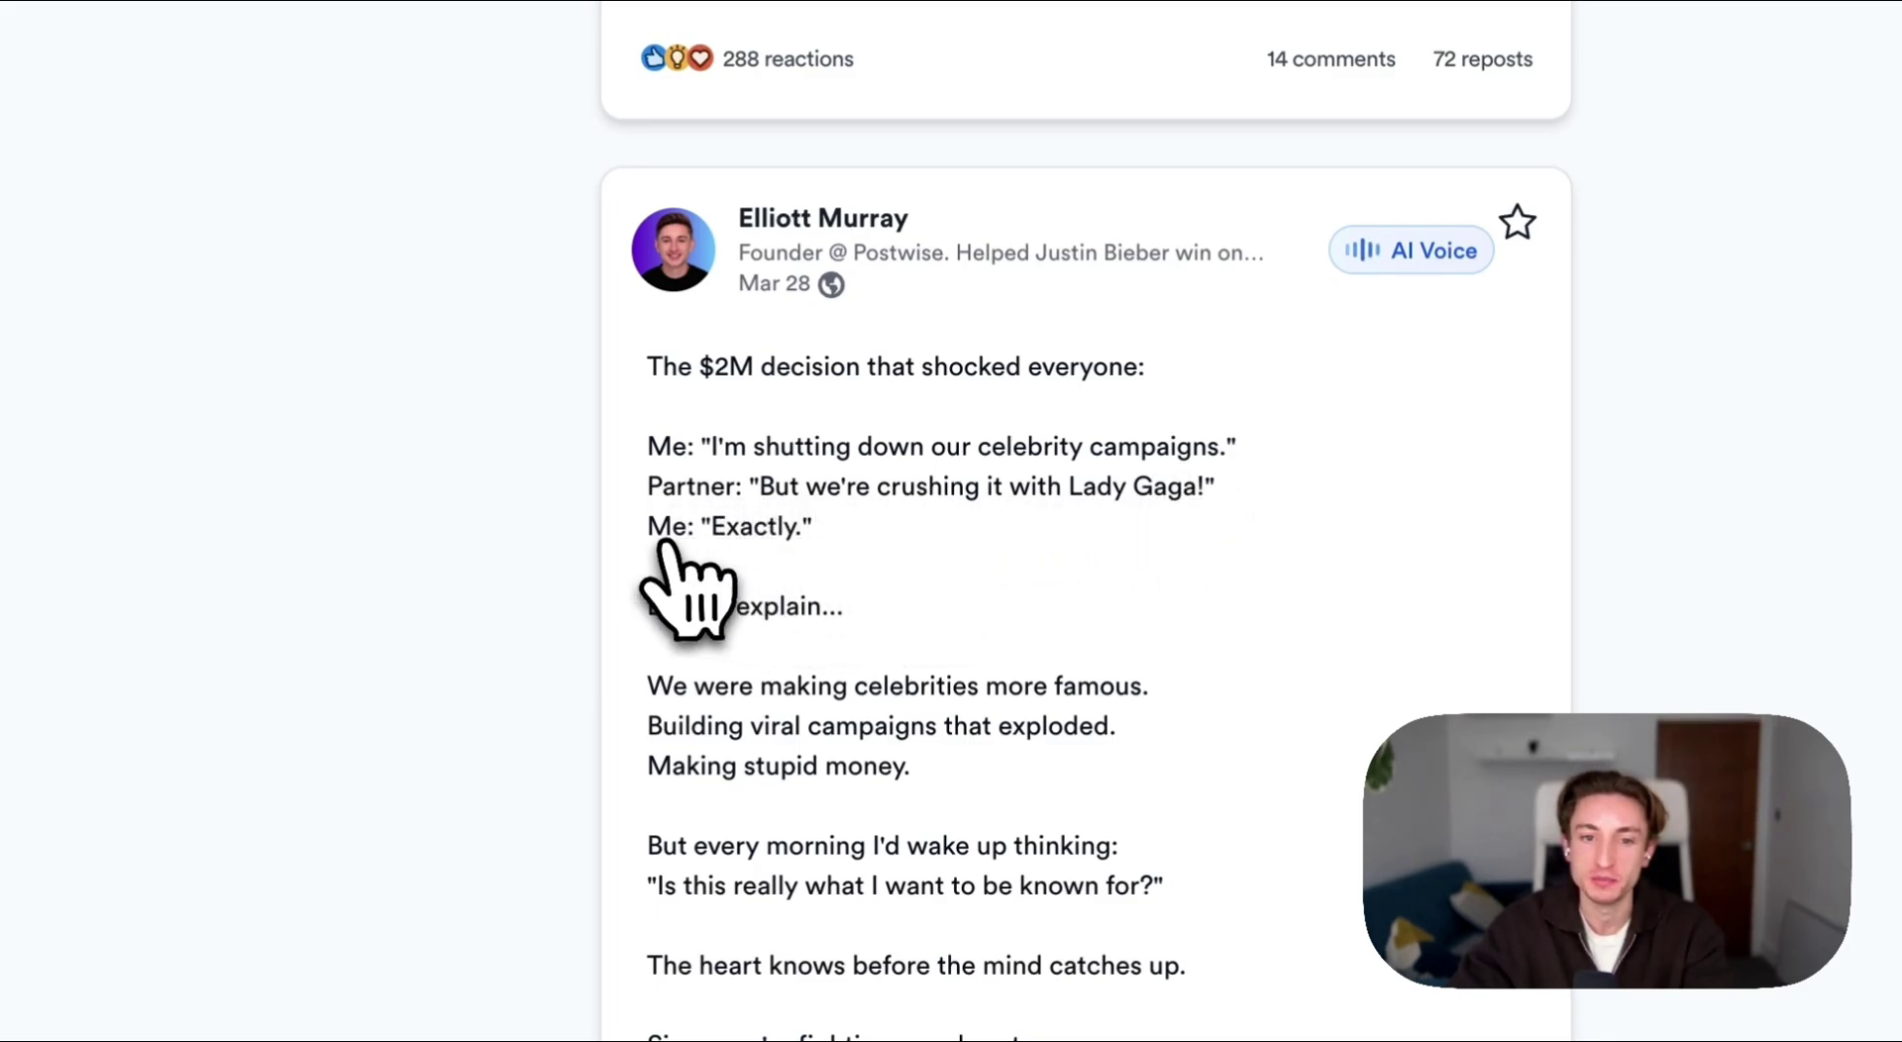
{"action": "scroll", "coordinate": [733, 535], "scroll_direction": "down", "scroll_amount": 1}
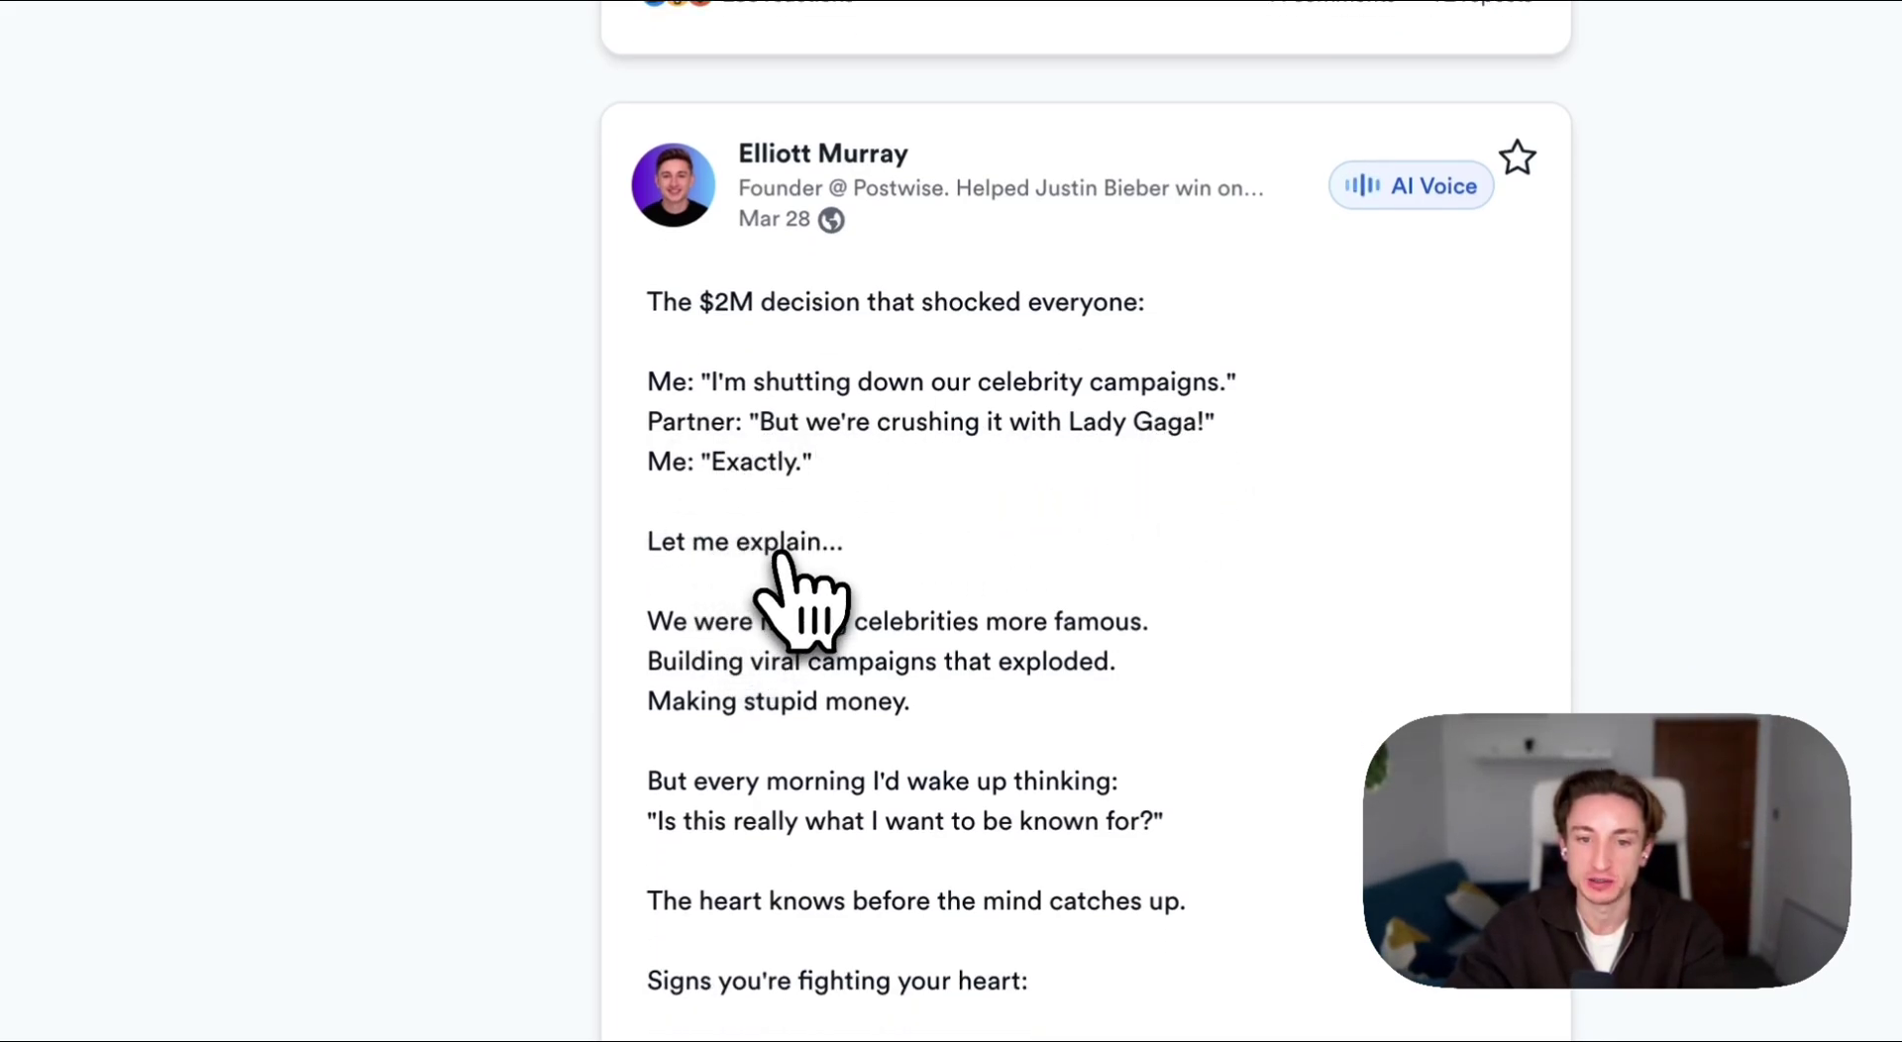
{"action": "scroll", "coordinate": [856, 539], "scroll_direction": "down", "scroll_amount": 3}
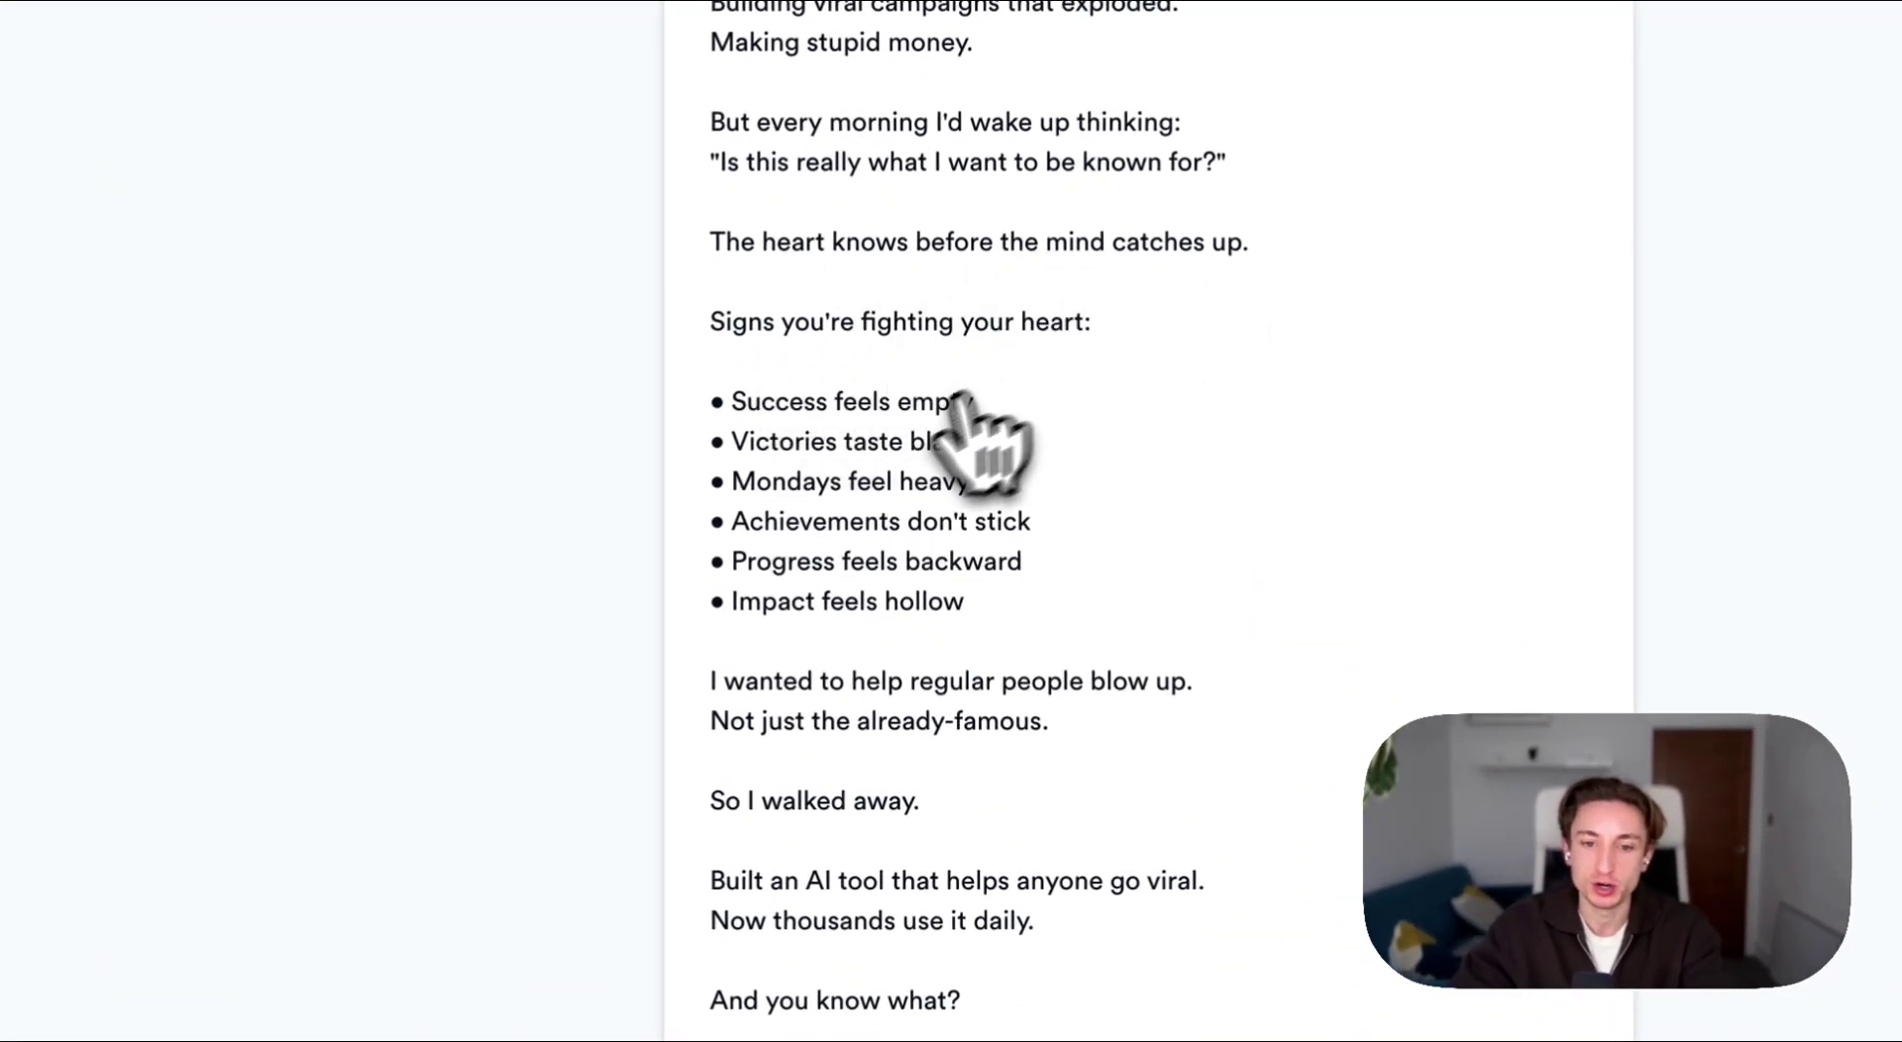
{"action": "scroll", "coordinate": [951, 425], "scroll_direction": "down", "scroll_amount": 3}
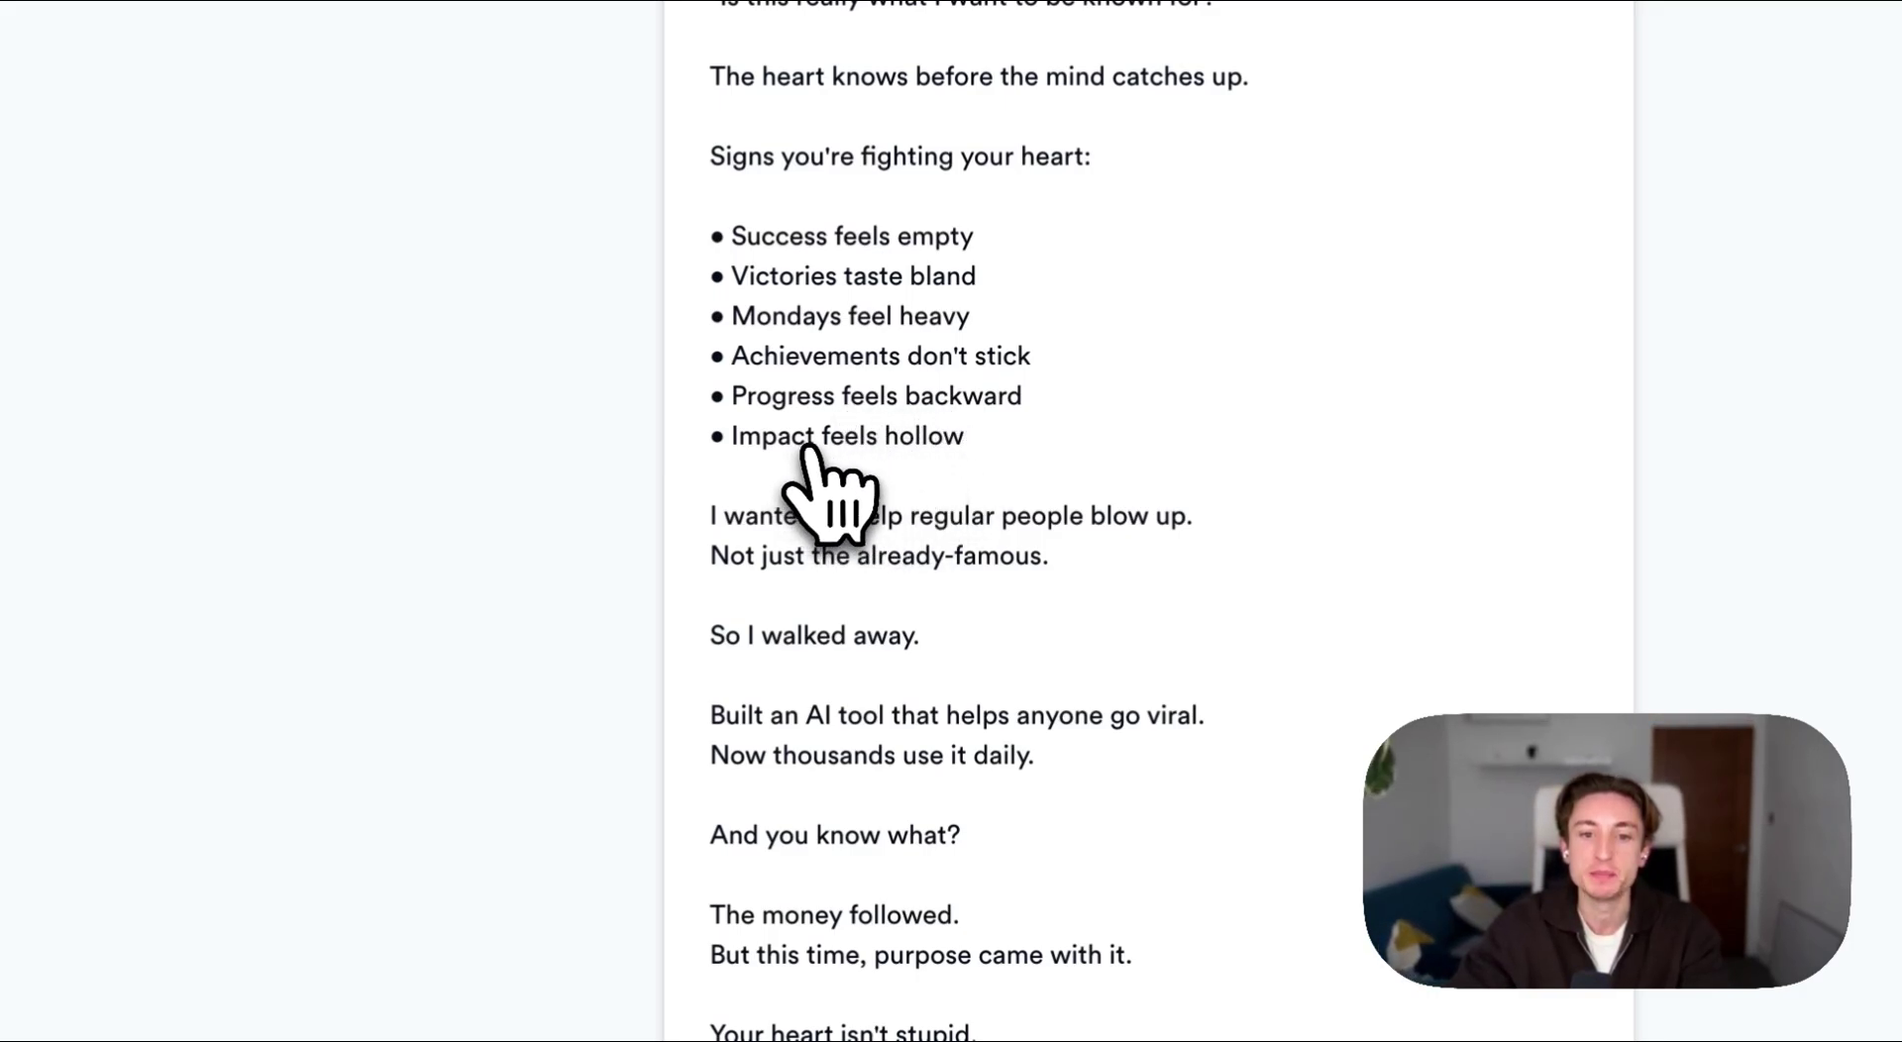
{"action": "scroll", "coordinate": [888, 436], "scroll_direction": "down", "scroll_amount": 2}
{"action": "scroll", "coordinate": [912, 459], "scroll_direction": "down", "scroll_amount": 2}
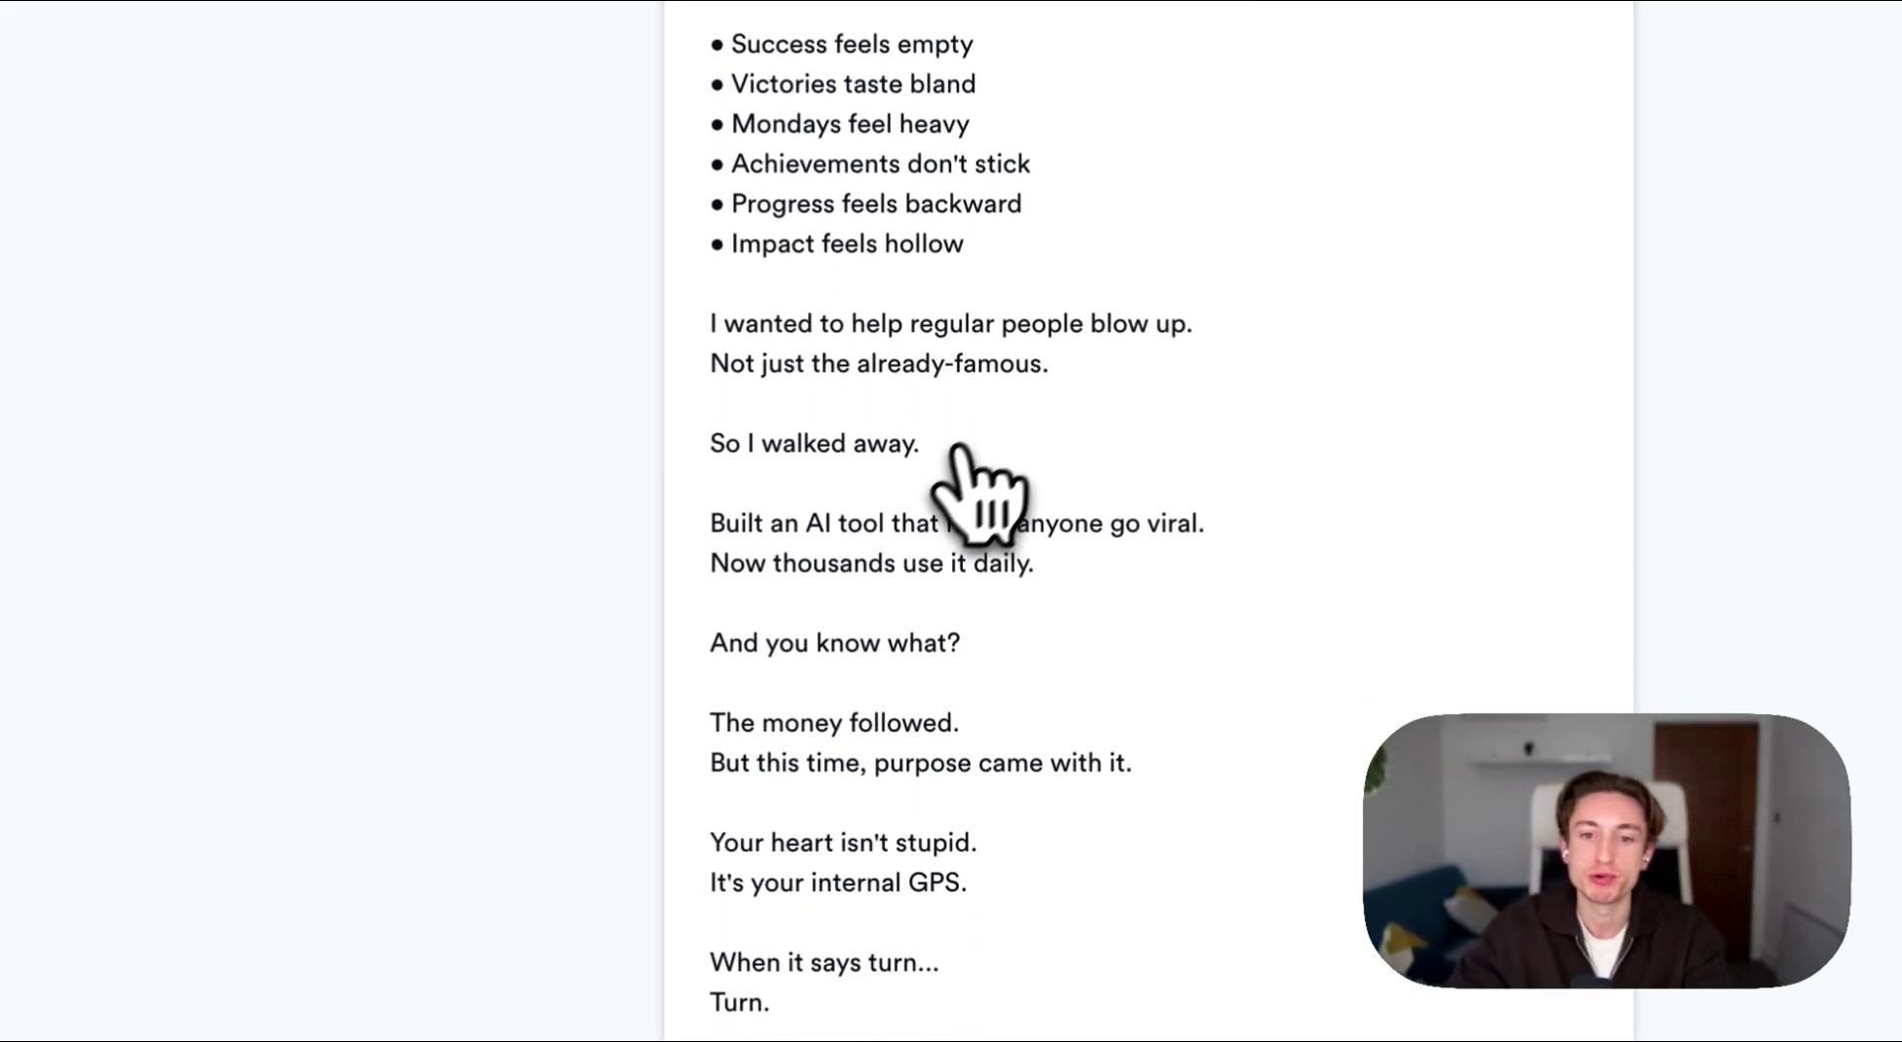
{"action": "scroll", "coordinate": [978, 361], "scroll_direction": "down", "scroll_amount": 1}
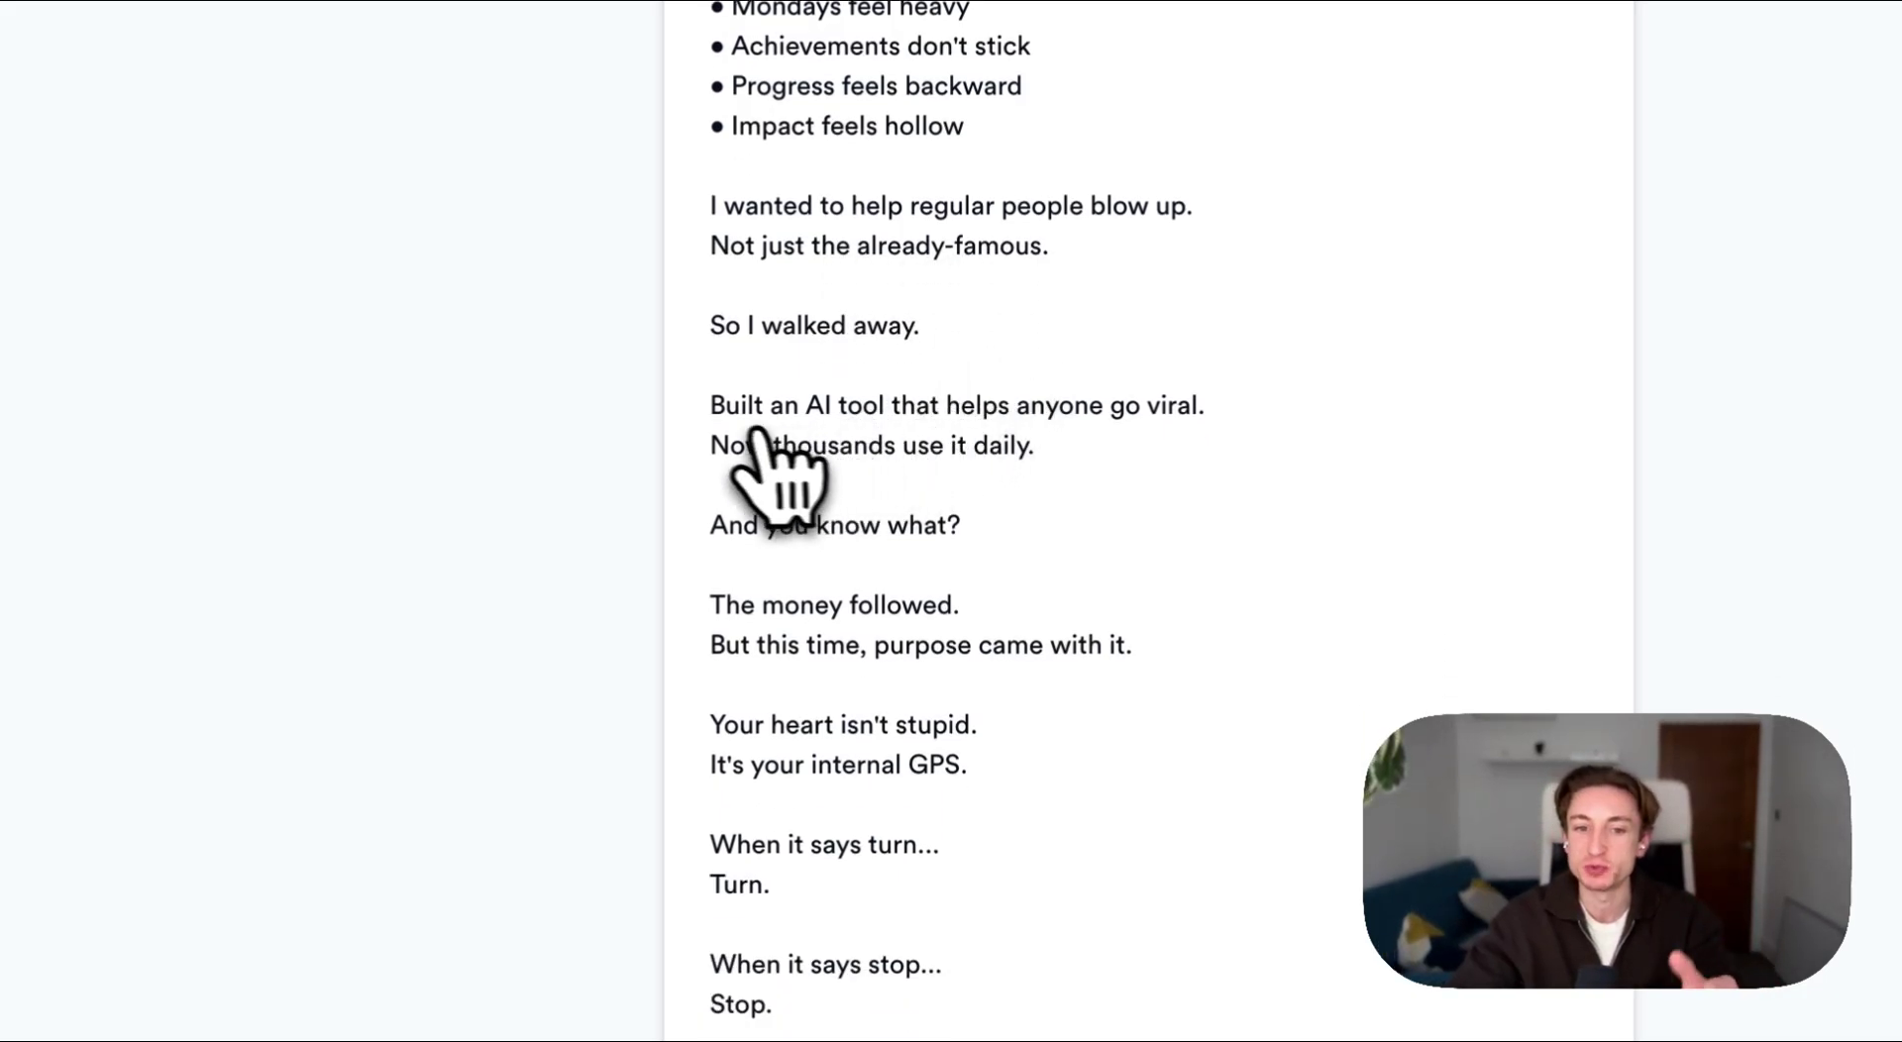
{"action": "scroll", "coordinate": [747, 773], "scroll_direction": "down", "scroll_amount": 3}
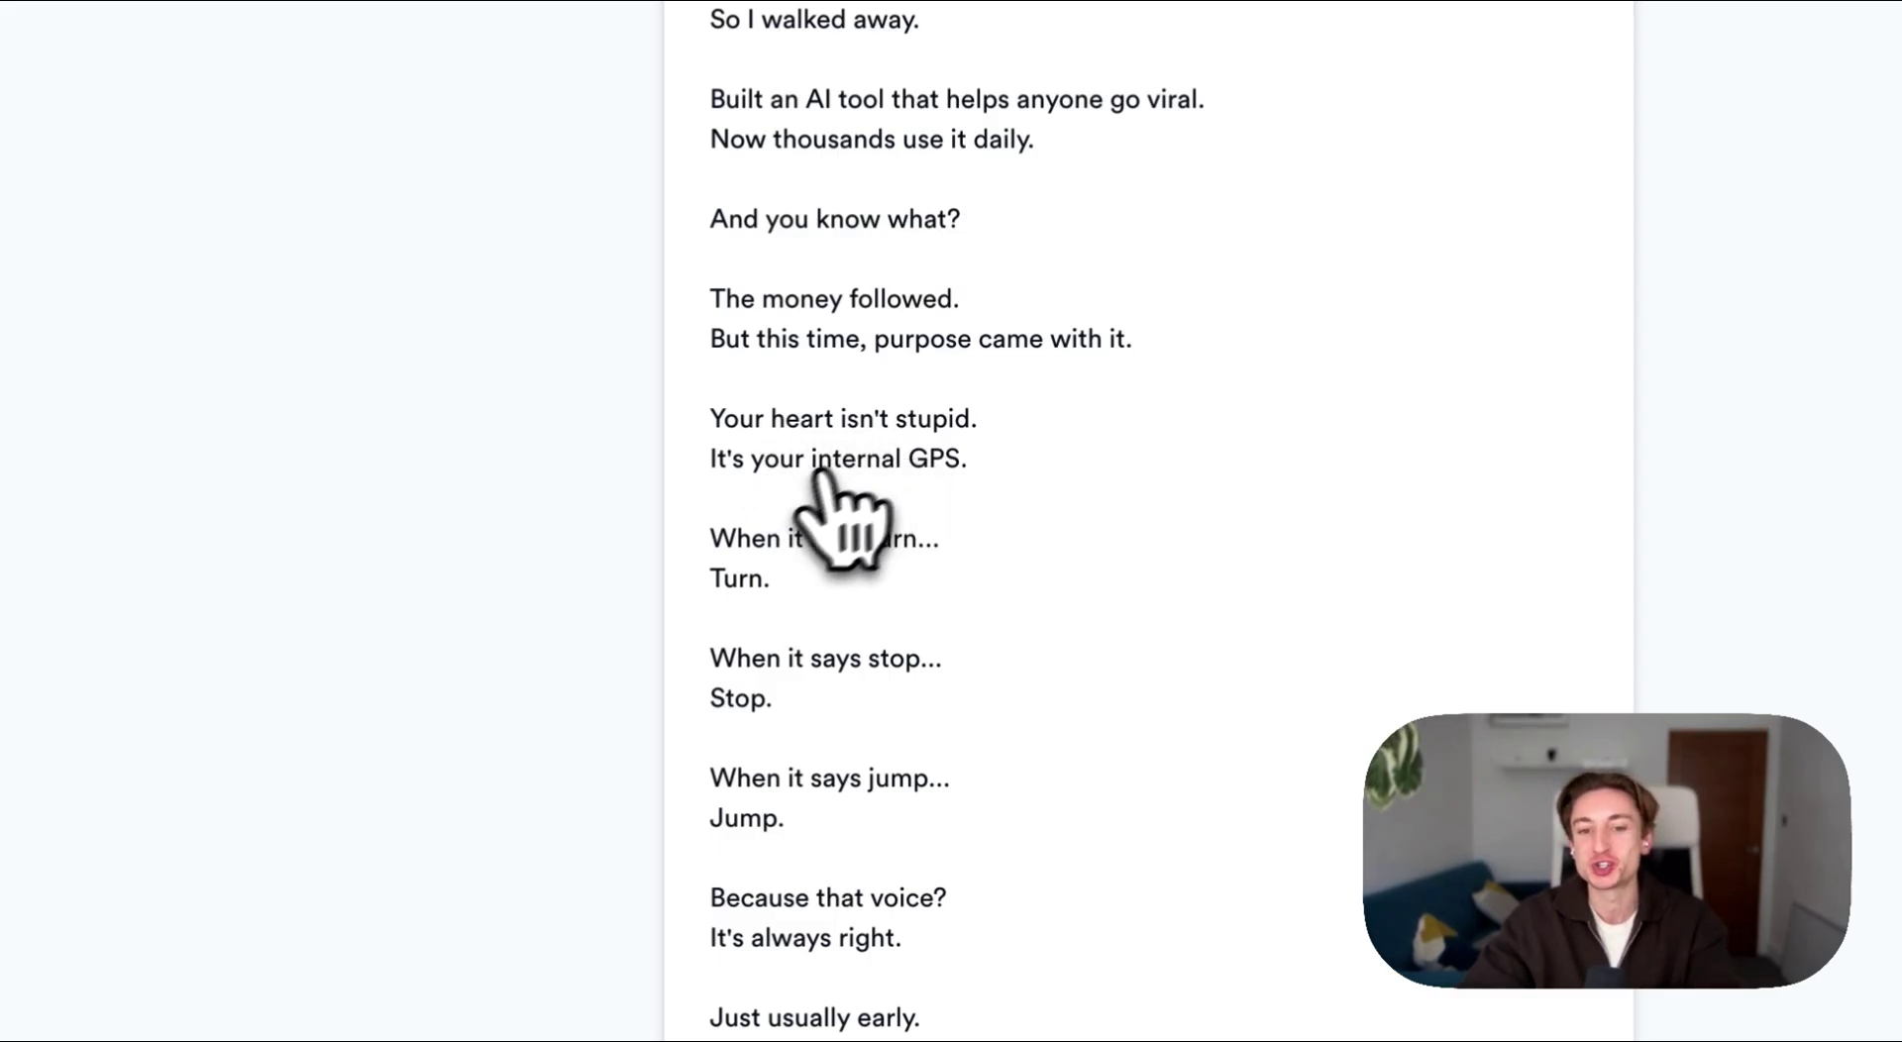
{"action": "scroll", "coordinate": [894, 475], "scroll_direction": "down", "scroll_amount": 1}
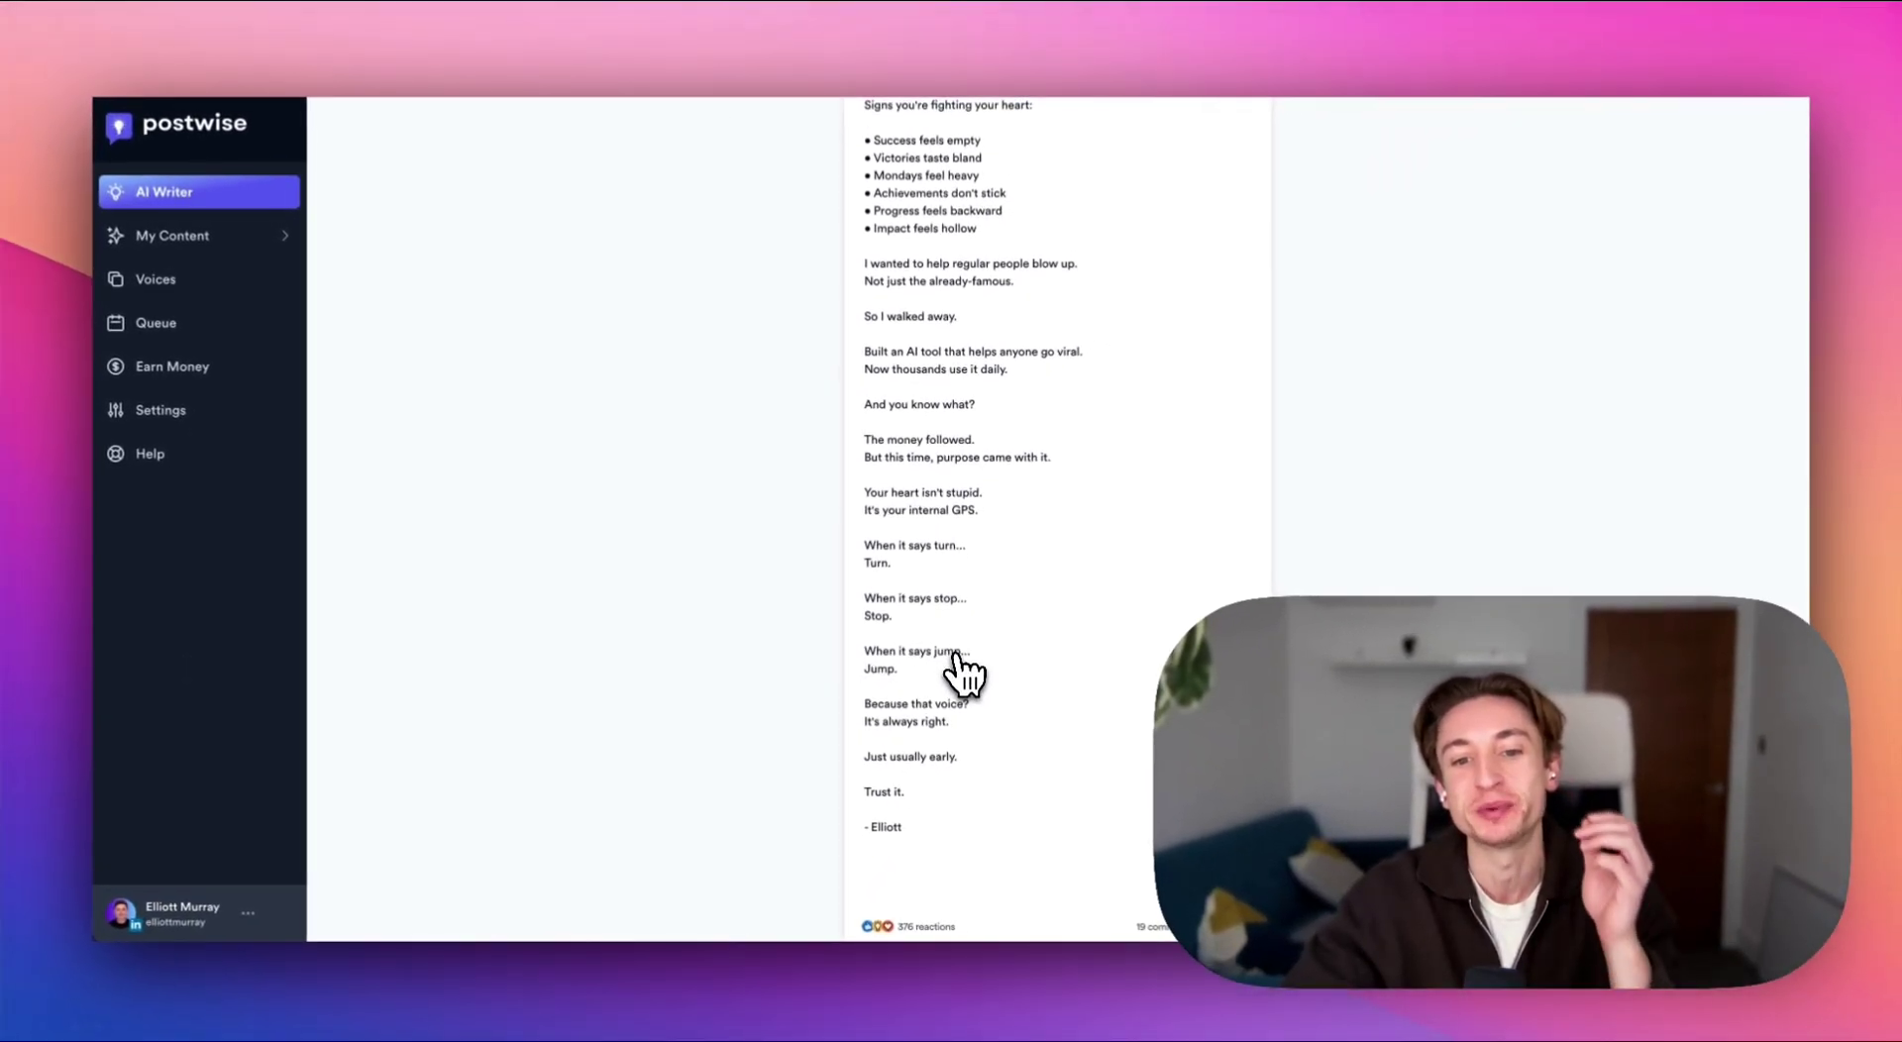
{"action": "scroll", "coordinate": [938, 679], "scroll_direction": "down", "scroll_amount": 1}
{"action": "left_click_drag", "start_coordinate": [888, 684], "coordinate": [607, 671]}
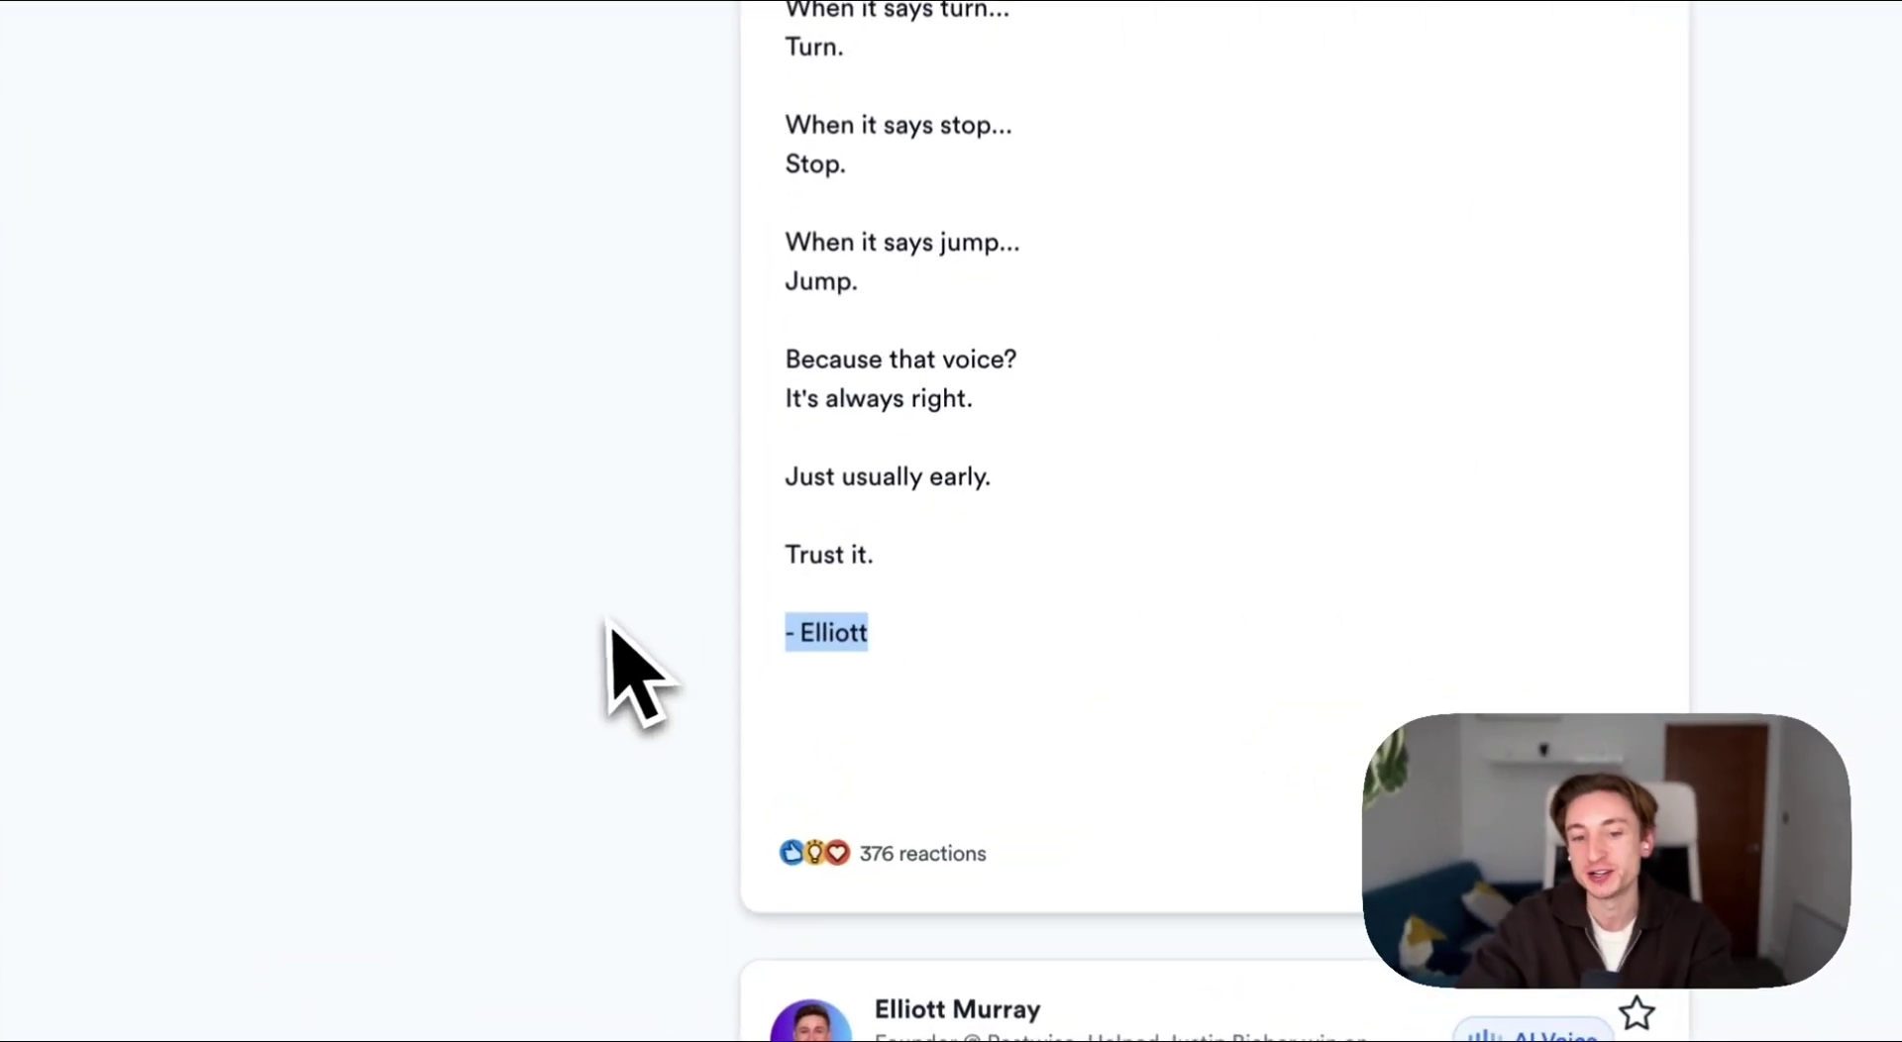
{"action": "scroll", "coordinate": [555, 622], "scroll_direction": "down", "scroll_amount": 5}
Expand both generated heart-versus-mind posts and read the Social Chain draft to its sign-off
{"action": "left_click", "coordinate": [1327, 560]}
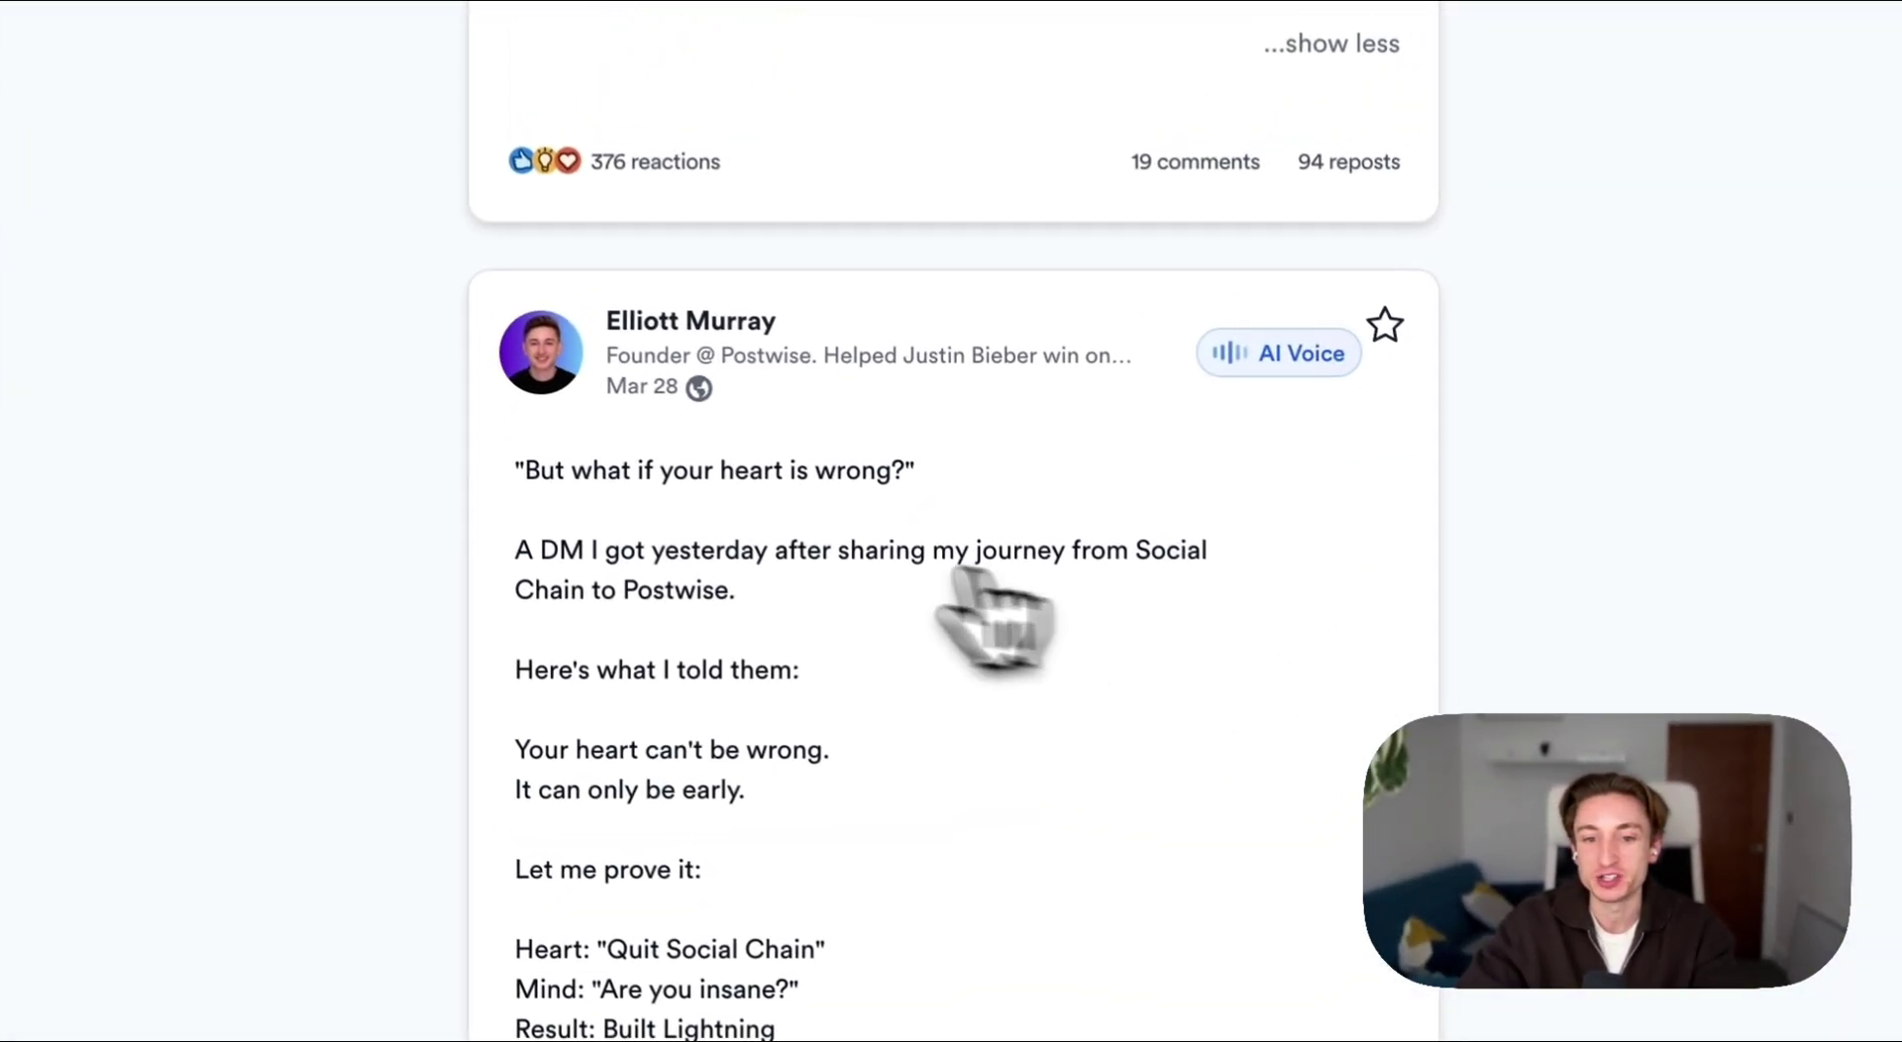
{"action": "scroll", "coordinate": [891, 594], "scroll_direction": "down", "scroll_amount": 5}
{"action": "scroll", "coordinate": [693, 446], "scroll_direction": "up", "scroll_amount": 2}
{"action": "scroll", "coordinate": [742, 403], "scroll_direction": "up", "scroll_amount": 10}
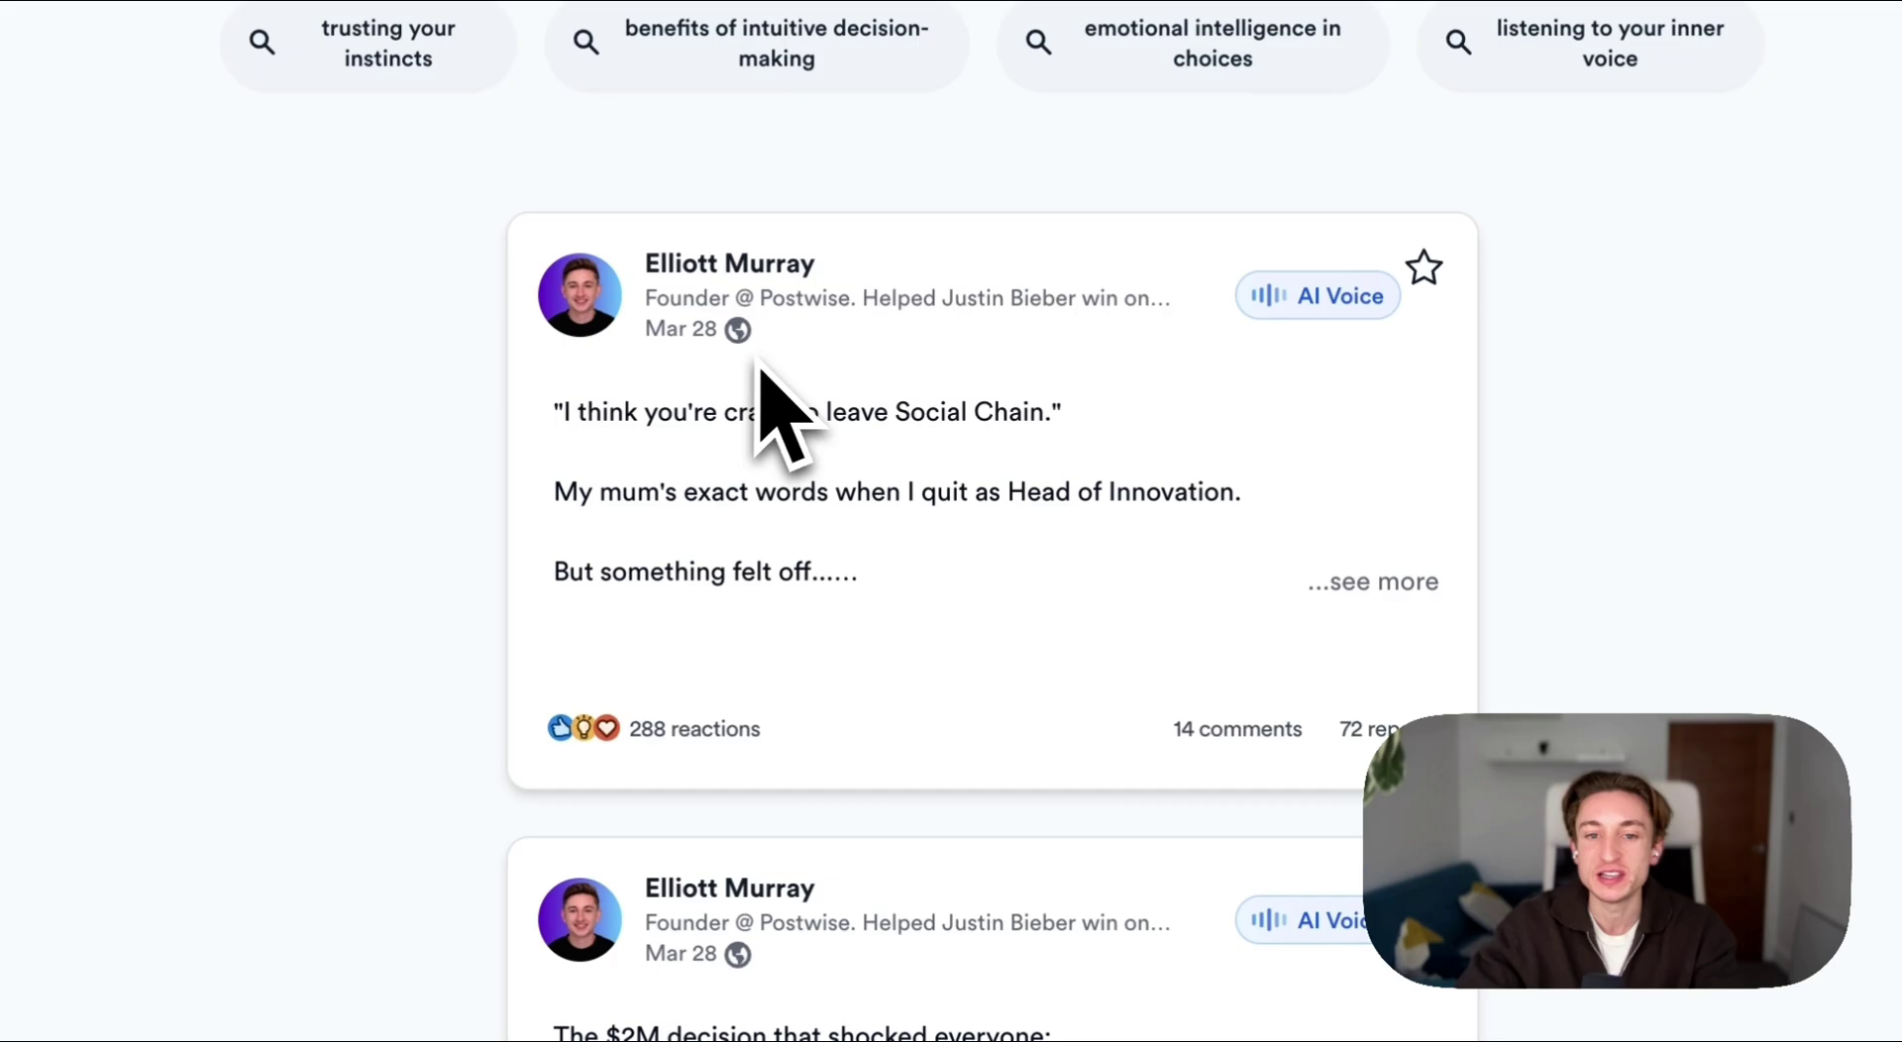
{"action": "scroll", "coordinate": [892, 496], "scroll_direction": "up", "scroll_amount": 3}
{"action": "left_click", "coordinate": [1338, 777]}
{"action": "scroll", "coordinate": [1380, 531], "scroll_direction": "down", "scroll_amount": 3}
{"action": "scroll", "coordinate": [1287, 475], "scroll_direction": "down", "scroll_amount": 5}
{"action": "scroll", "coordinate": [1188, 421], "scroll_direction": "down", "scroll_amount": 8}
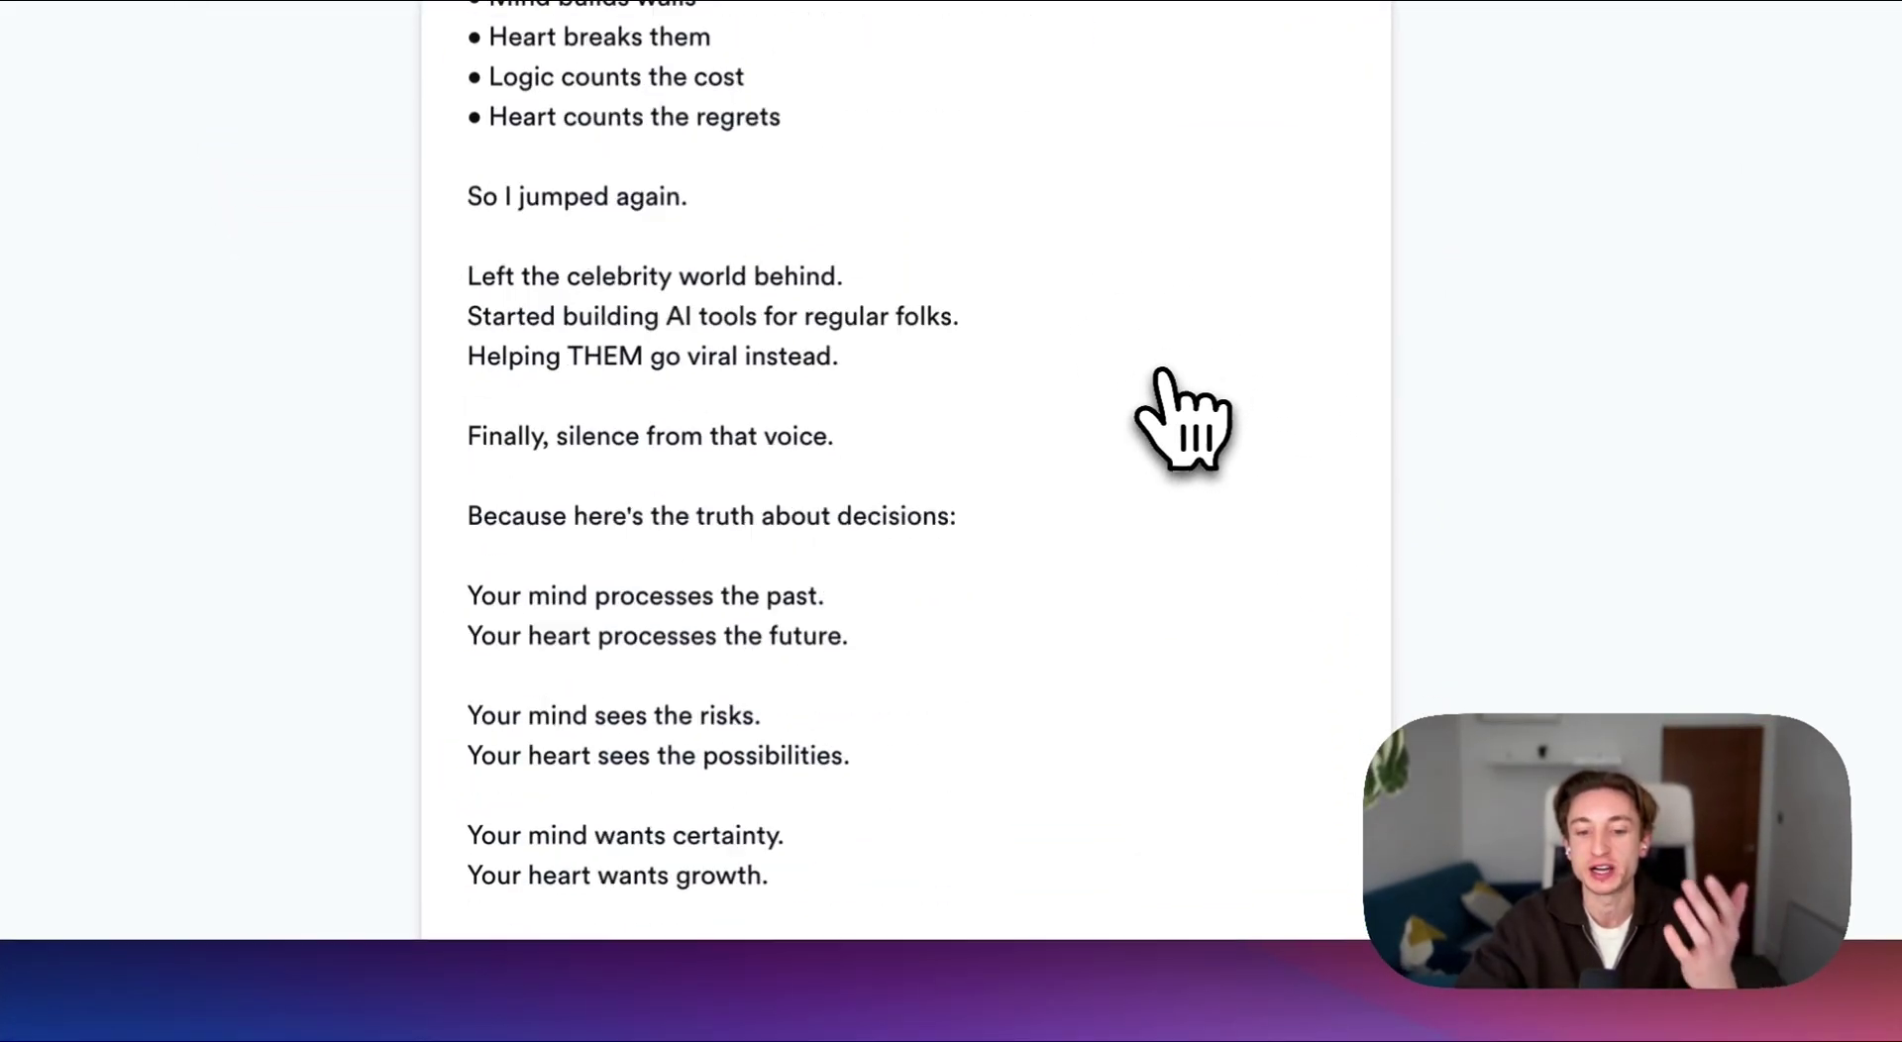
{"action": "scroll", "coordinate": [1179, 406], "scroll_direction": "down", "scroll_amount": 3}
{"action": "scroll", "coordinate": [1179, 411], "scroll_direction": "down", "scroll_amount": 3}
{"action": "scroll", "coordinate": [1183, 416], "scroll_direction": "down", "scroll_amount": 2}
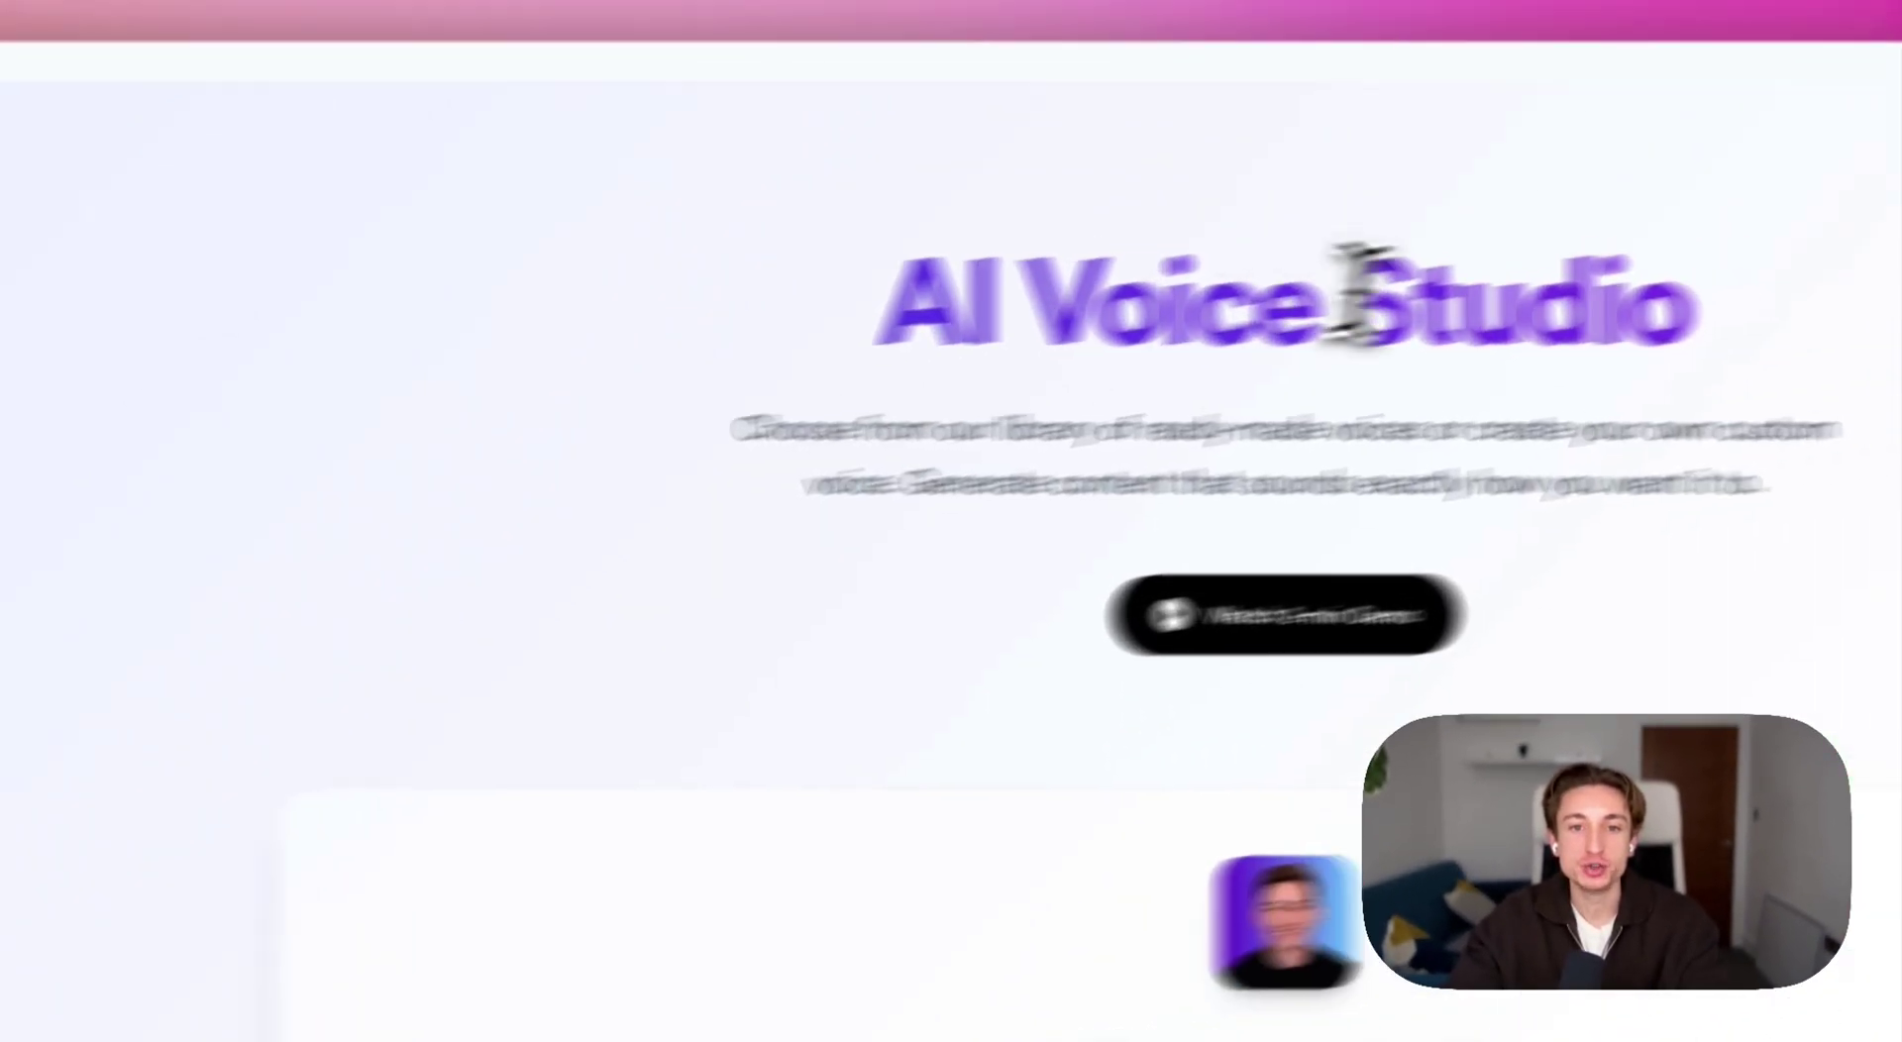
Open the Voice Library and highlight the creators that inspired The Casual Confidant
{"action": "scroll", "coordinate": [941, 495], "scroll_direction": "down", "scroll_amount": 10}
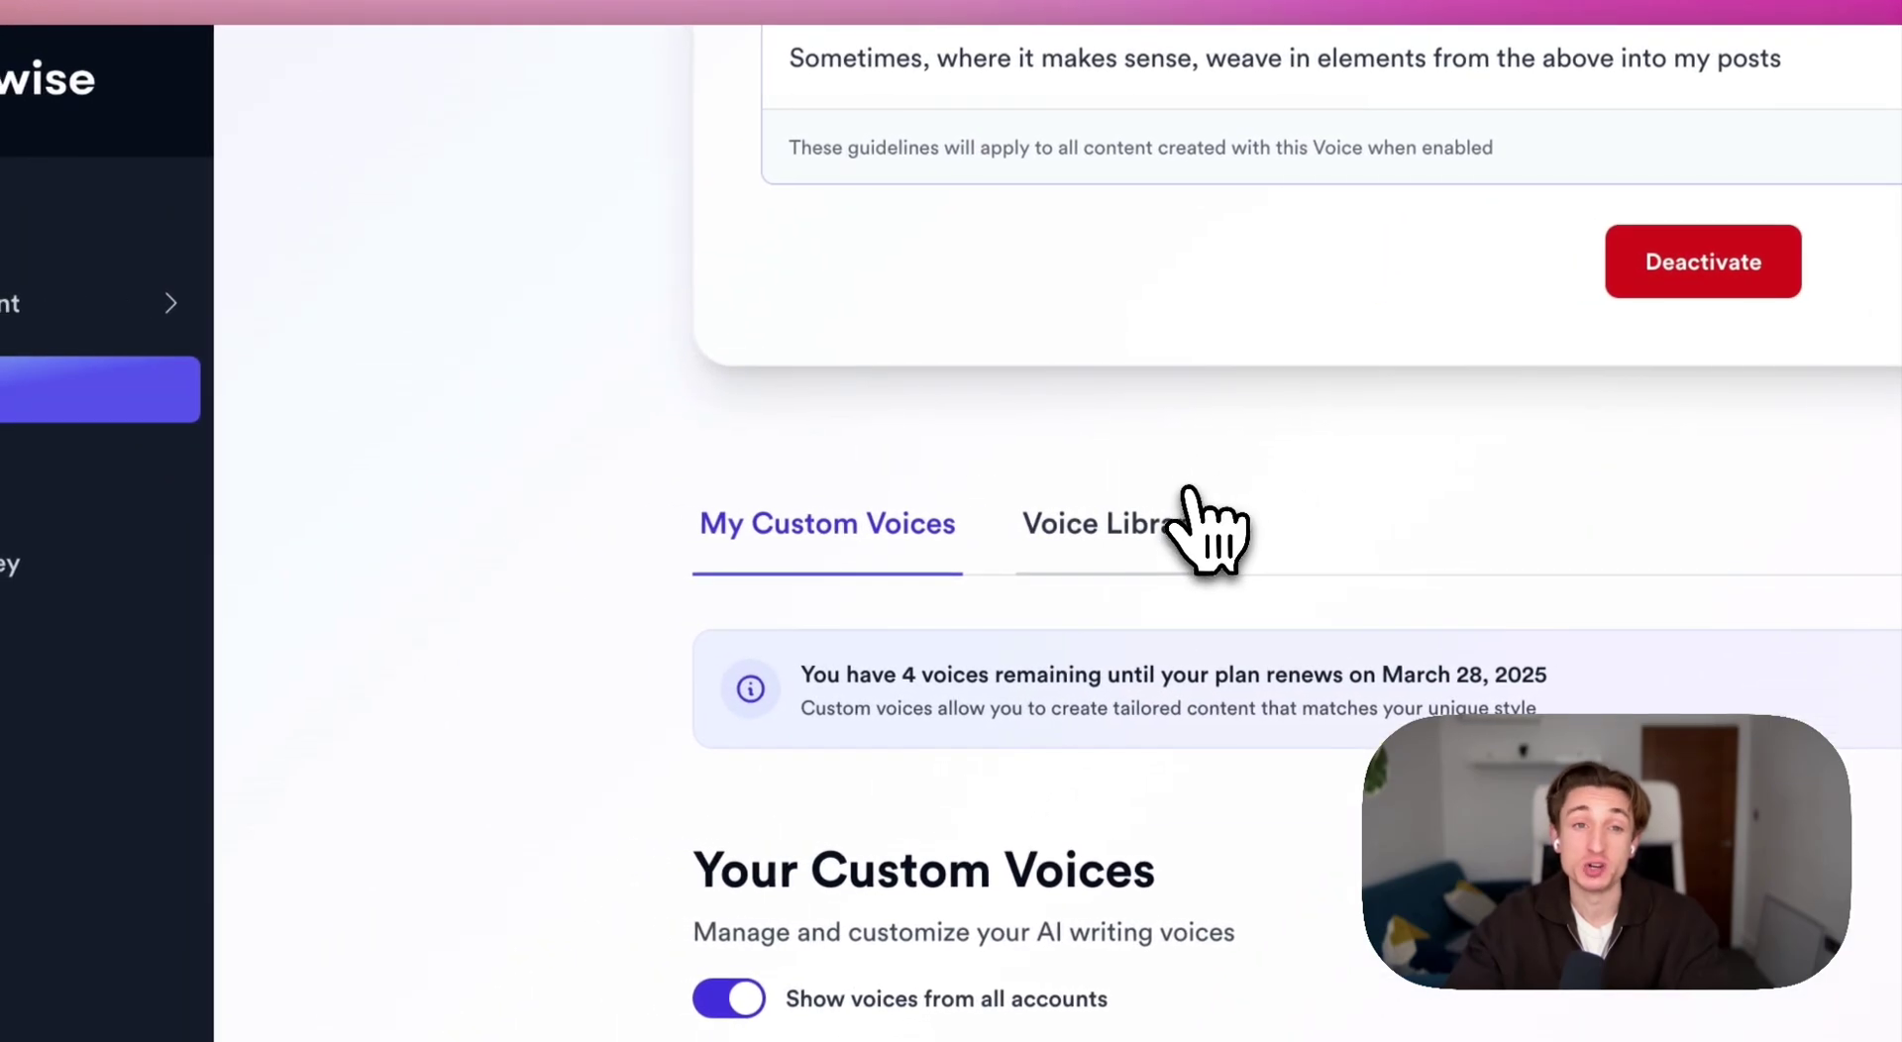
{"action": "left_click", "coordinate": [1204, 530]}
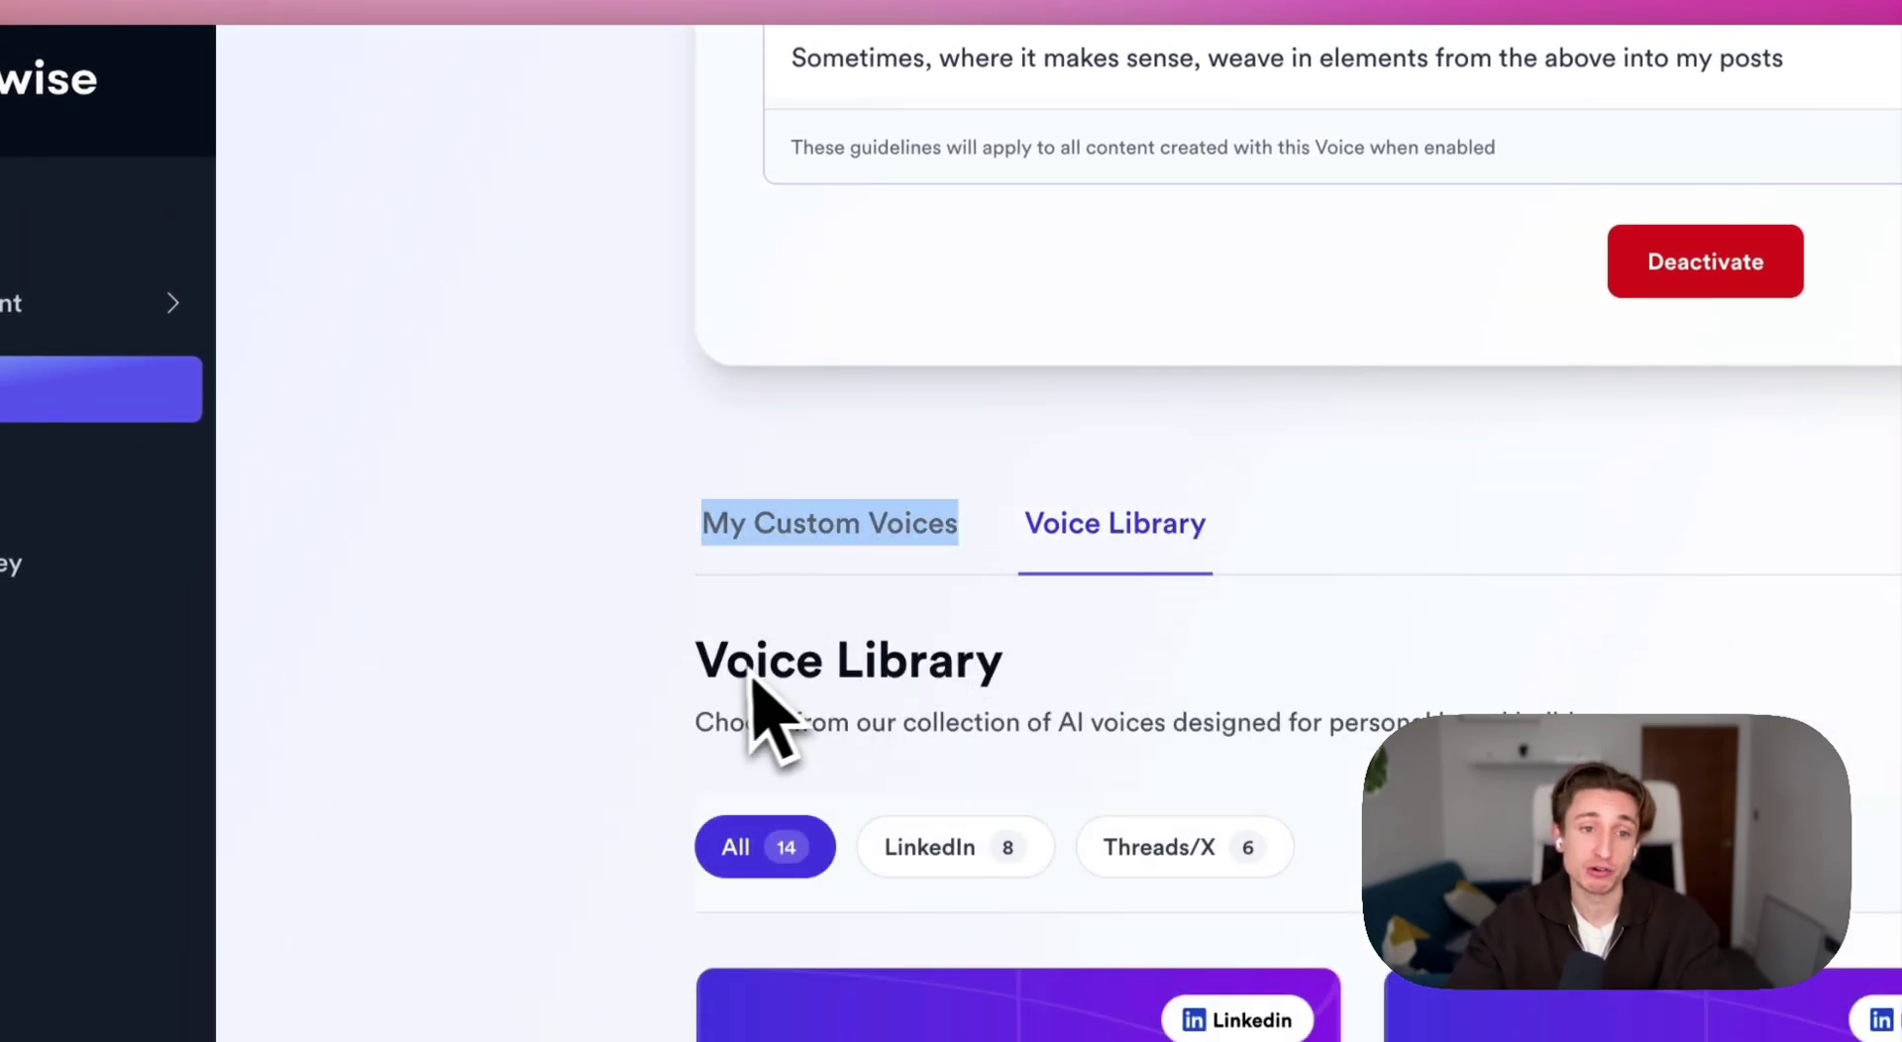
{"action": "left_click_drag", "start_coordinate": [810, 666], "coordinate": [950, 649]}
{"action": "scroll", "coordinate": [942, 667], "scroll_direction": "down", "scroll_amount": 3}
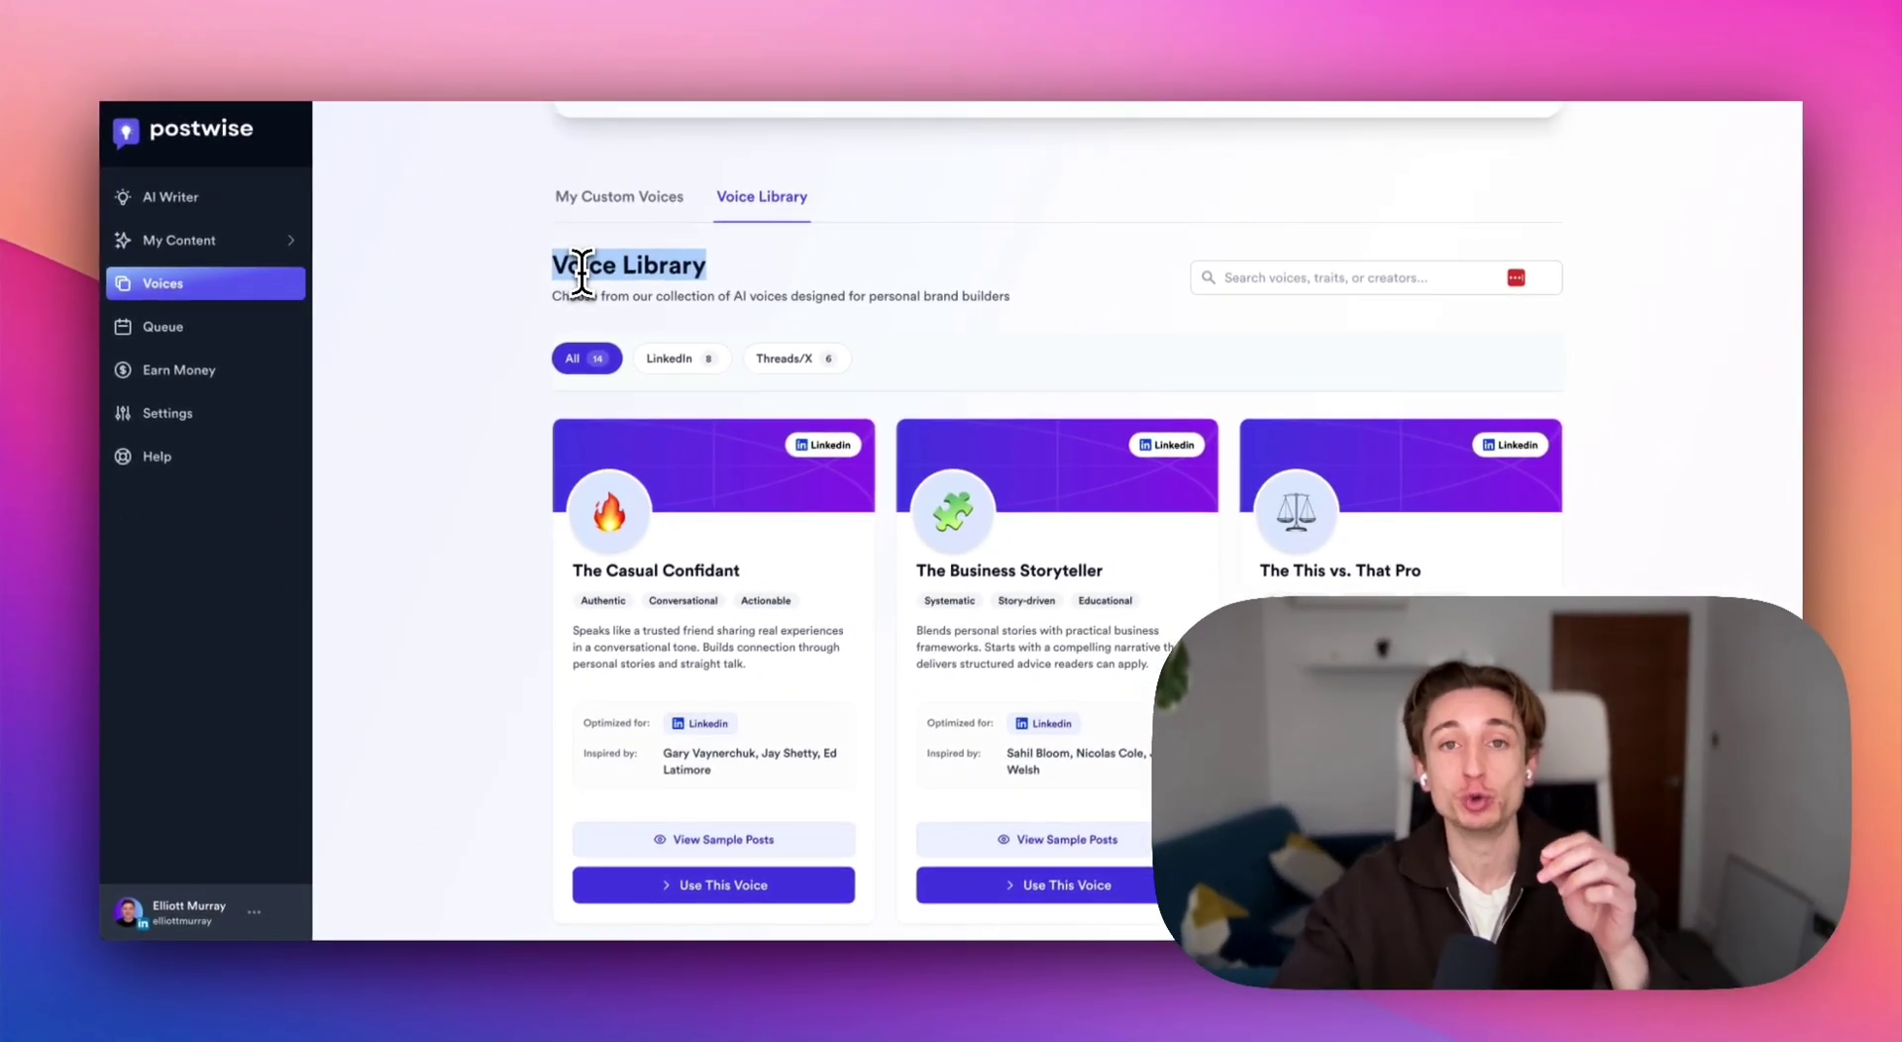
{"action": "scroll", "coordinate": [628, 311], "scroll_direction": "down", "scroll_amount": 2}
{"action": "left_click_drag", "start_coordinate": [798, 451], "coordinate": [1068, 450]}
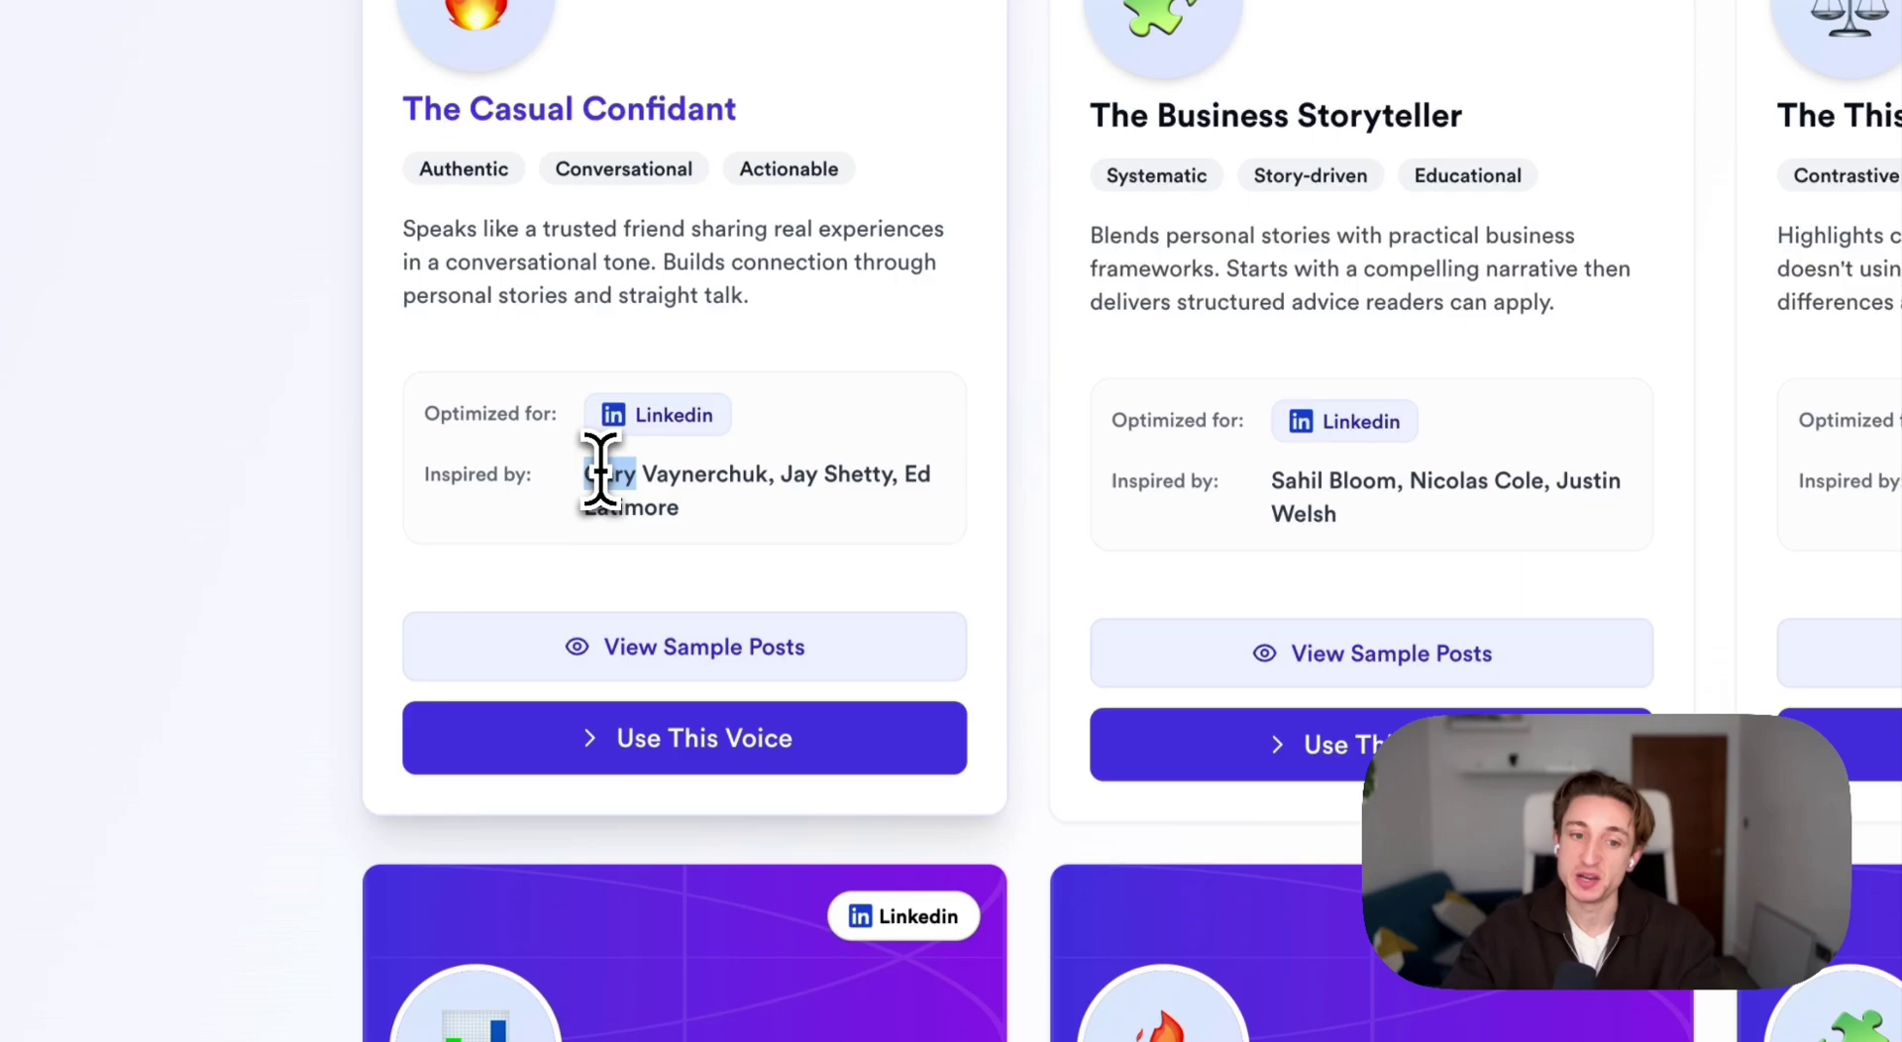
{"action": "left_click_drag", "start_coordinate": [584, 471], "coordinate": [755, 474]}
{"action": "left_click", "coordinate": [780, 471]}
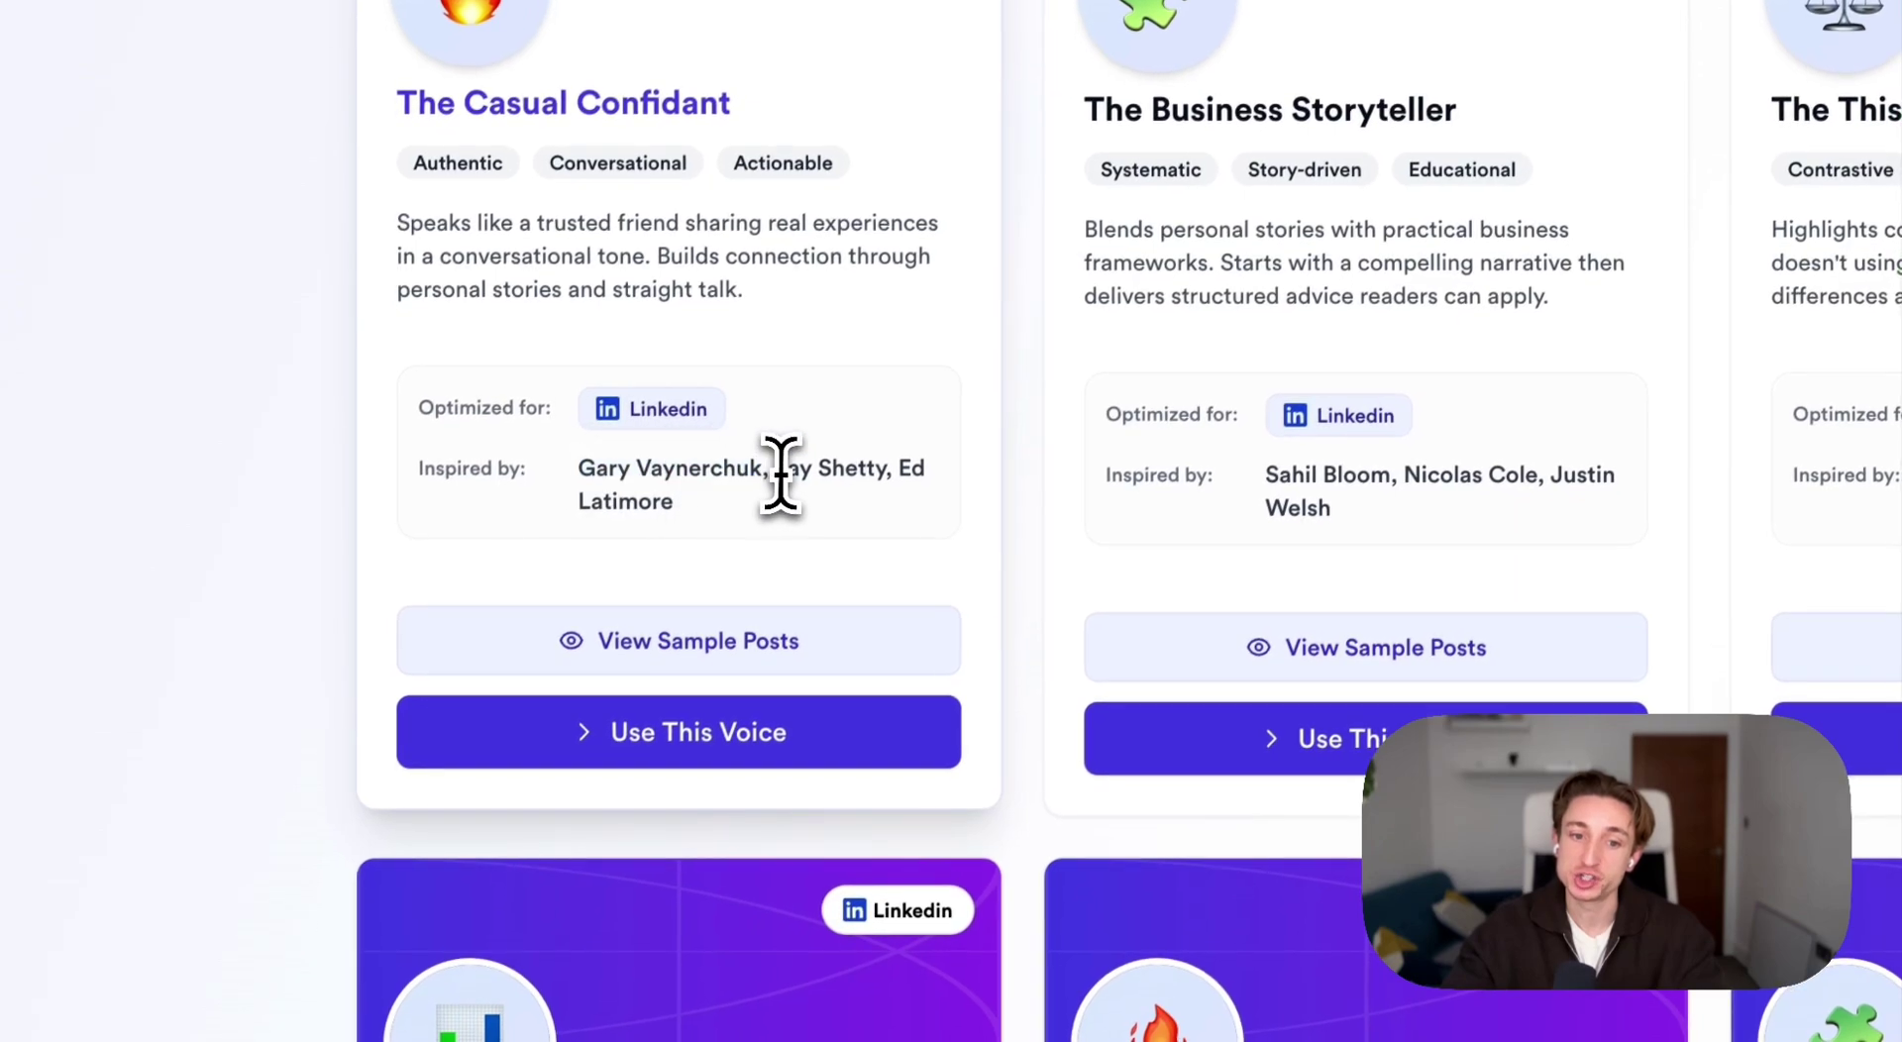
Preview The Casual Confidant's sample posts, stepping to the next example, then close the preview
{"action": "left_click", "coordinate": [609, 644]}
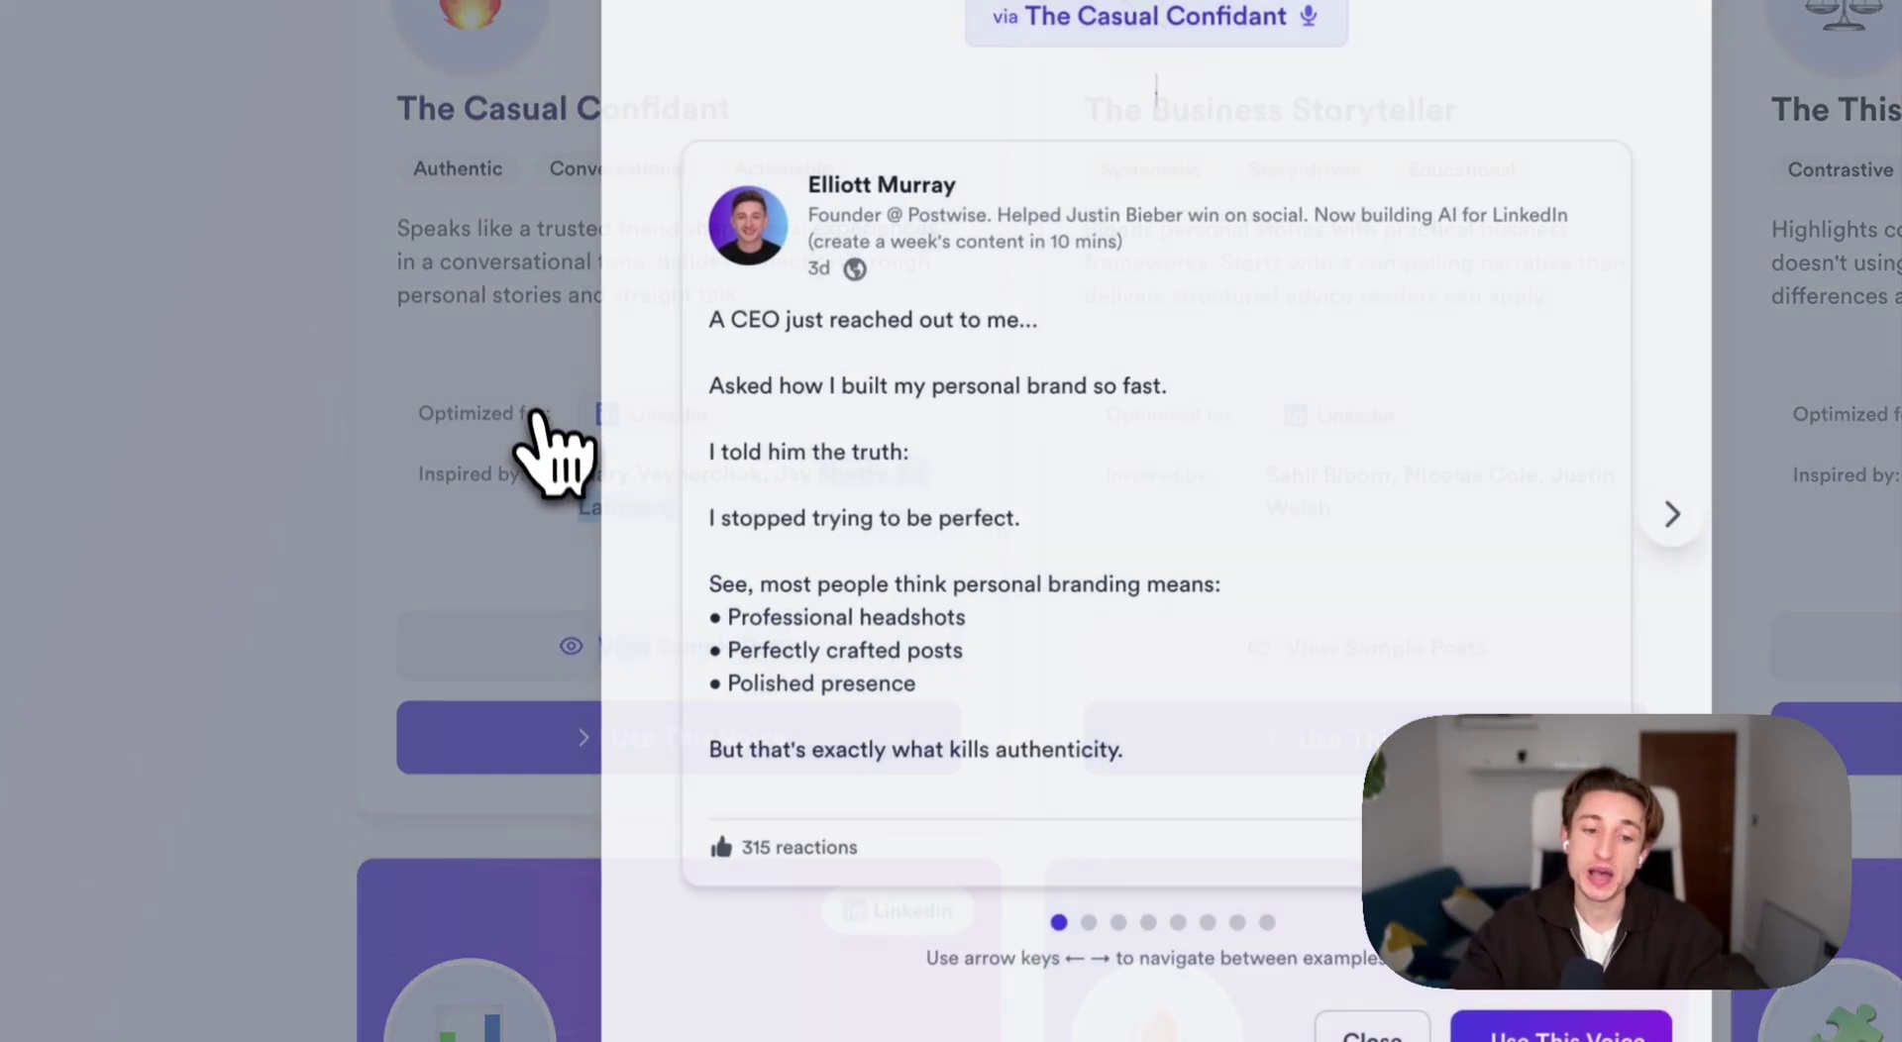
{"action": "scroll", "coordinate": [921, 535], "scroll_direction": "down", "scroll_amount": 1}
{"action": "scroll", "coordinate": [905, 553], "scroll_direction": "down", "scroll_amount": 2}
{"action": "scroll", "coordinate": [902, 510], "scroll_direction": "down", "scroll_amount": 2}
{"action": "scroll", "coordinate": [906, 552], "scroll_direction": "down", "scroll_amount": 1}
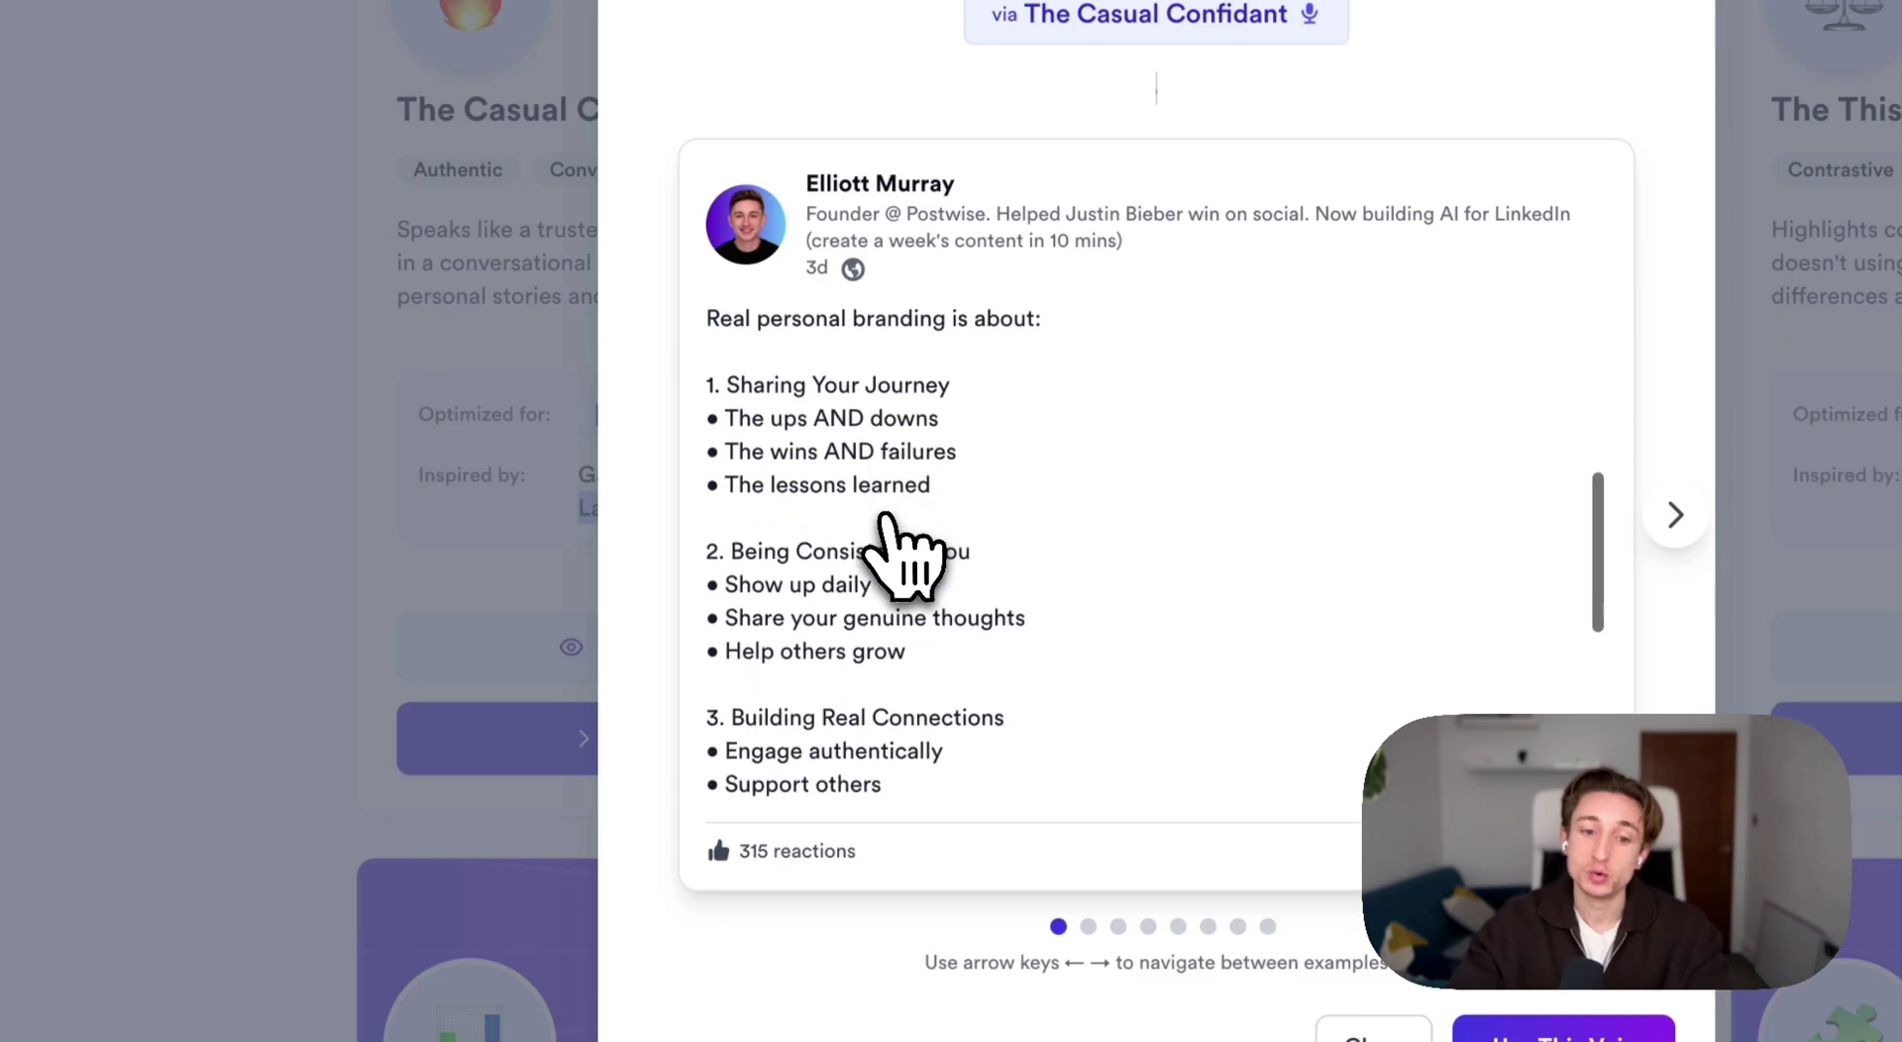
{"action": "scroll", "coordinate": [903, 555], "scroll_direction": "down", "scroll_amount": 3}
{"action": "scroll", "coordinate": [904, 442], "scroll_direction": "down", "scroll_amount": 2}
{"action": "left_click", "coordinate": [1674, 515]}
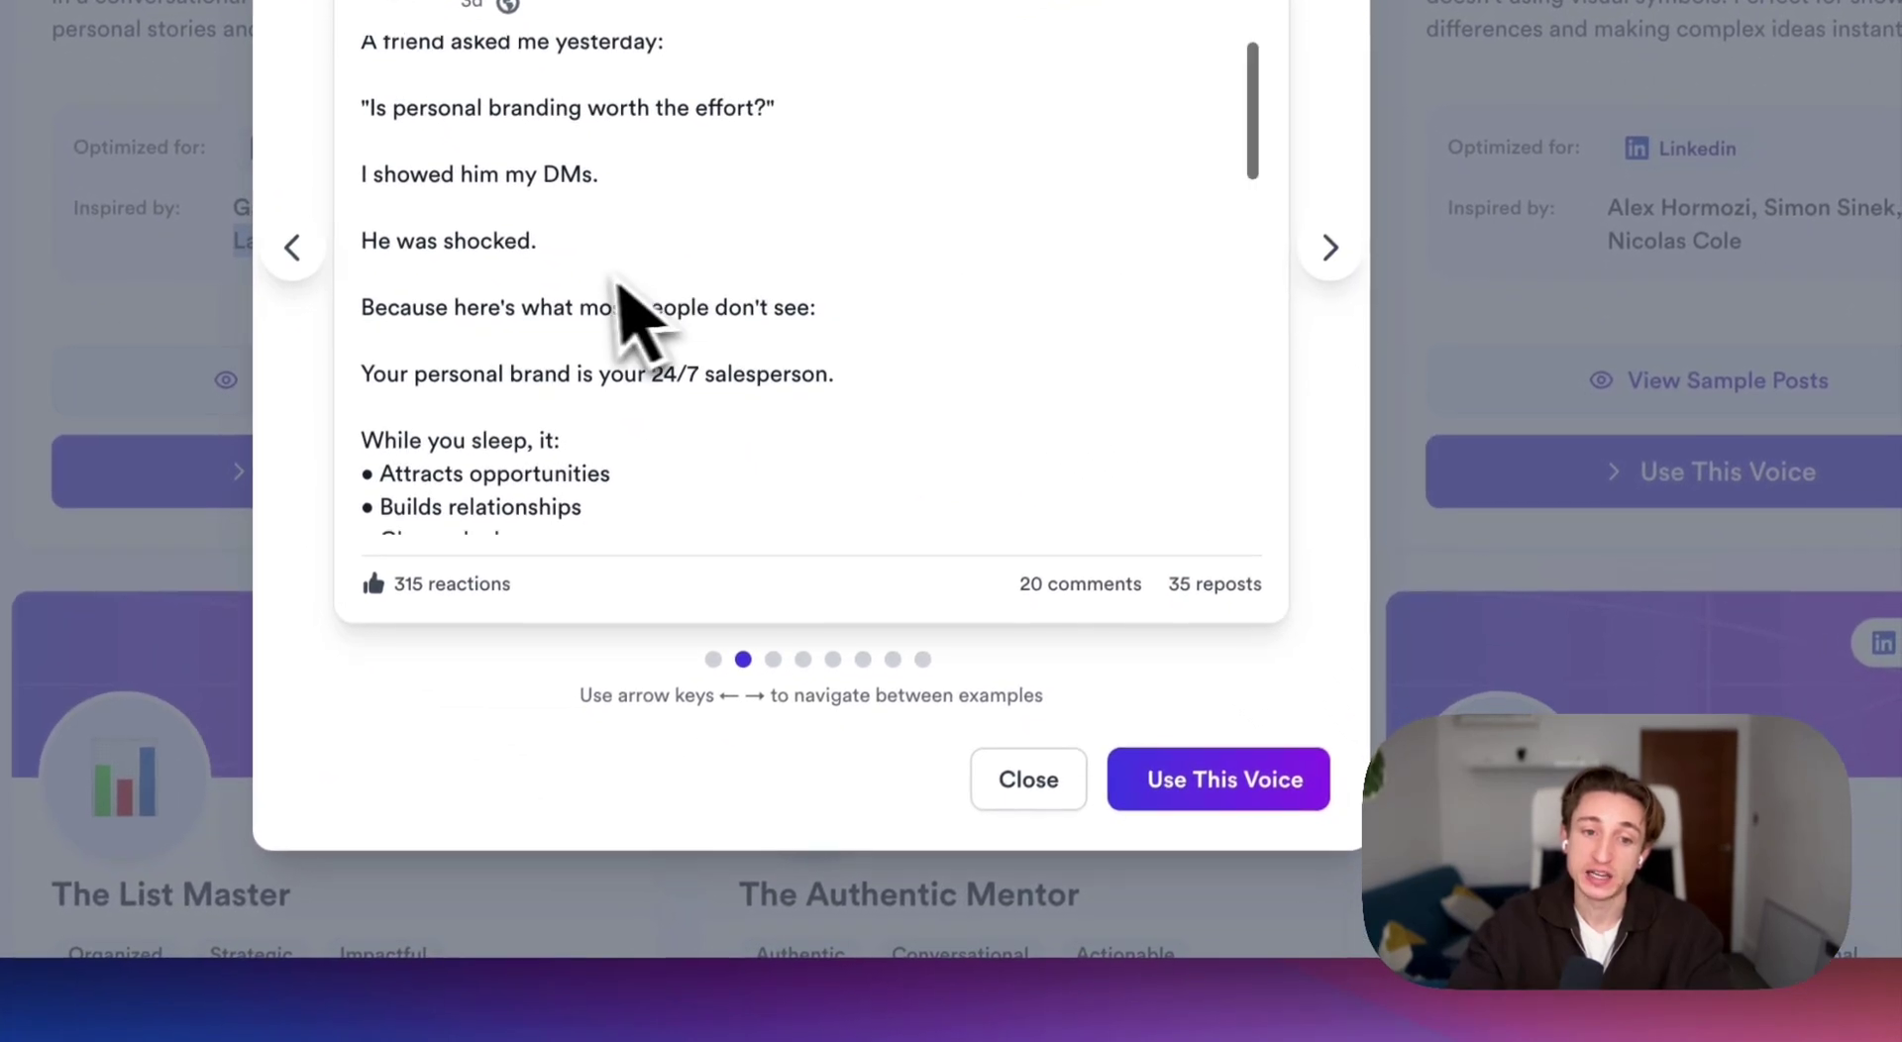
{"action": "scroll", "coordinate": [594, 287], "scroll_direction": "down", "scroll_amount": 4}
{"action": "scroll", "coordinate": [574, 293], "scroll_direction": "down", "scroll_amount": 2}
{"action": "scroll", "coordinate": [573, 298], "scroll_direction": "down", "scroll_amount": 3}
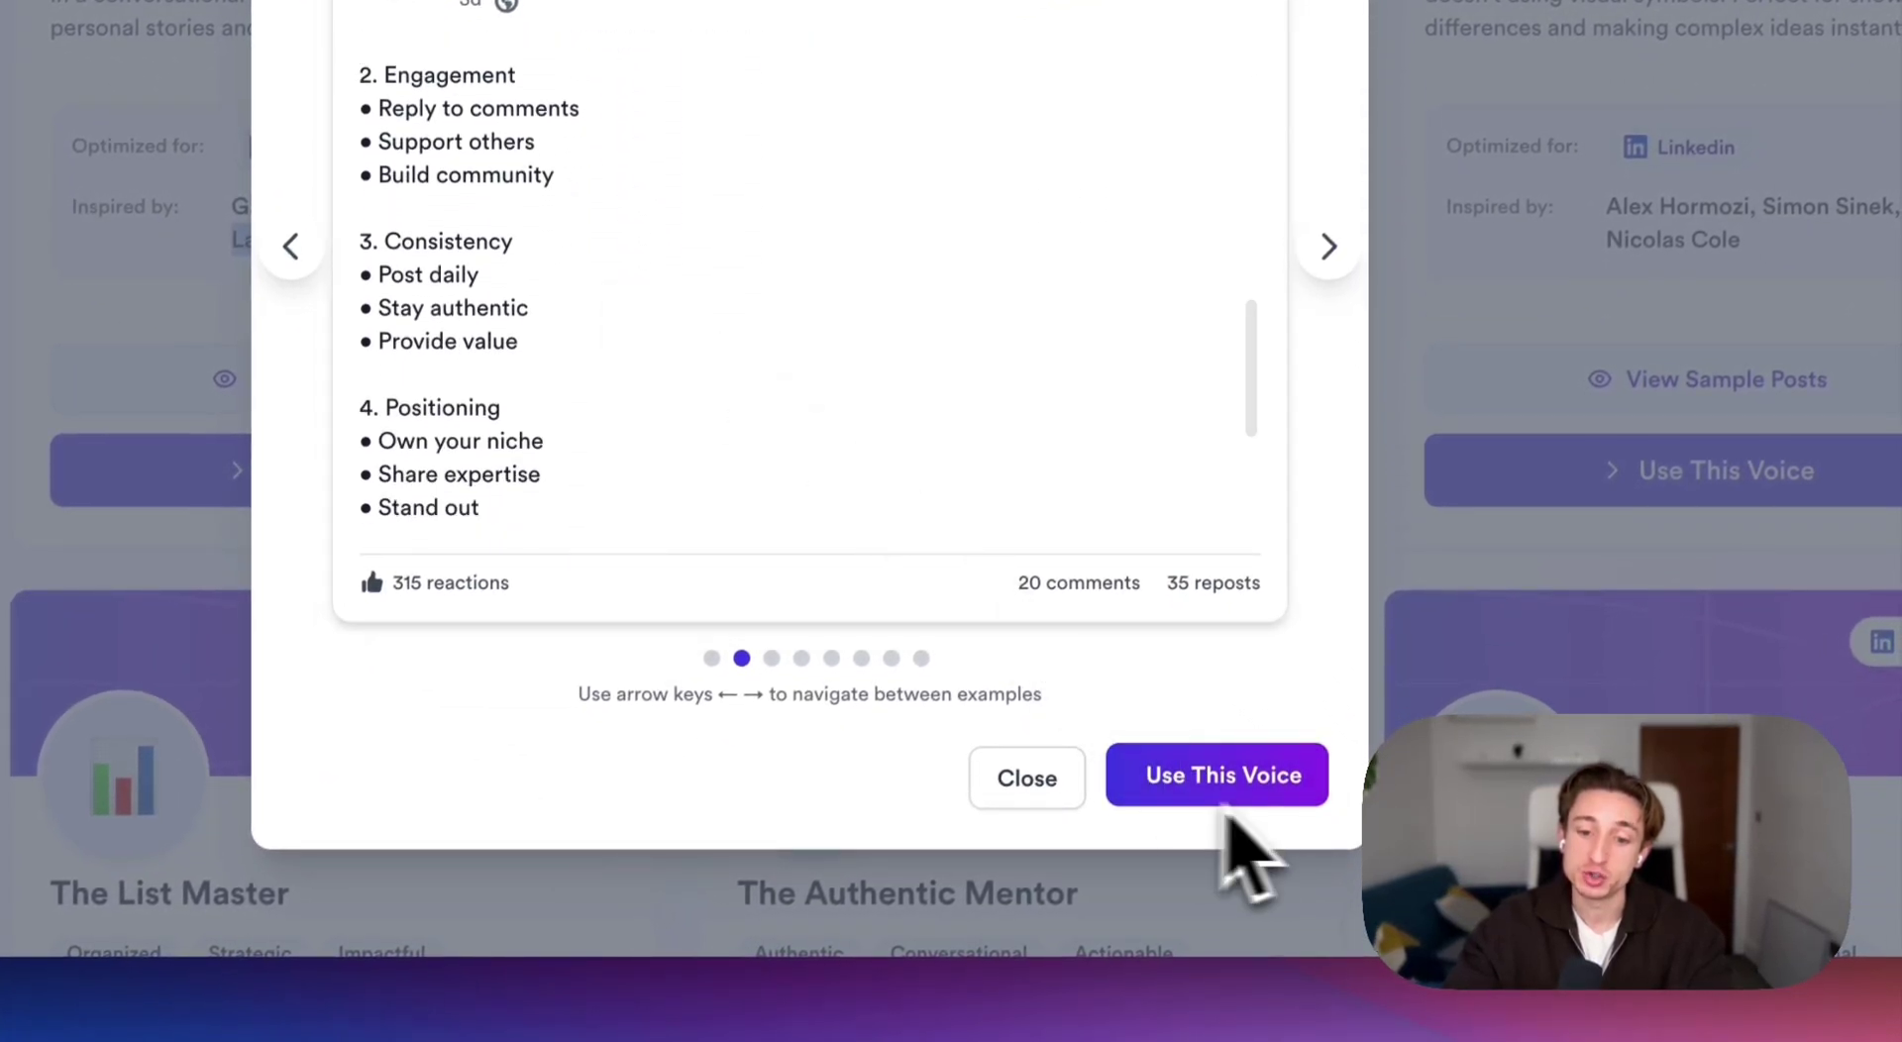
{"action": "left_click", "coordinate": [1027, 777]}
{"action": "scroll", "coordinate": [666, 373], "scroll_direction": "down", "scroll_amount": 1}
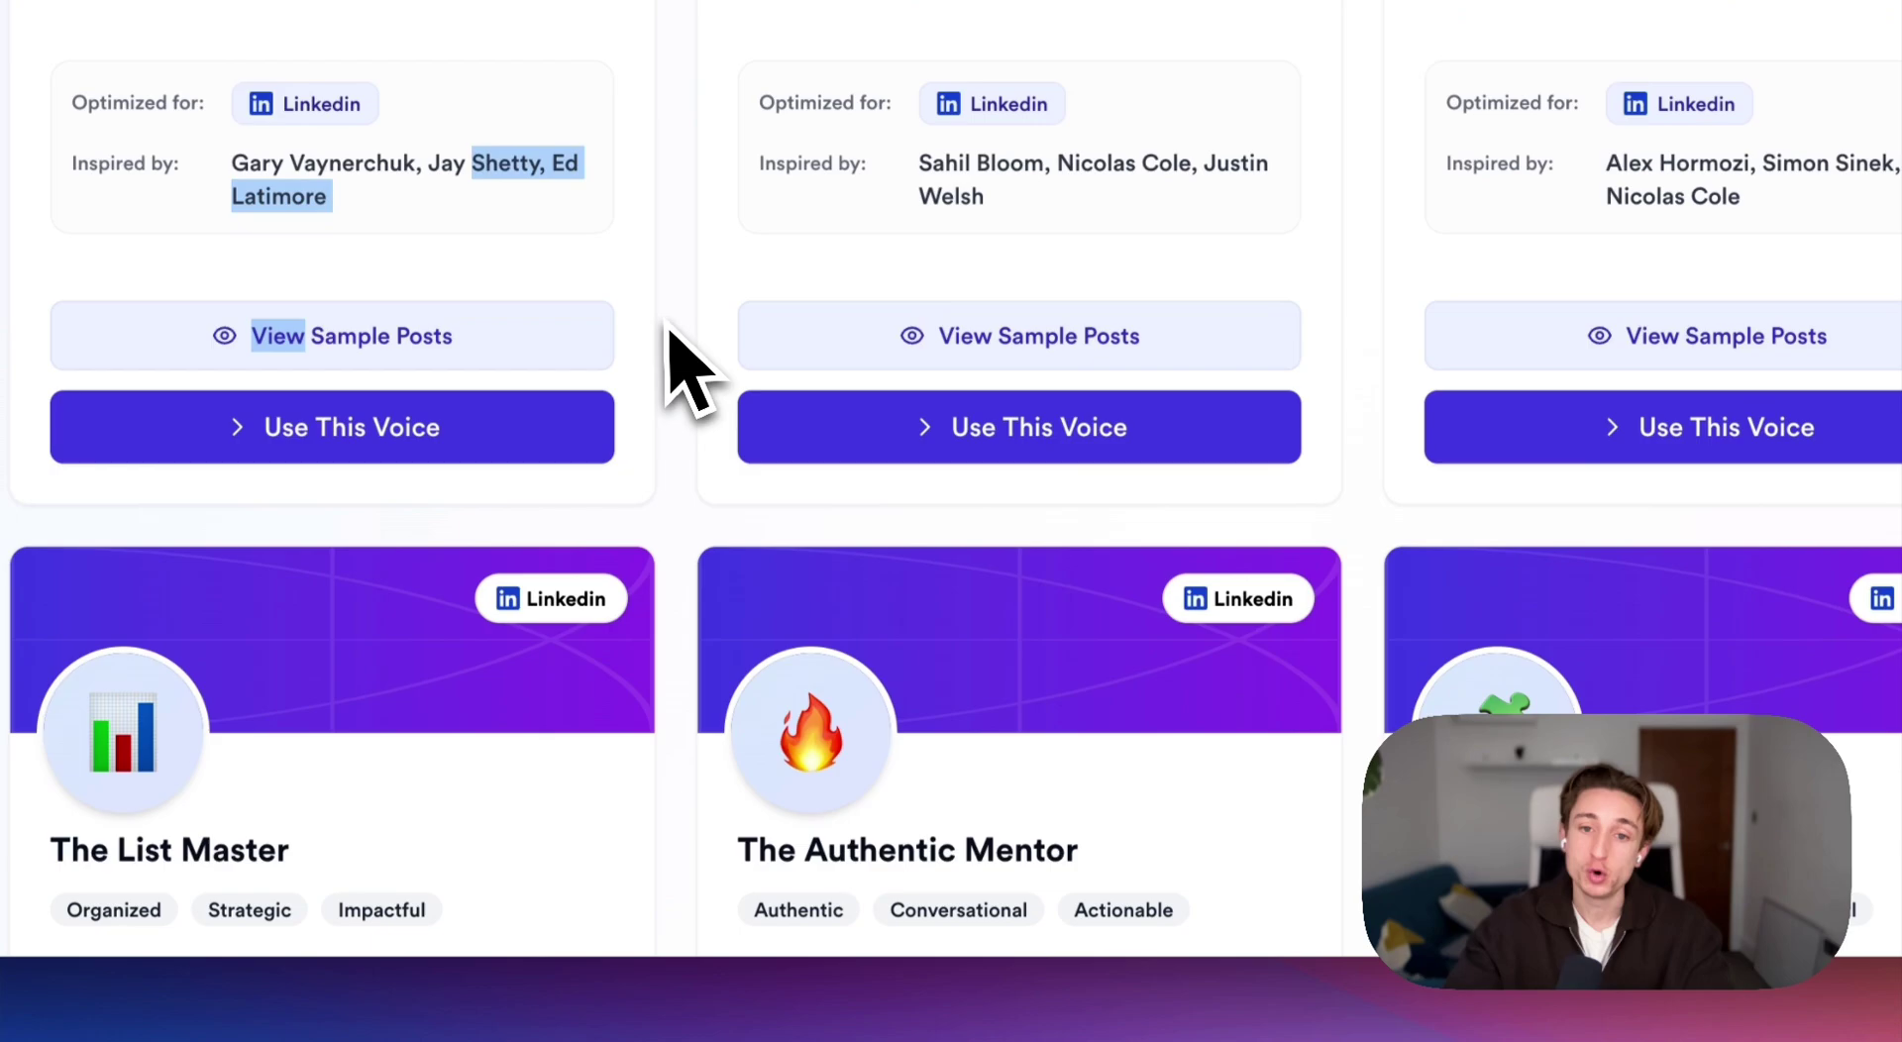
Preview The Business Storyteller's sample posts, then close the preview
{"action": "left_click", "coordinate": [994, 354]}
{"action": "scroll", "coordinate": [658, 353], "scroll_direction": "down", "scroll_amount": 1}
{"action": "scroll", "coordinate": [627, 353], "scroll_direction": "down", "scroll_amount": 4}
{"action": "scroll", "coordinate": [619, 337], "scroll_direction": "down", "scroll_amount": 4}
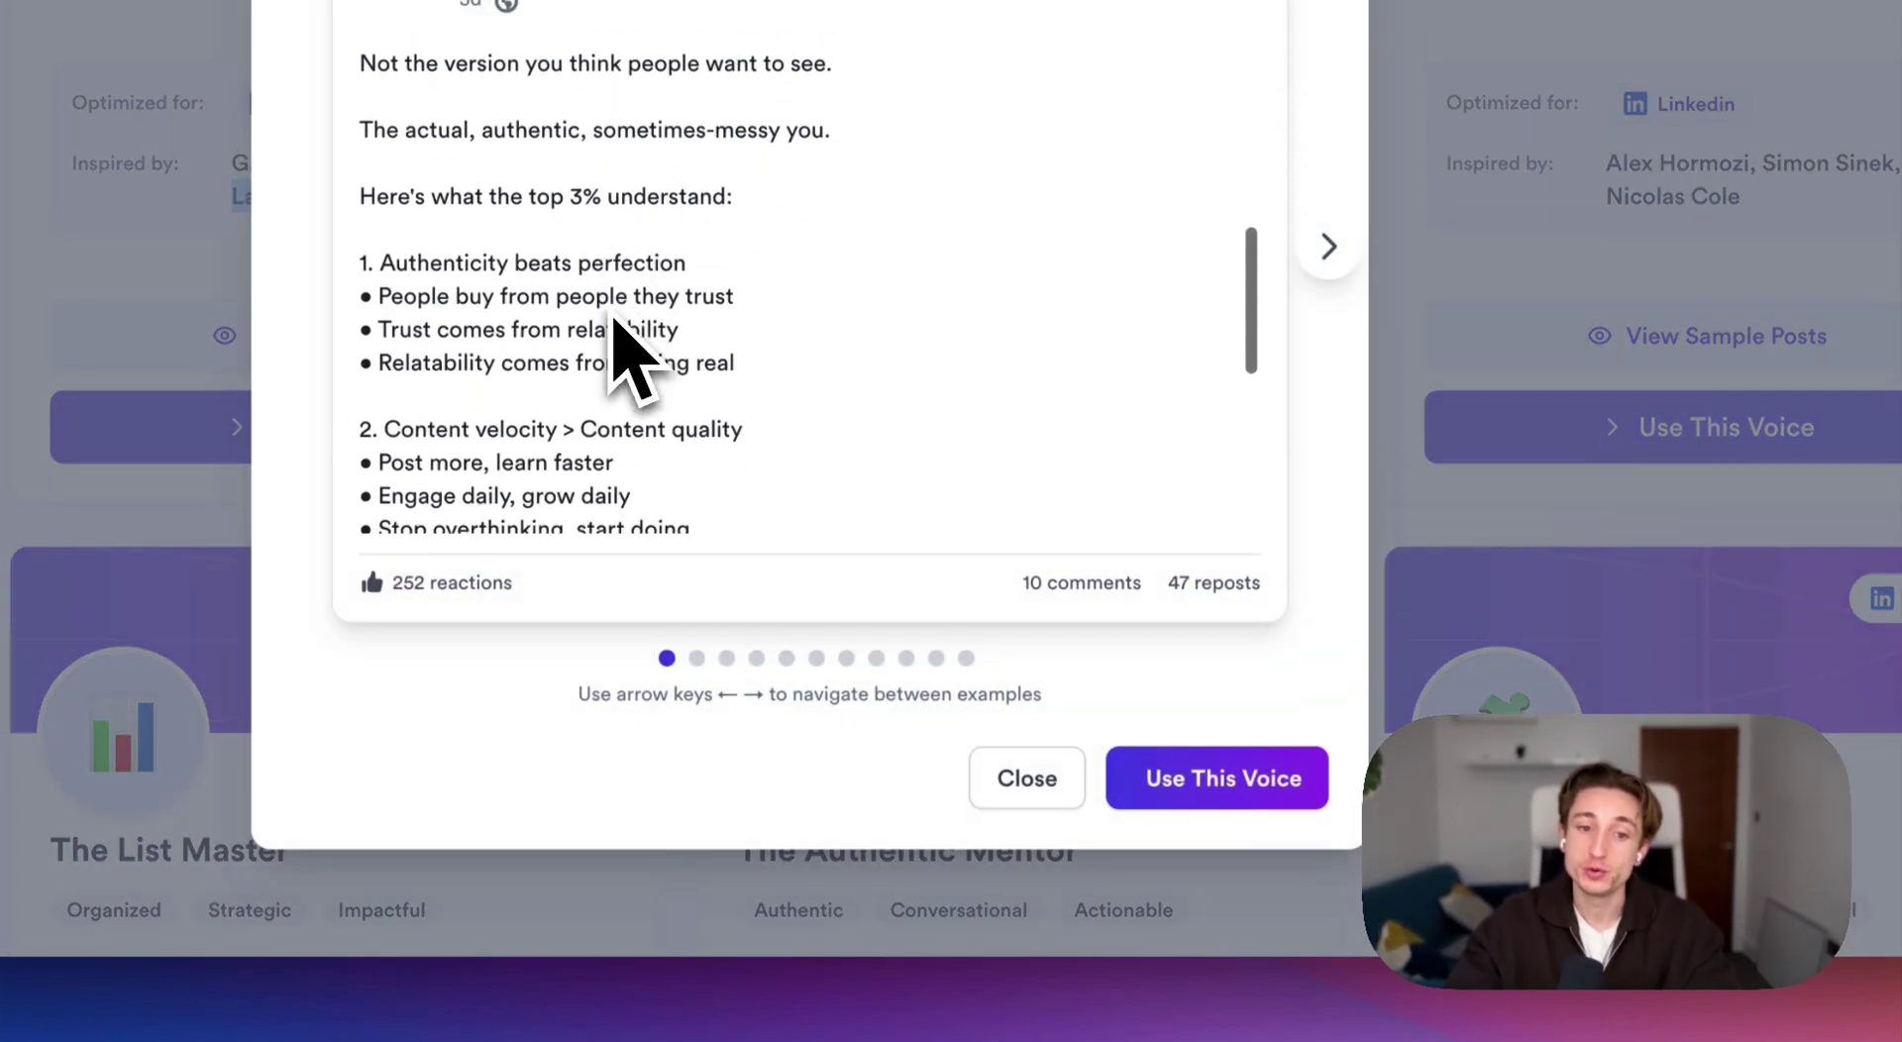
{"action": "scroll", "coordinate": [624, 337], "scroll_direction": "down", "scroll_amount": 4}
{"action": "scroll", "coordinate": [629, 347], "scroll_direction": "down", "scroll_amount": 3}
{"action": "scroll", "coordinate": [634, 352], "scroll_direction": "down", "scroll_amount": 1}
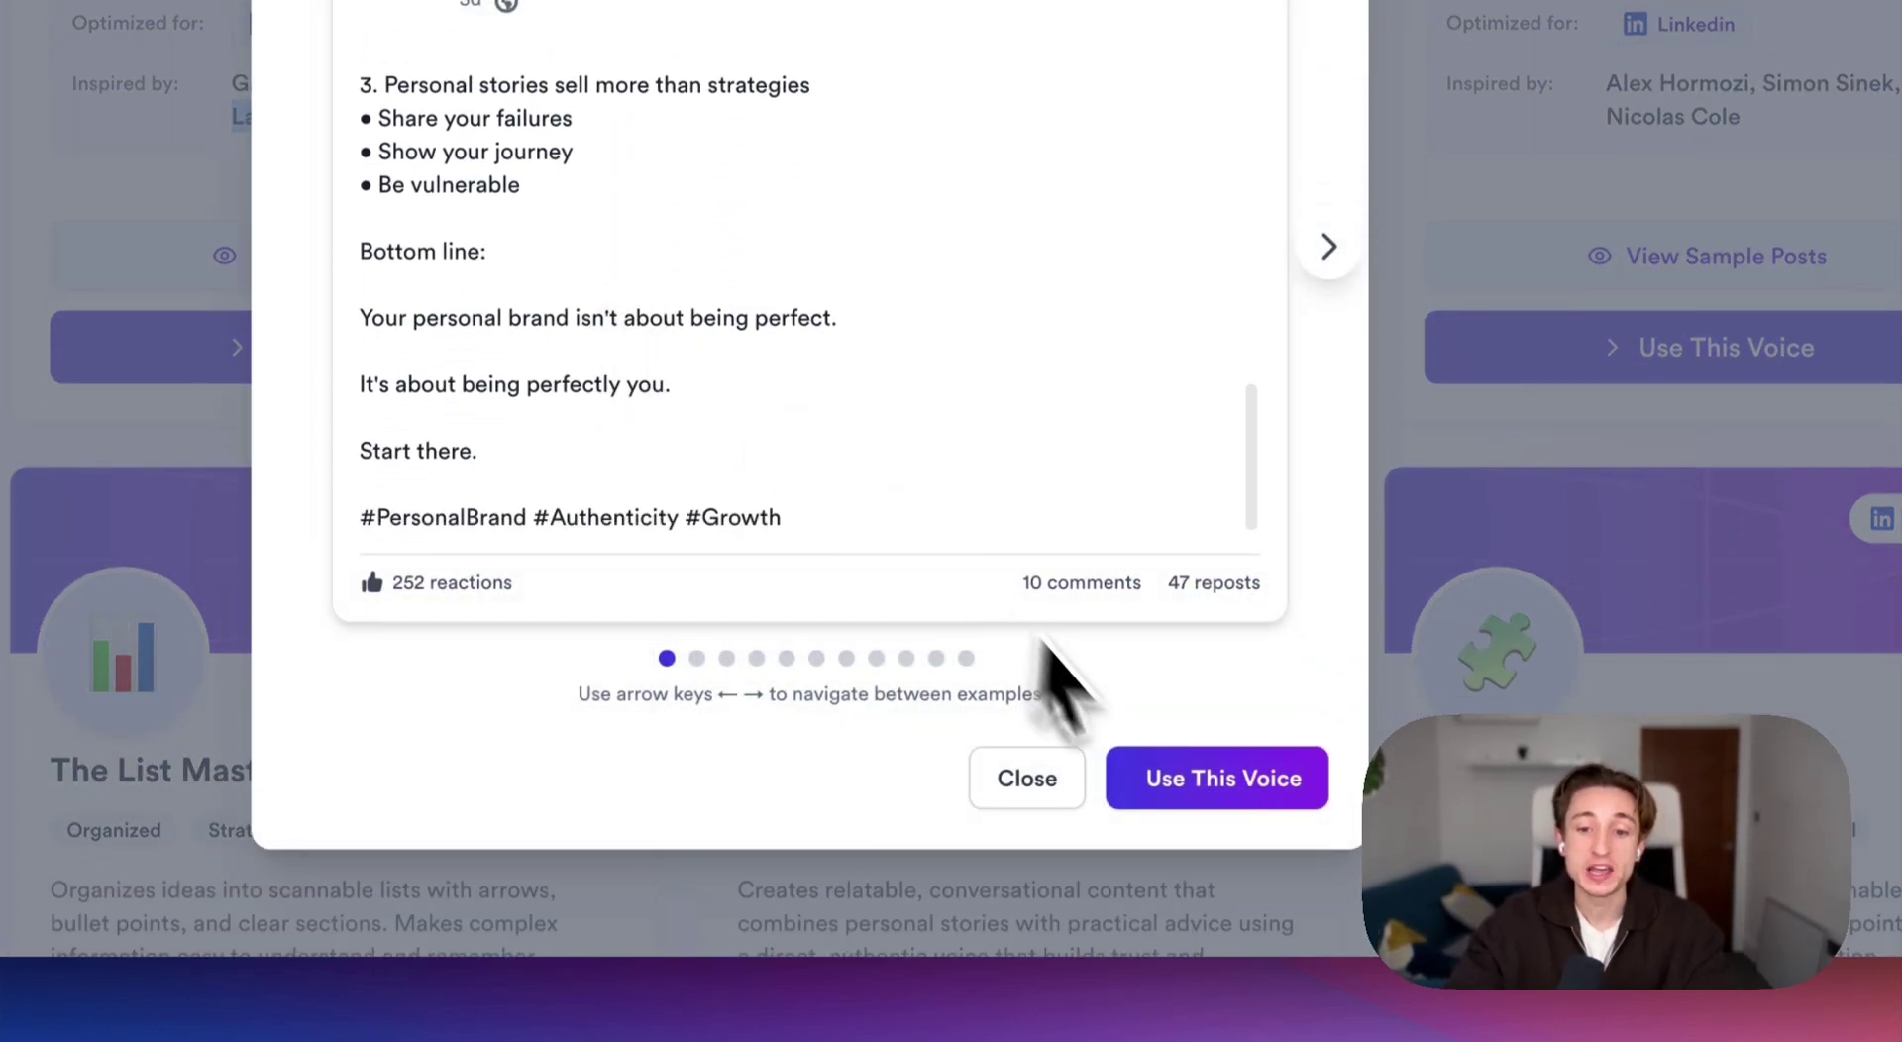
{"action": "left_click", "coordinate": [1117, 782]}
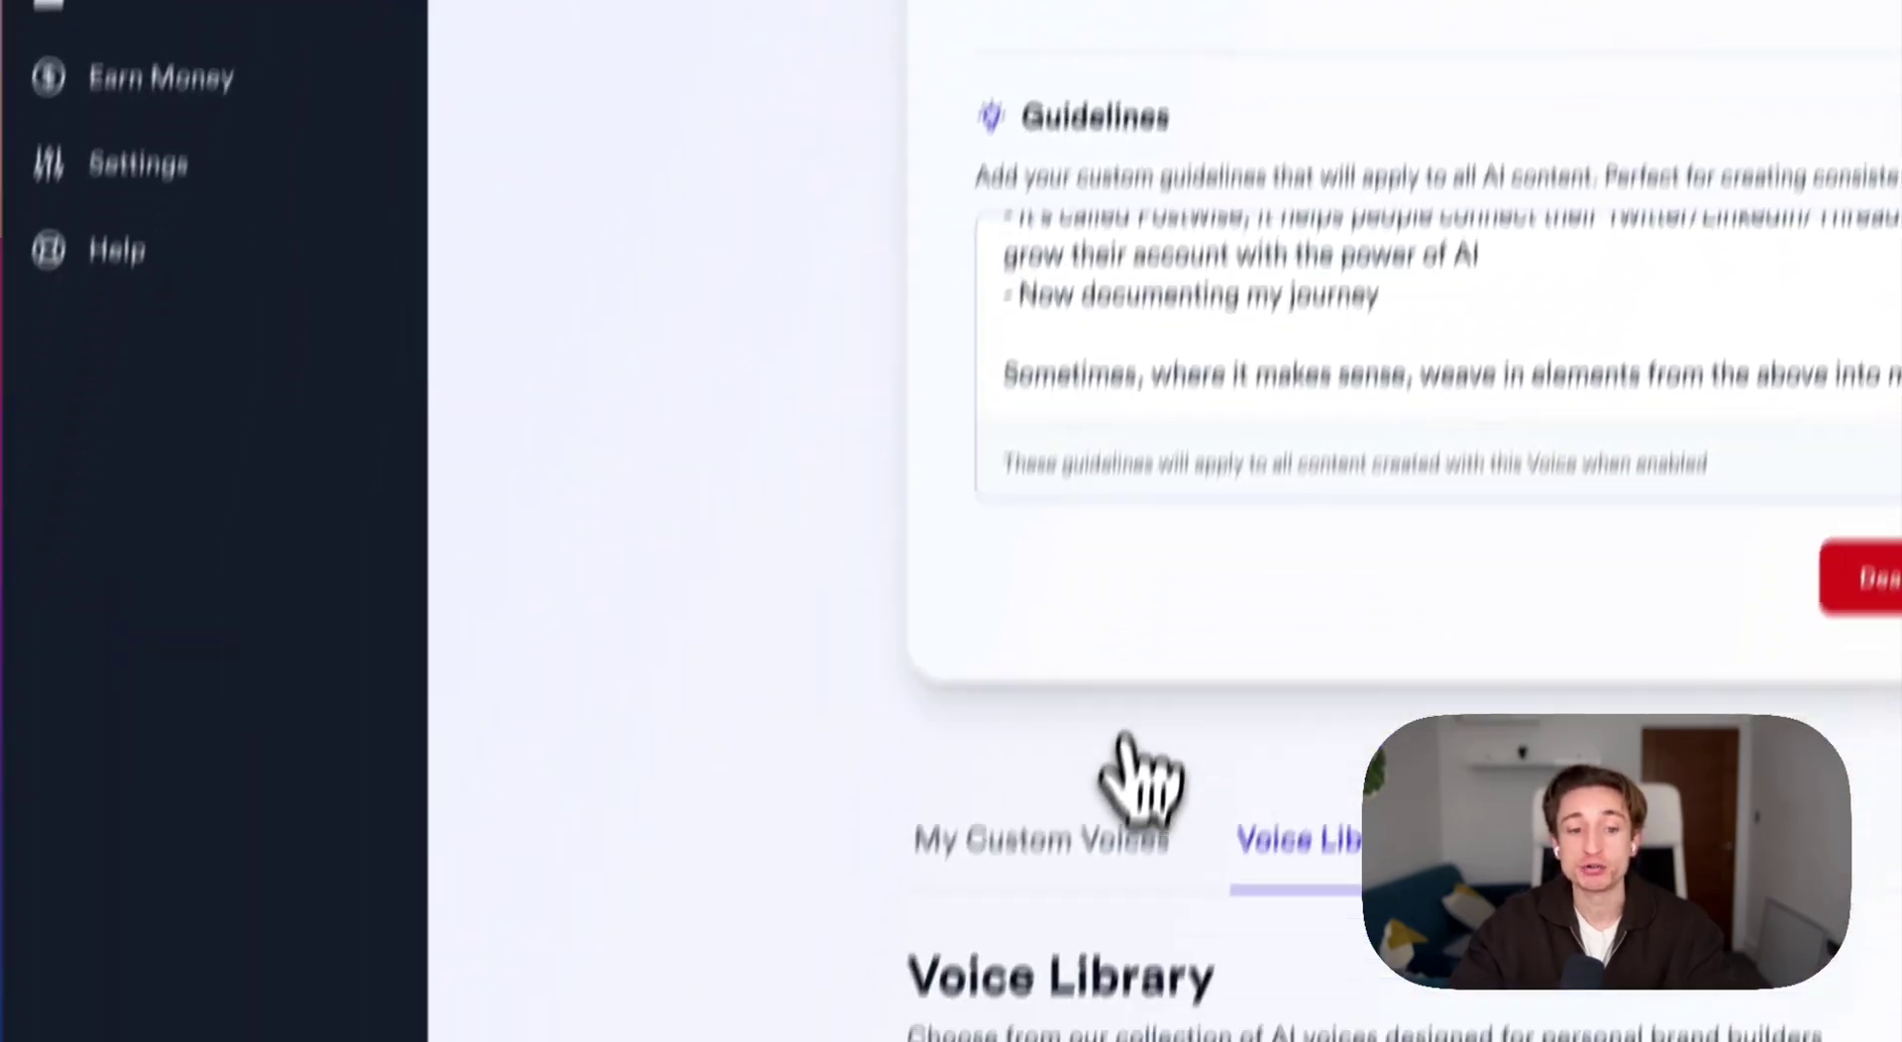
Return to My Custom Voices, then toggle the clone's guidelines off and back on
{"action": "left_click", "coordinate": [1080, 837]}
{"action": "scroll", "coordinate": [723, 426], "scroll_direction": "down", "scroll_amount": 5}
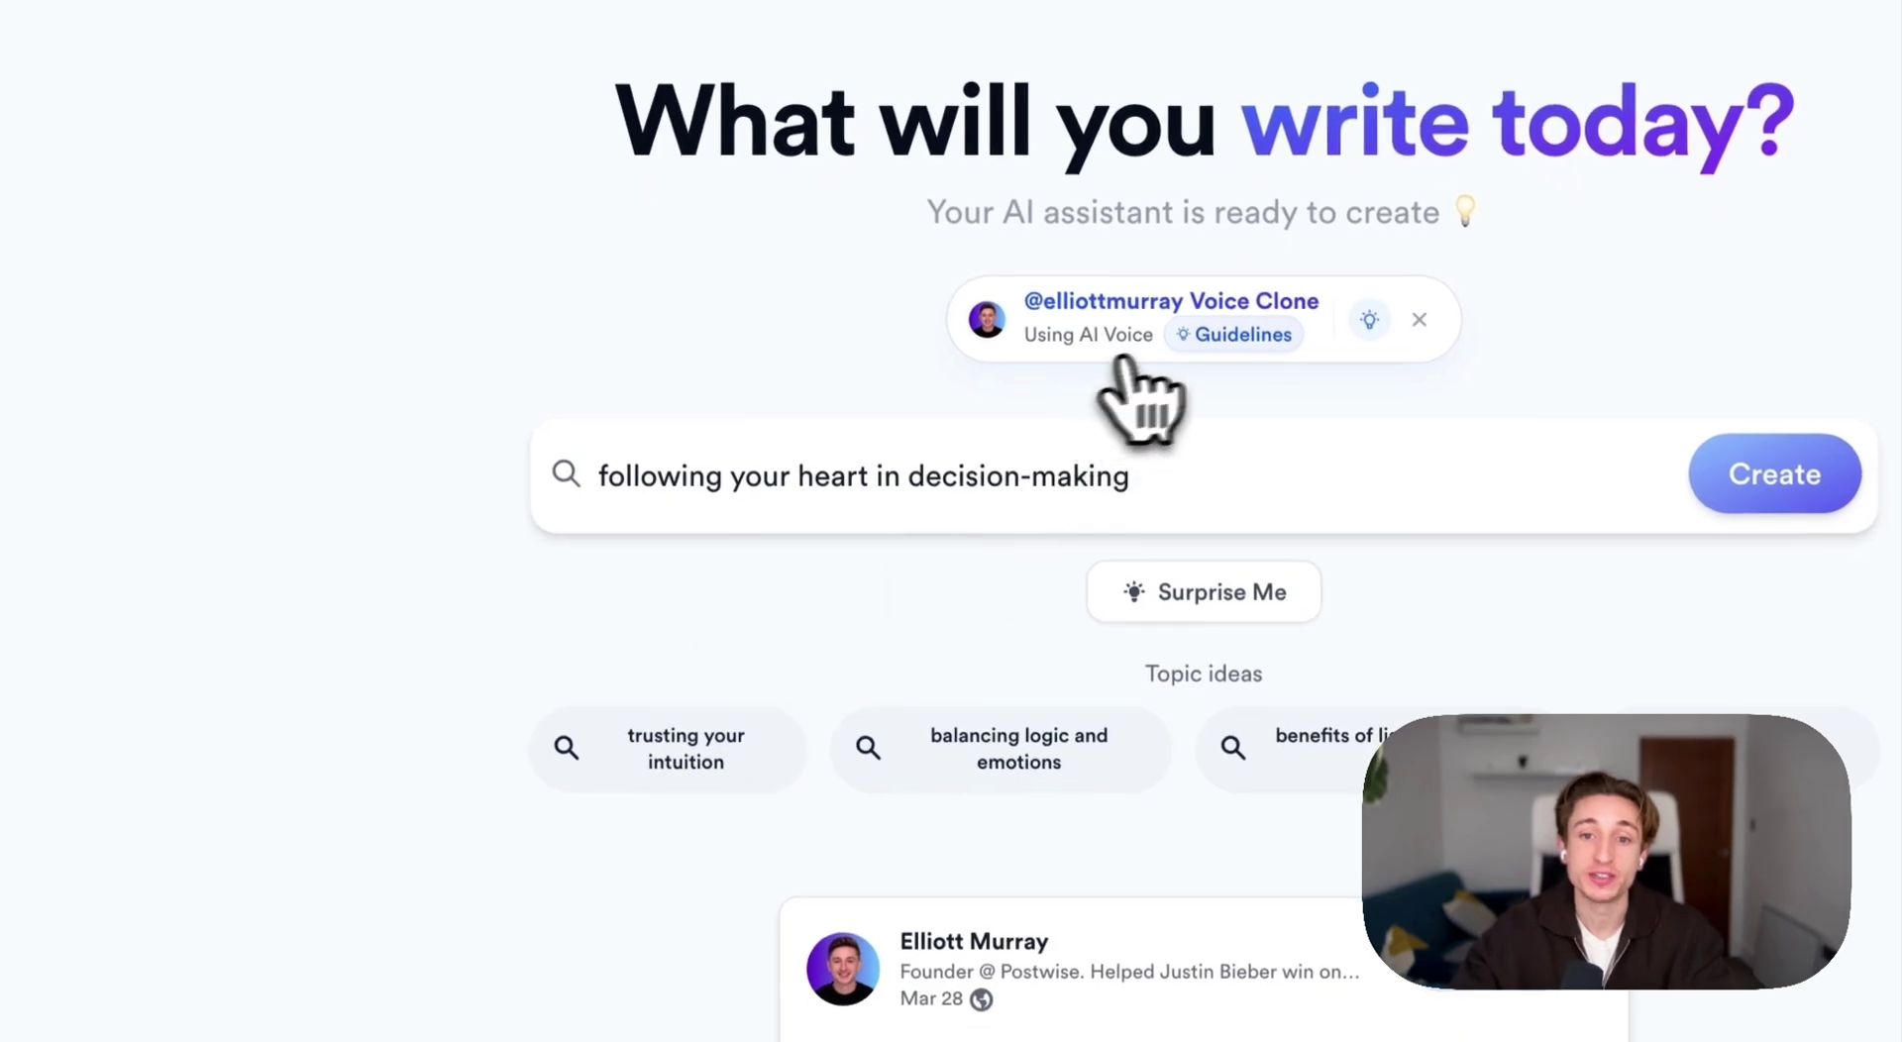
{"action": "left_click", "coordinate": [1365, 333]}
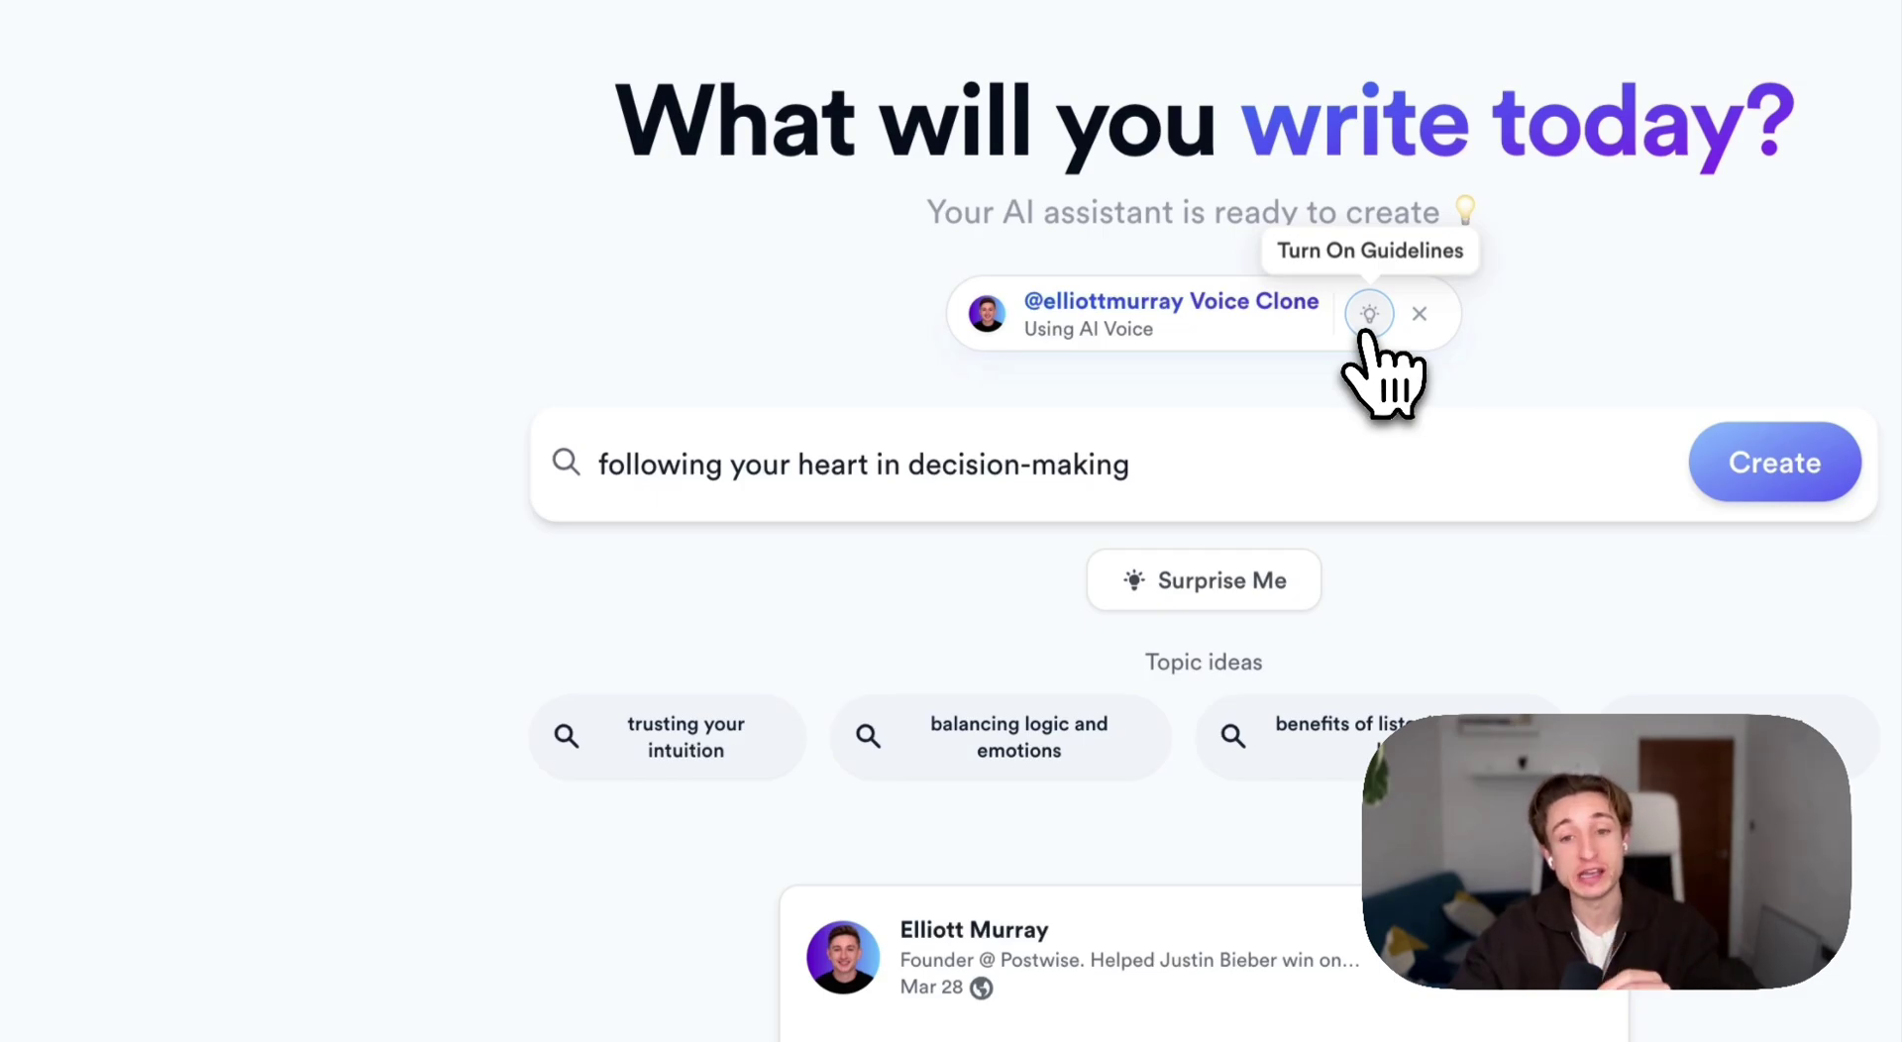
{"action": "left_click", "coordinate": [1365, 333]}
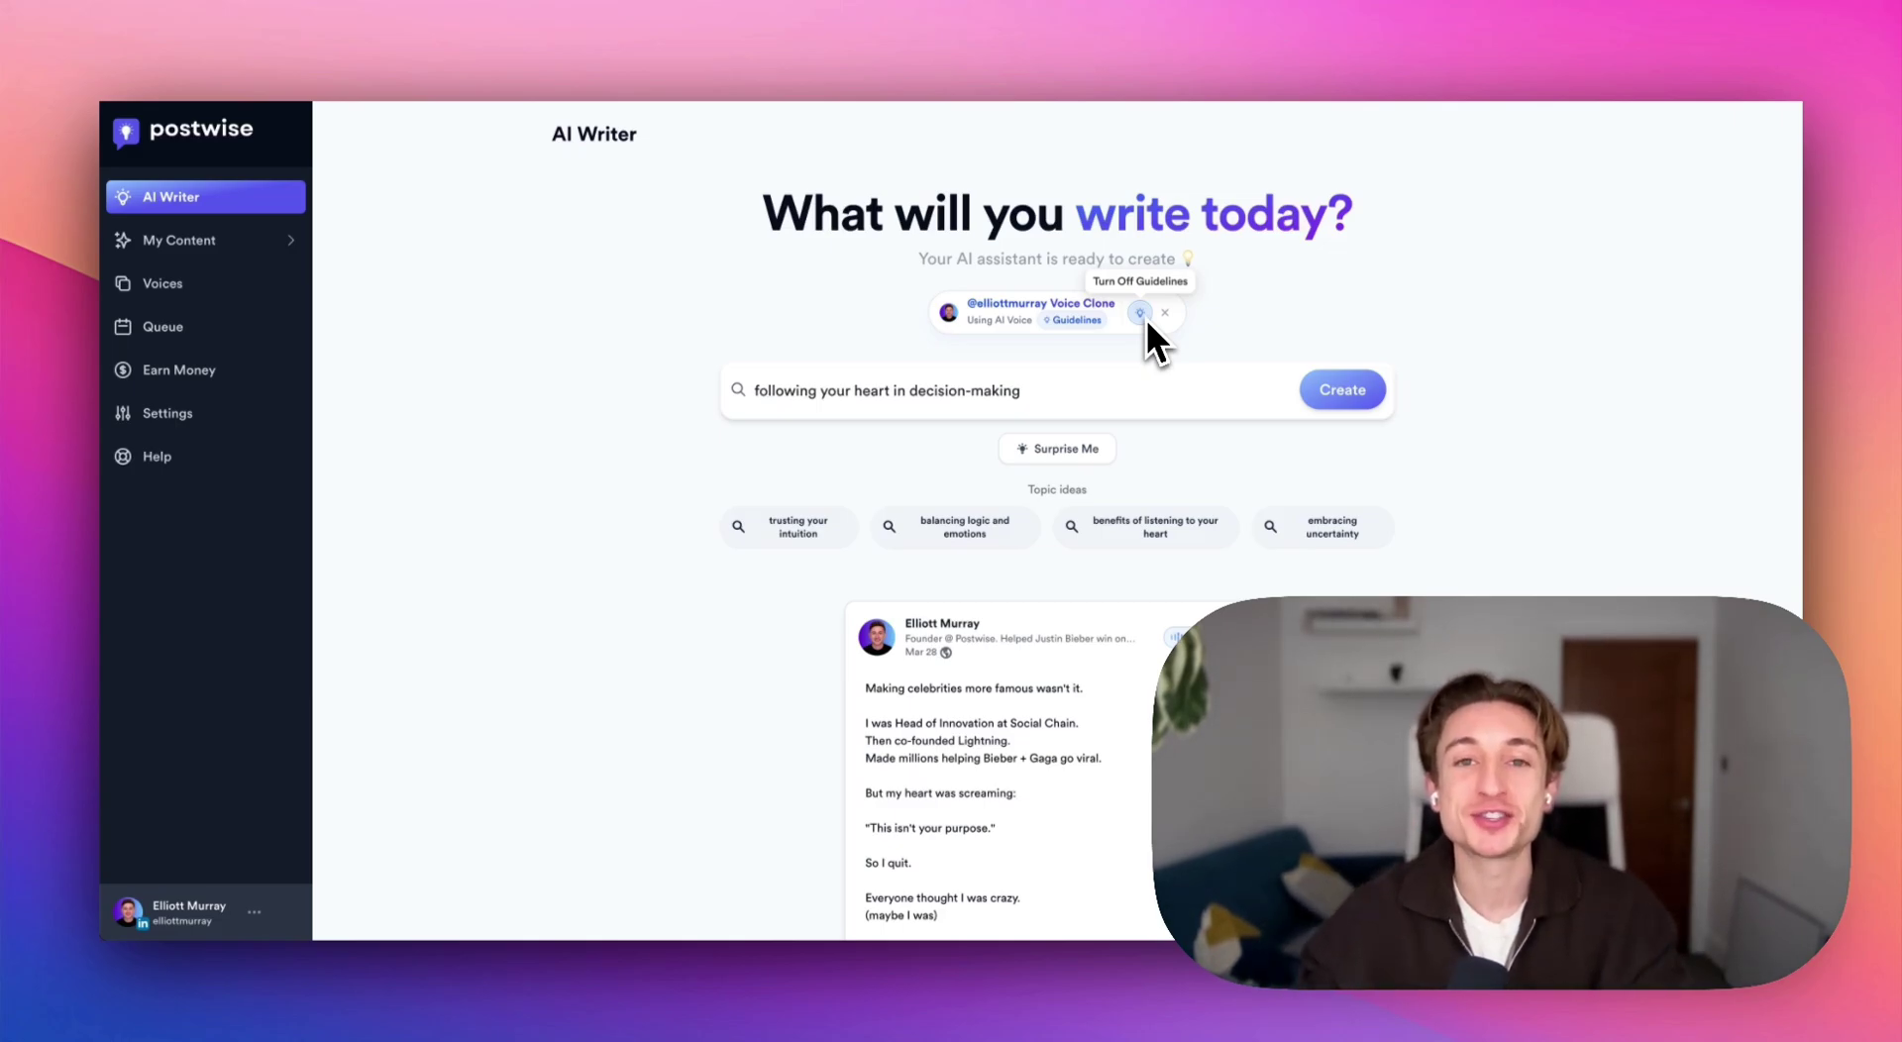
Remove the voice clone and generate posts on 'following your heart in decision-making' without a voice
{"action": "scroll", "coordinate": [743, 354], "scroll_direction": "down", "scroll_amount": 3}
{"action": "scroll", "coordinate": [742, 353], "scroll_direction": "up", "scroll_amount": 3}
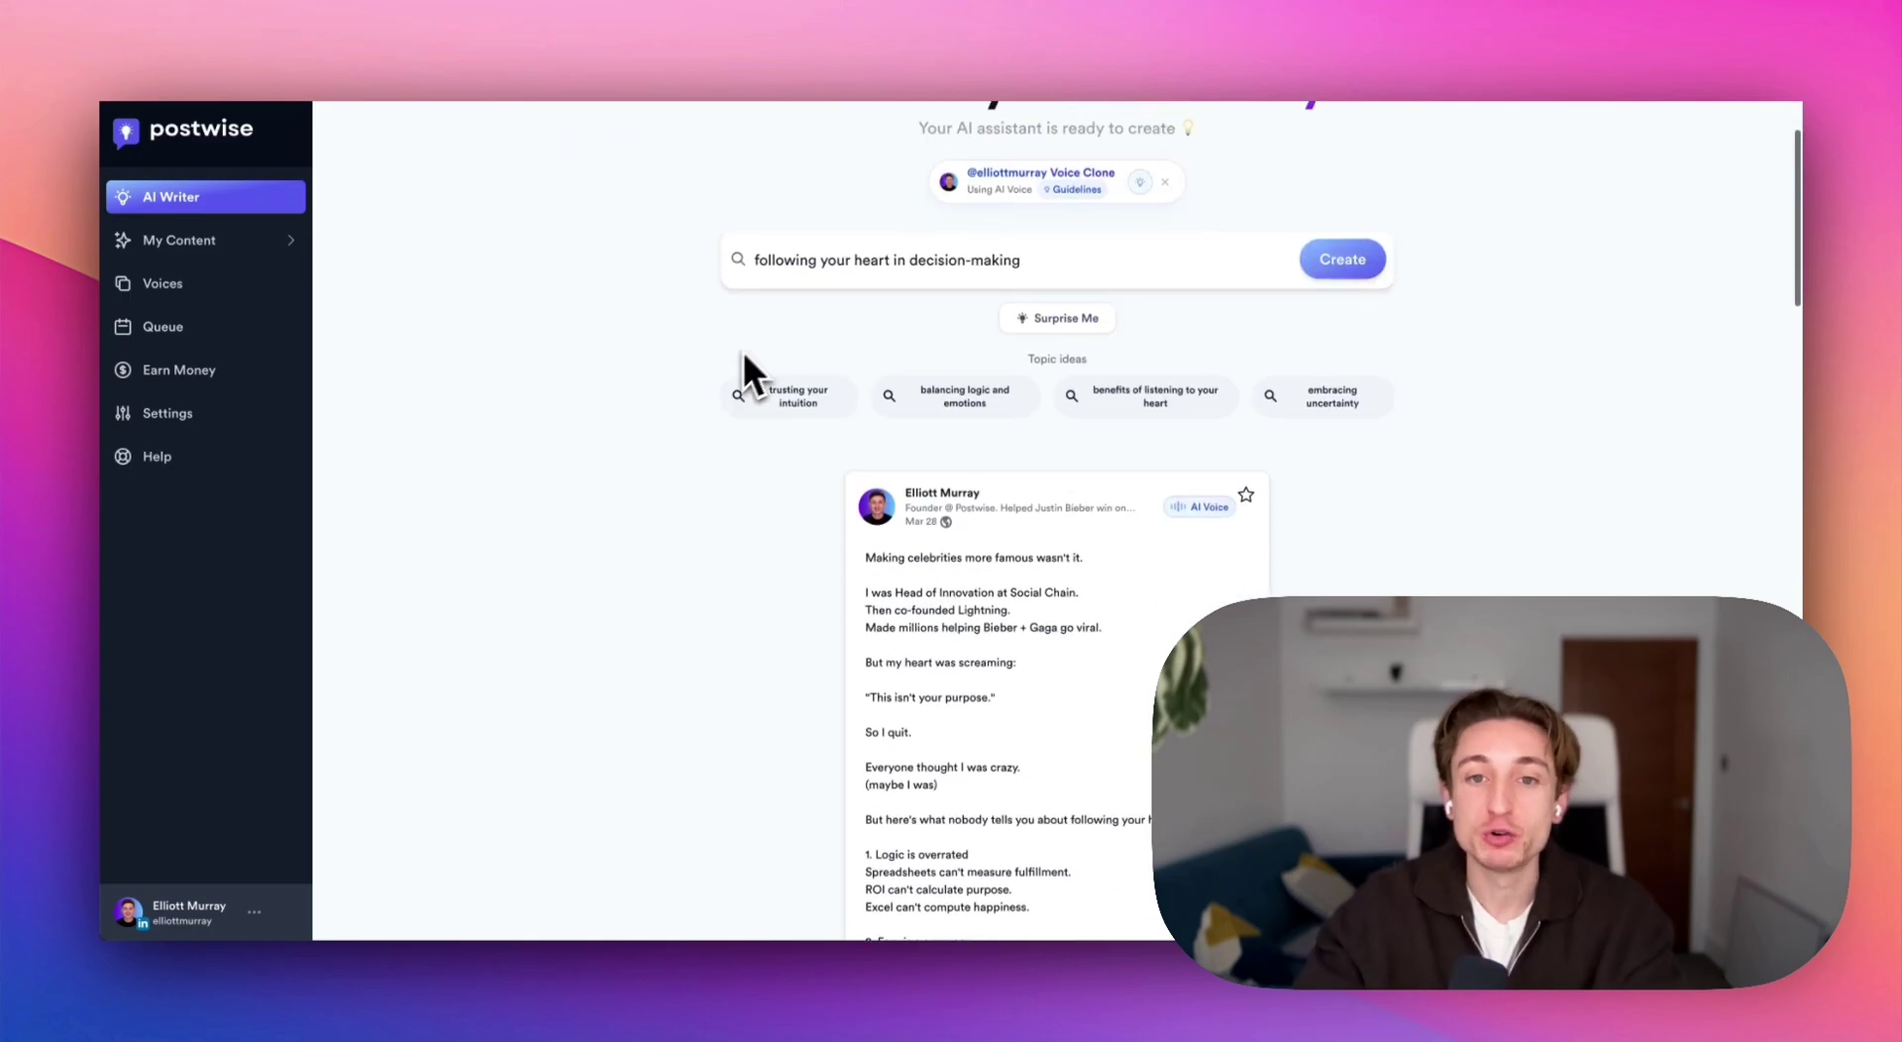
{"action": "left_click", "coordinate": [808, 396]}
{"action": "triple_click", "coordinate": [1266, 436]}
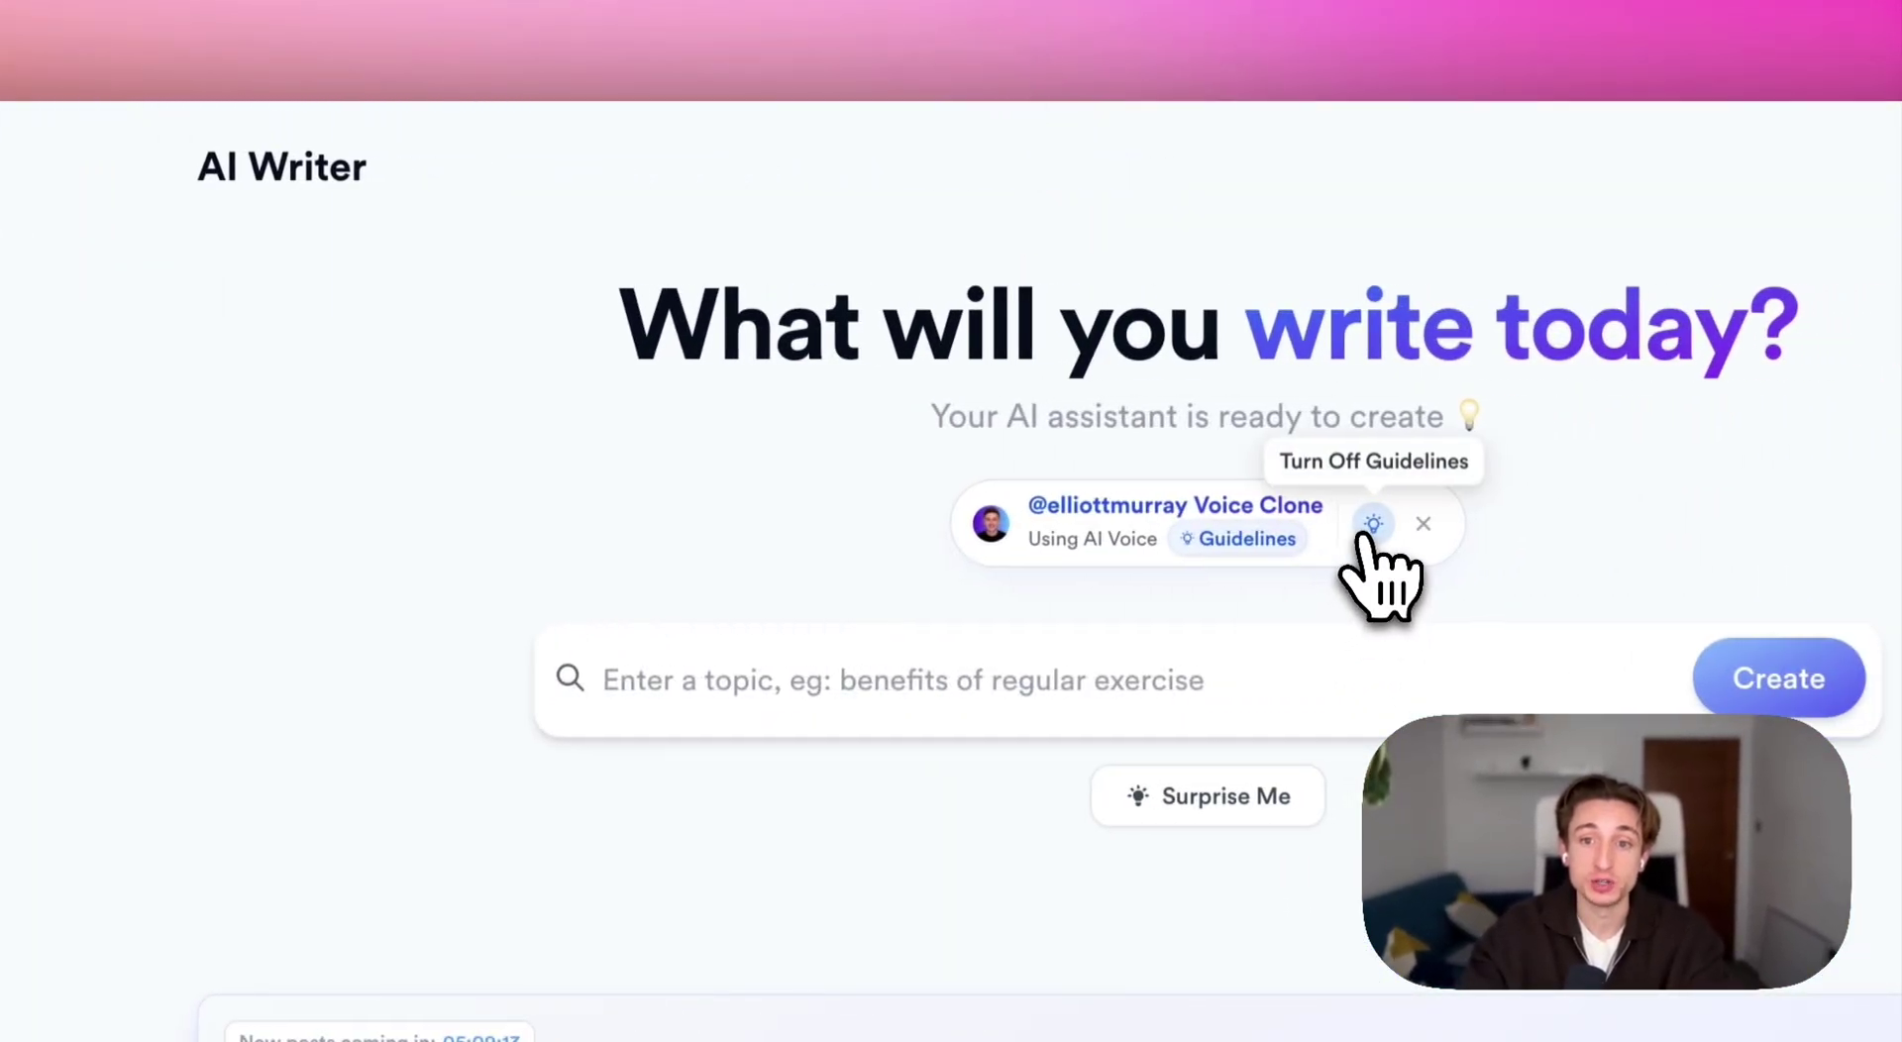
{"action": "left_click", "coordinate": [1379, 517]}
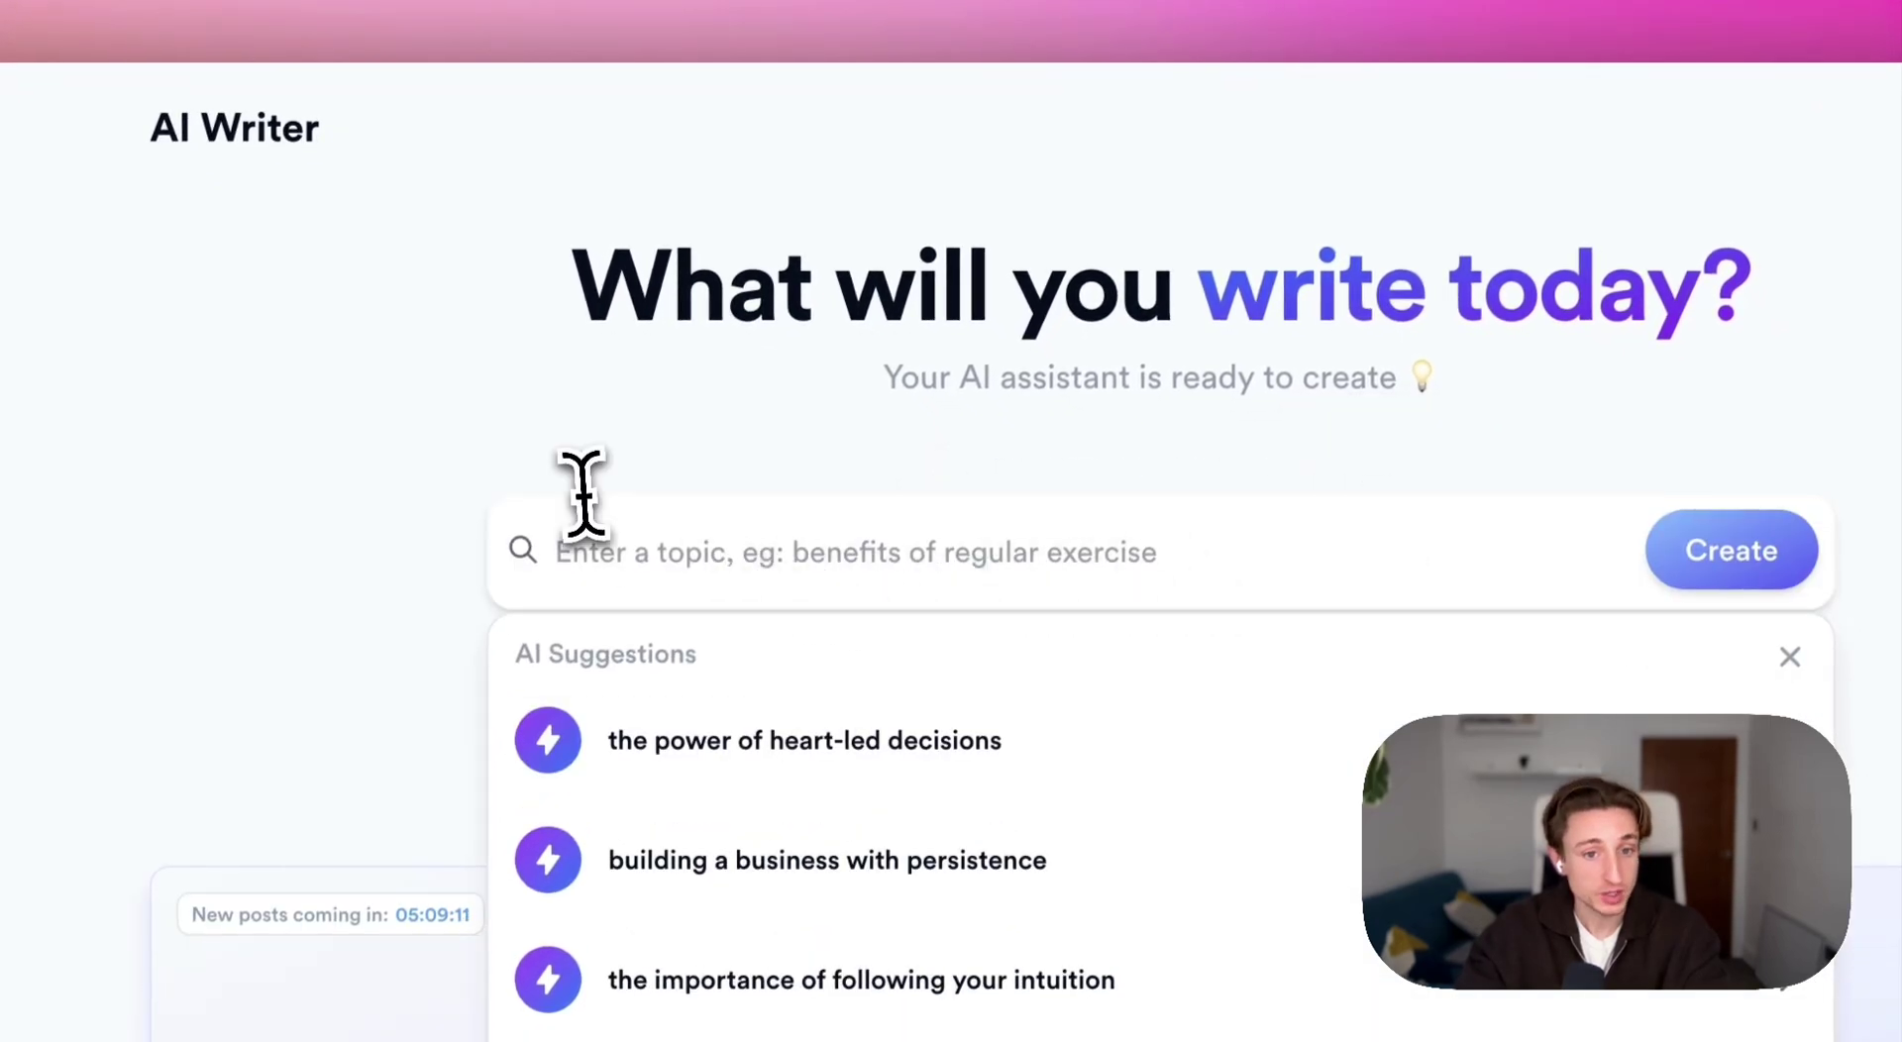
{"action": "left_click", "coordinate": [599, 530]}
{"action": "type", "text": "following your heart in decision-making"}
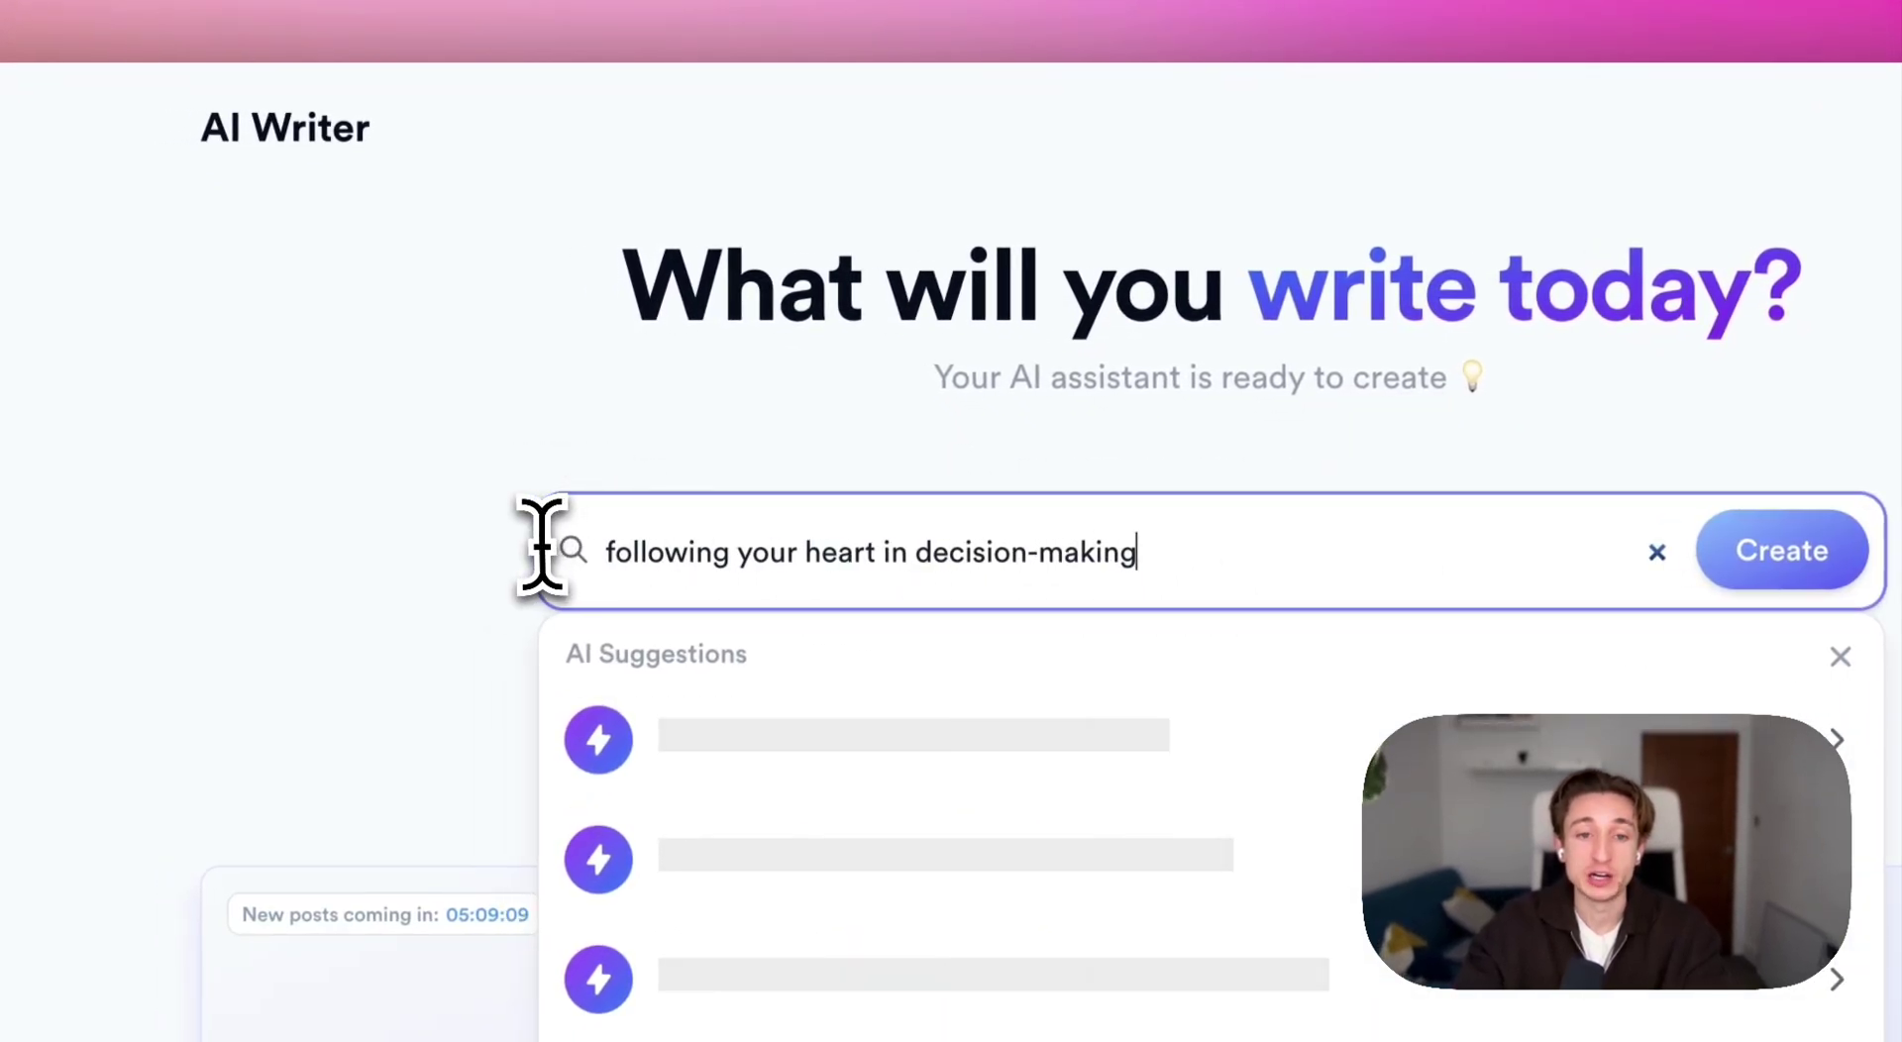
{"action": "left_click", "coordinate": [1781, 550]}
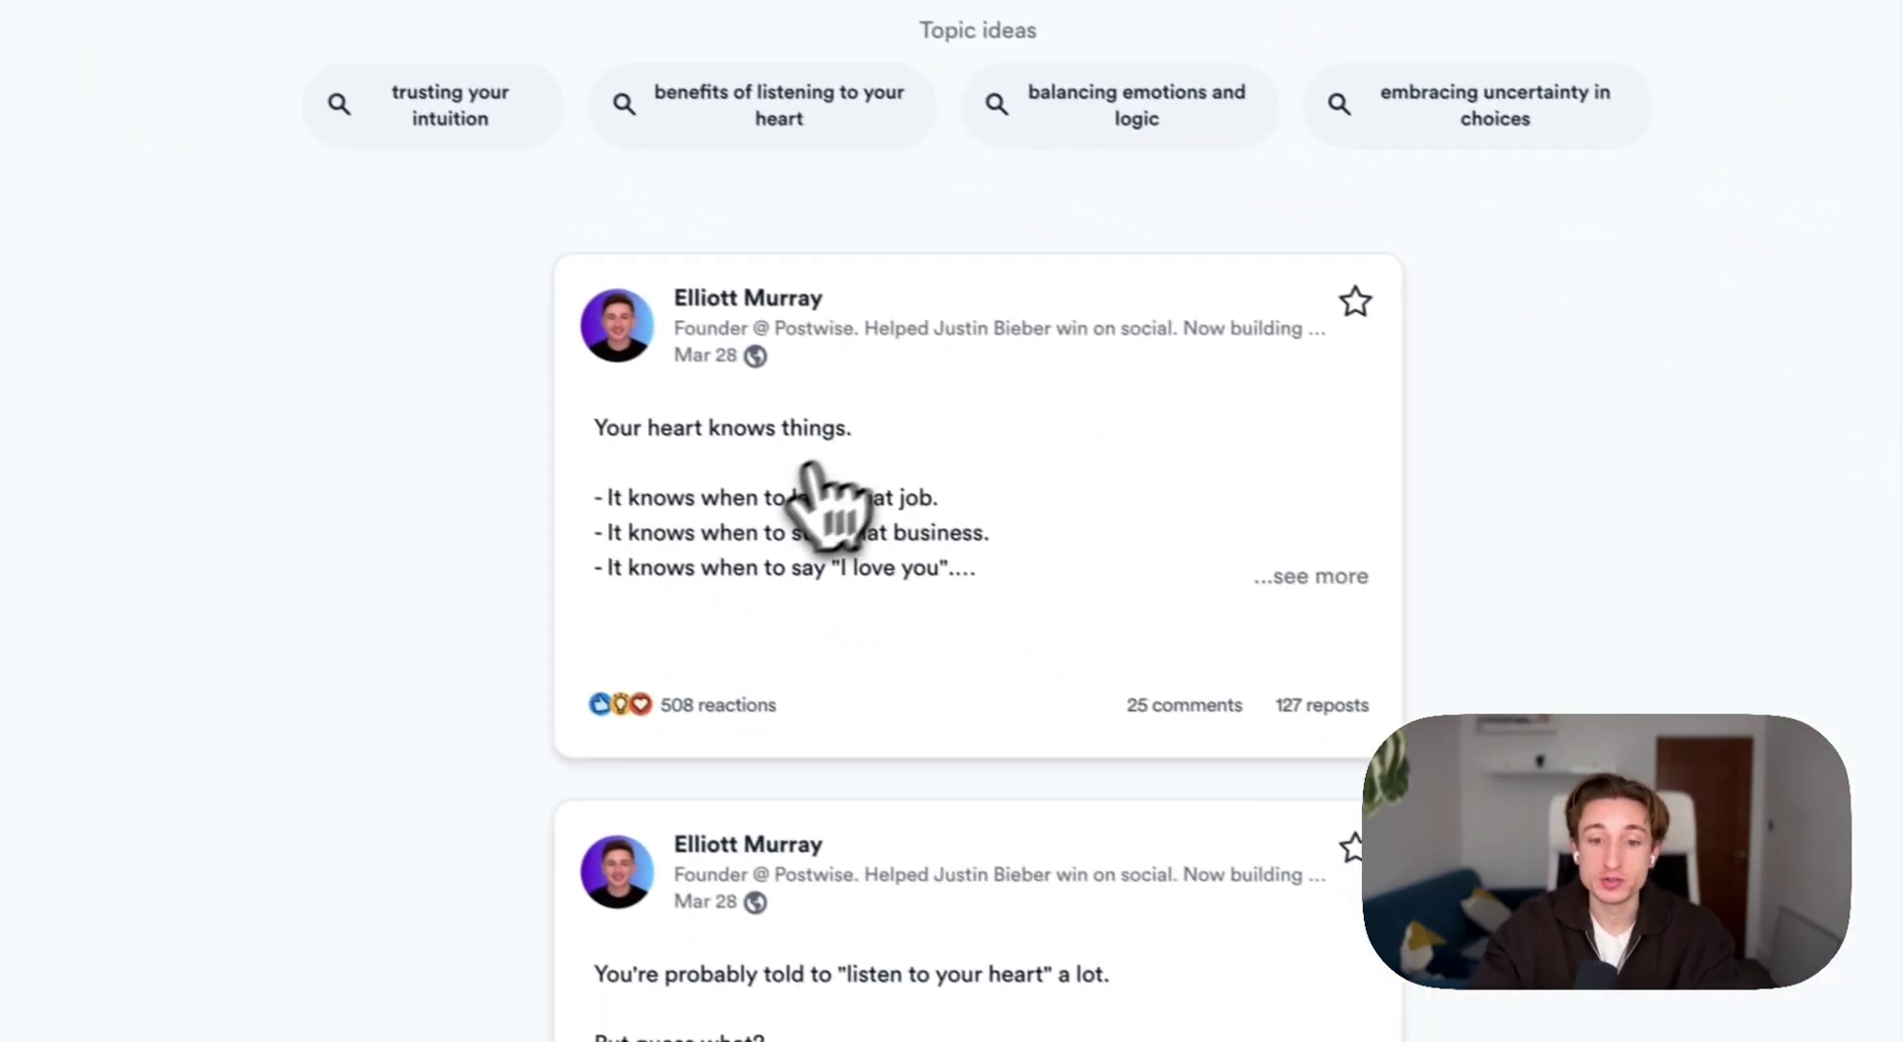
Expand the first no-voice post to read its full text
{"action": "left_click", "coordinate": [1280, 566]}
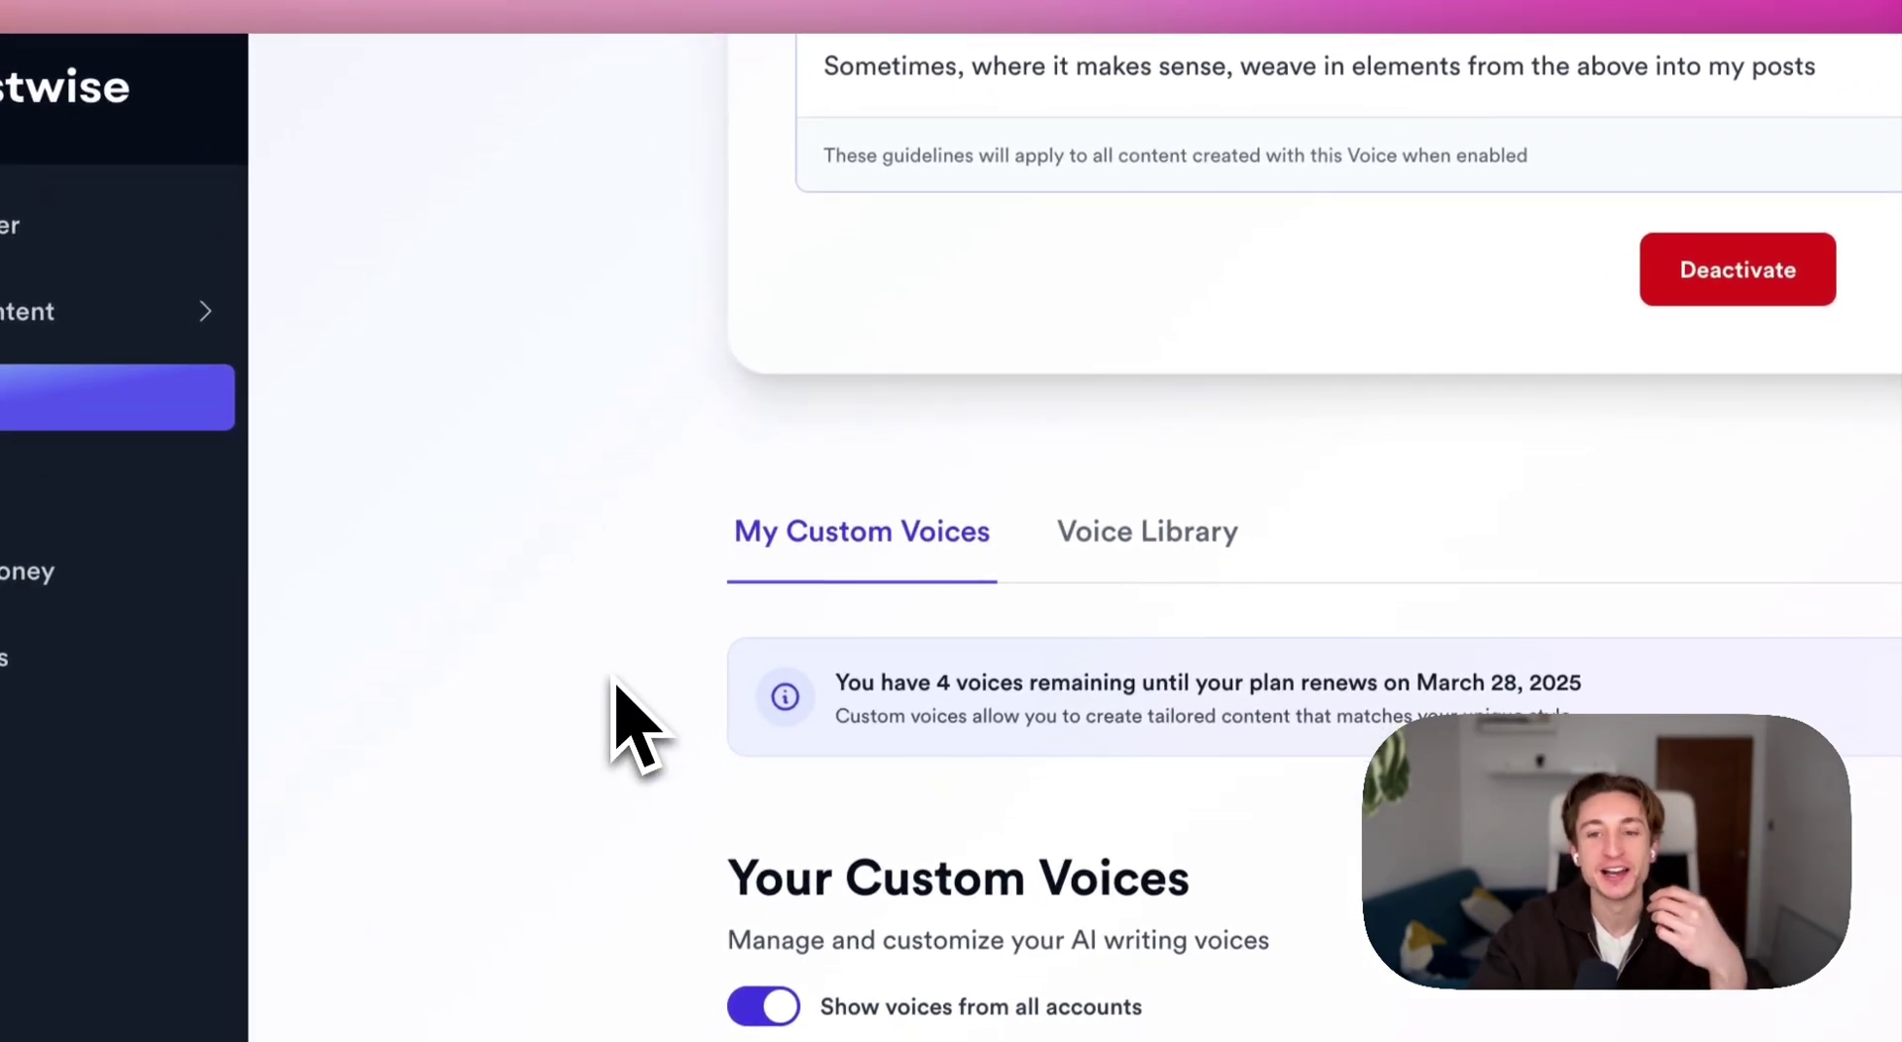
{"action": "scroll", "coordinate": [925, 730], "scroll_direction": "up", "scroll_amount": 5}
{"action": "left_click_drag", "start_coordinate": [1228, 554], "coordinate": [824, 282]}
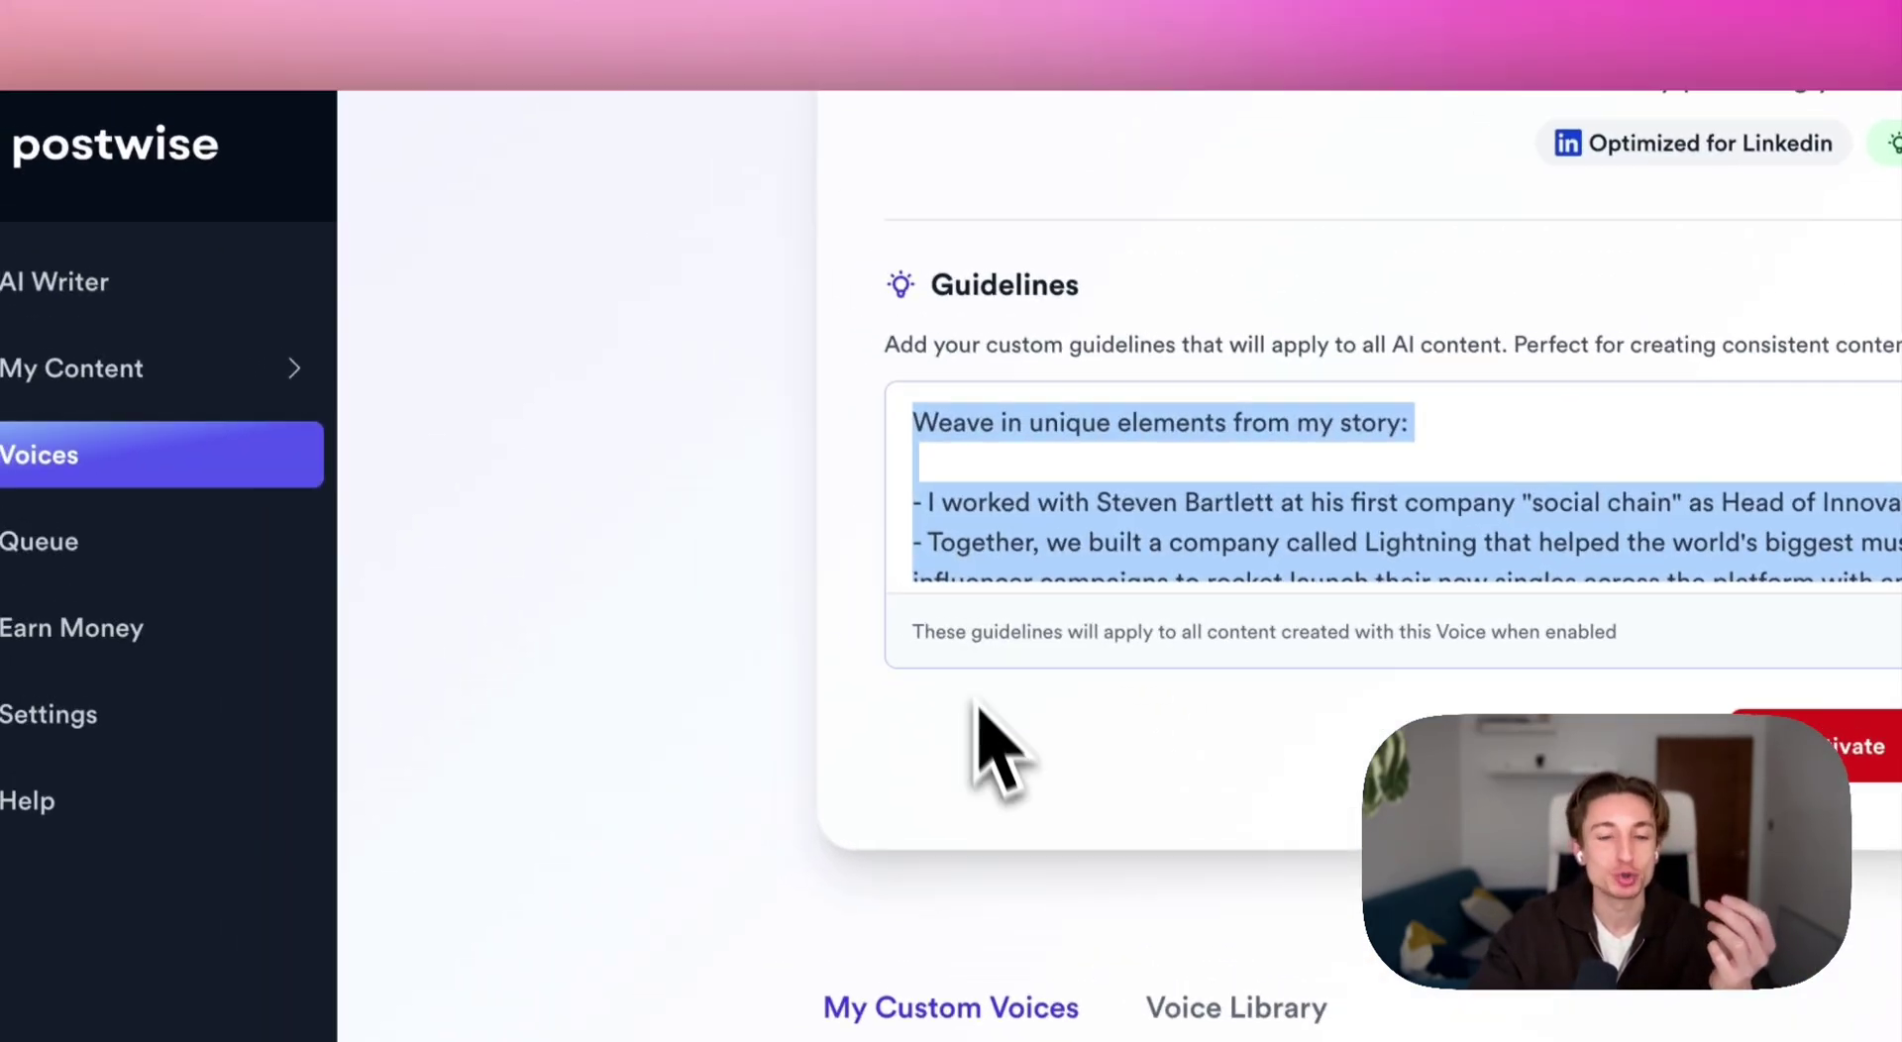